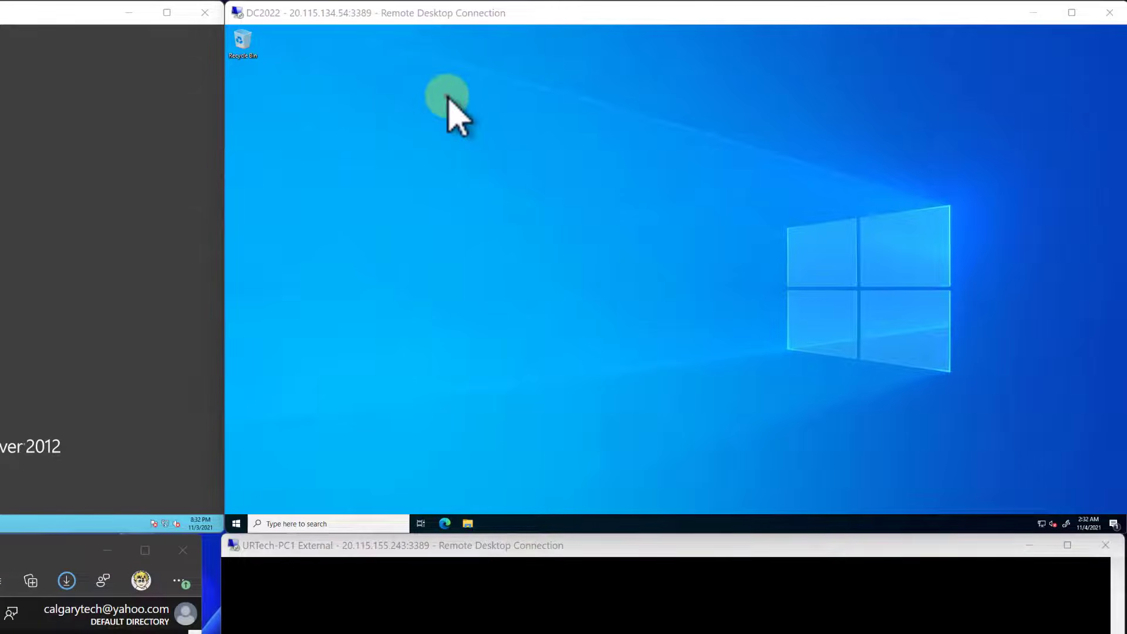
# - Review the DC2022 remote session and the Azure virtual machines DC2012R1, DC2022, URTech-DC2 and URTech-PC1
pyautogui.click(448, 97)
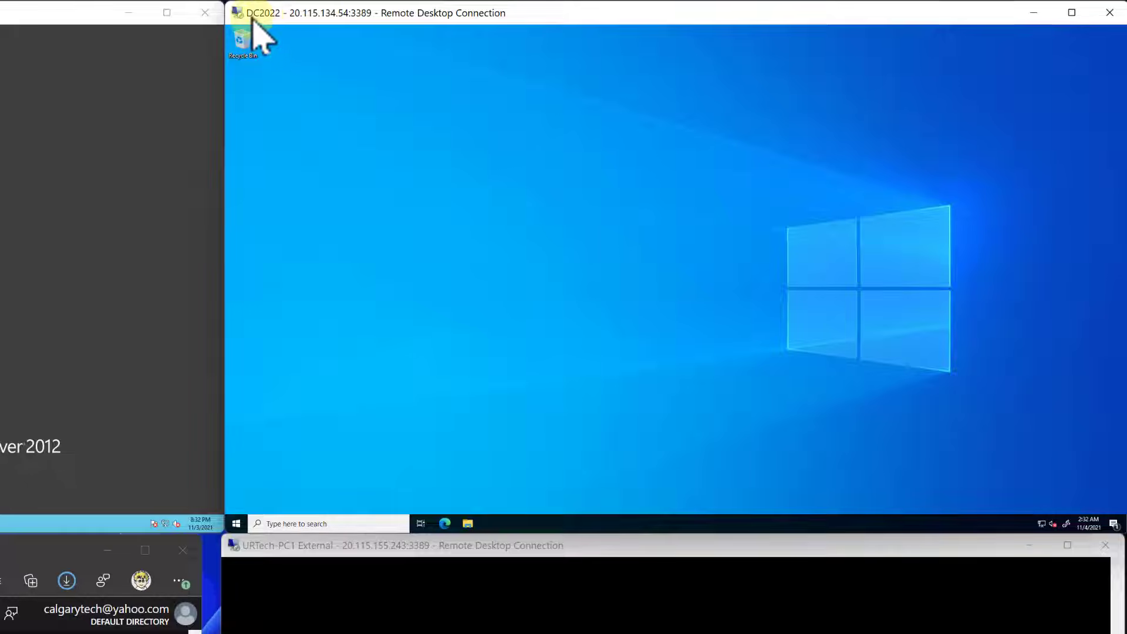
pyautogui.click(333, 80)
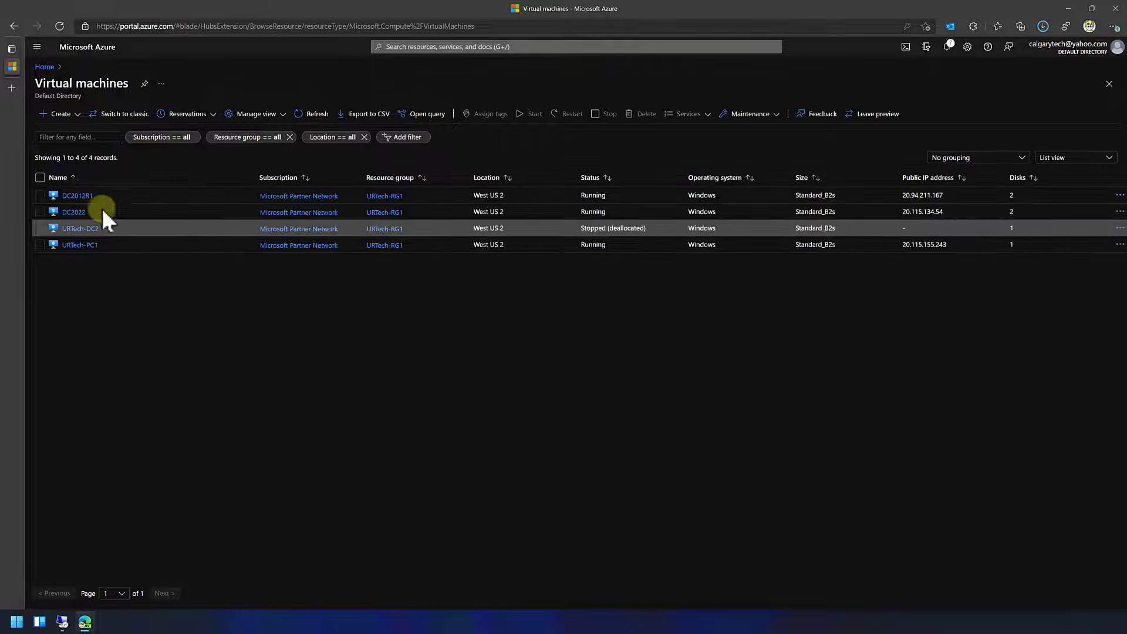
pyautogui.click(100, 199)
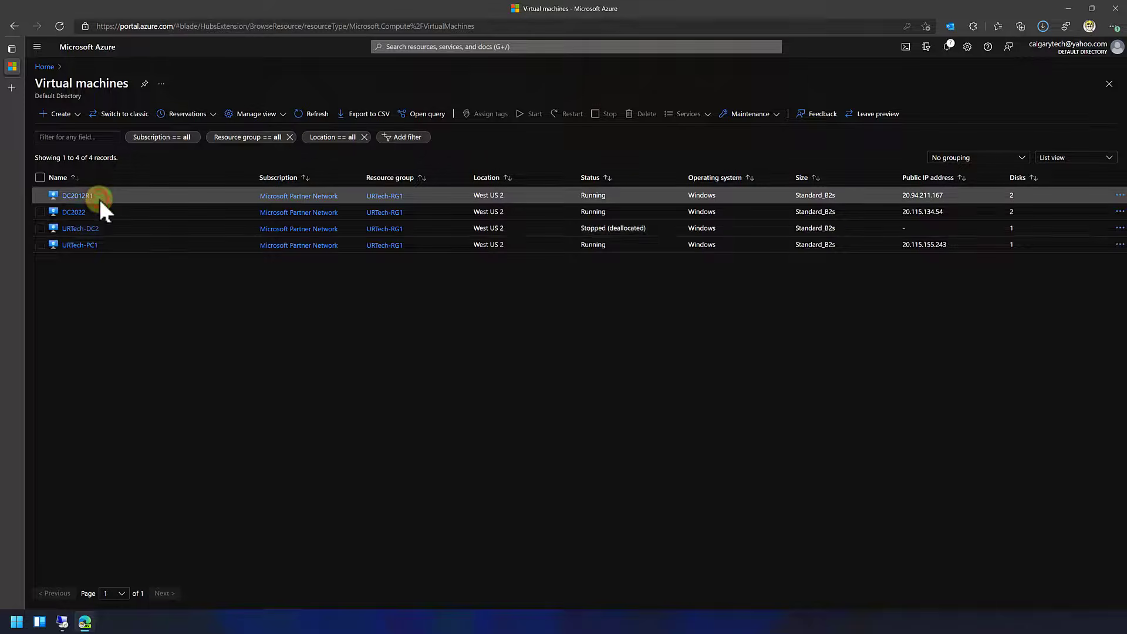
pyautogui.click(110, 247)
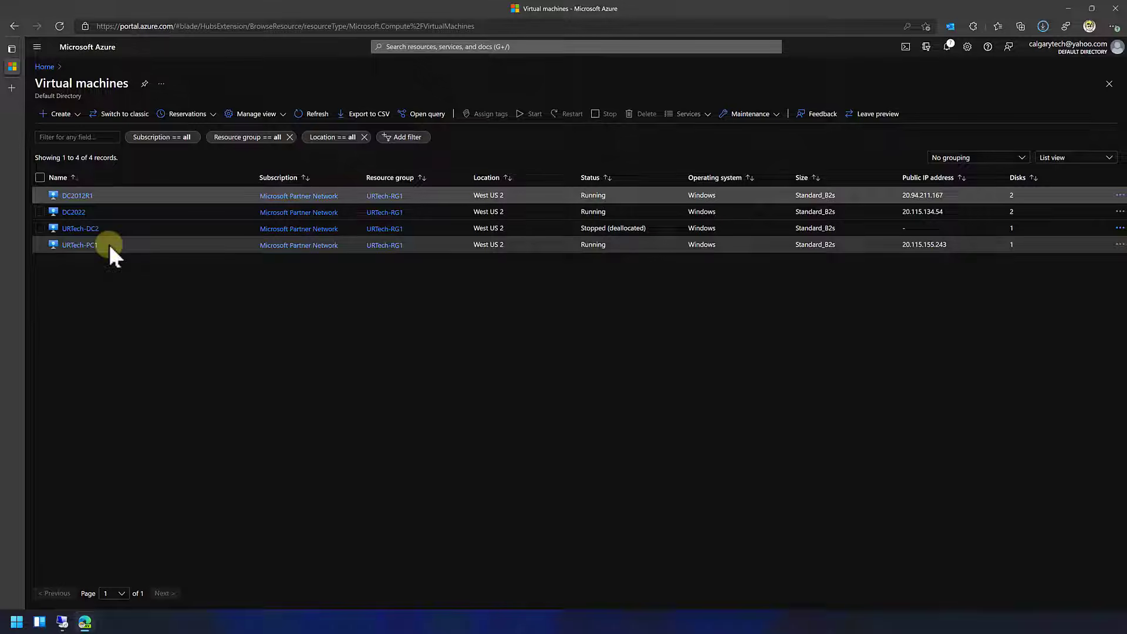
pyautogui.click(104, 217)
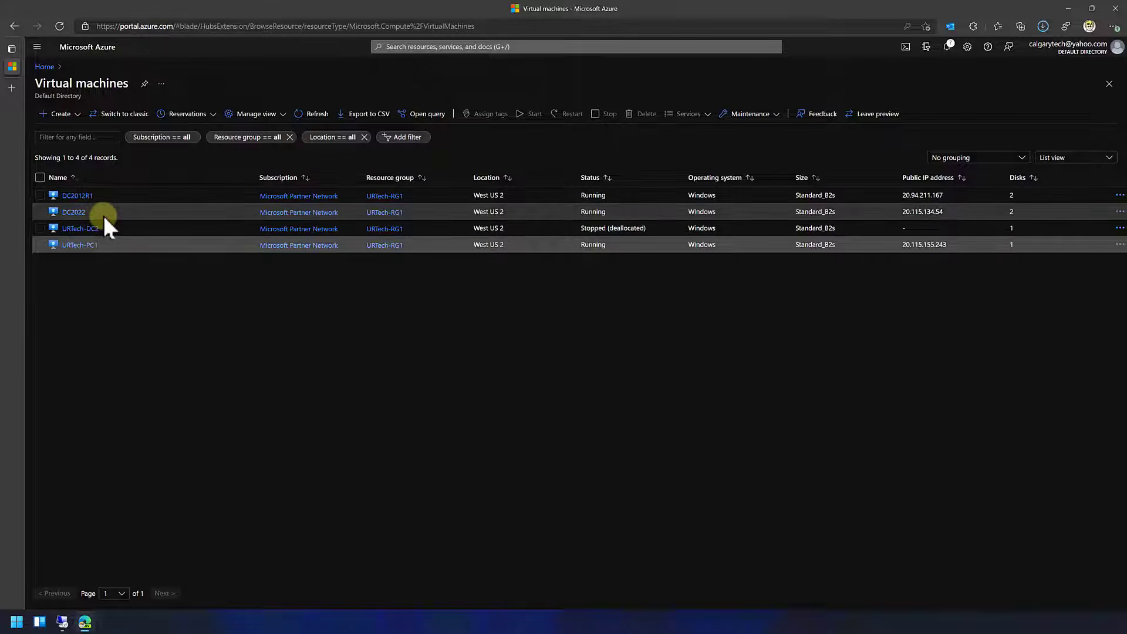
pyautogui.click(104, 216)
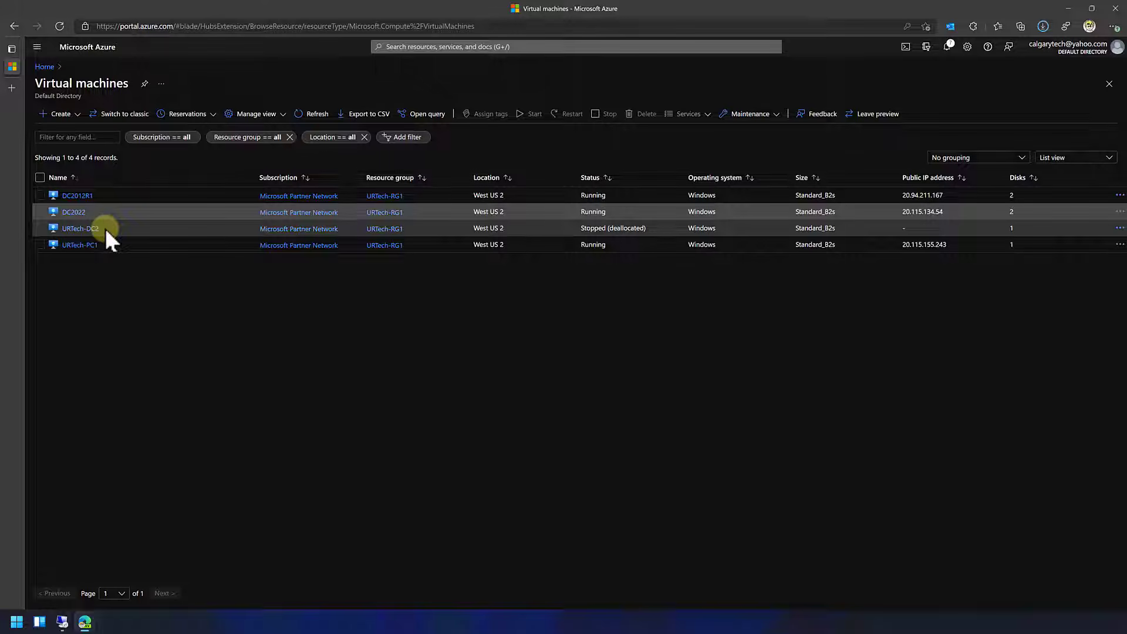
pyautogui.click(106, 229)
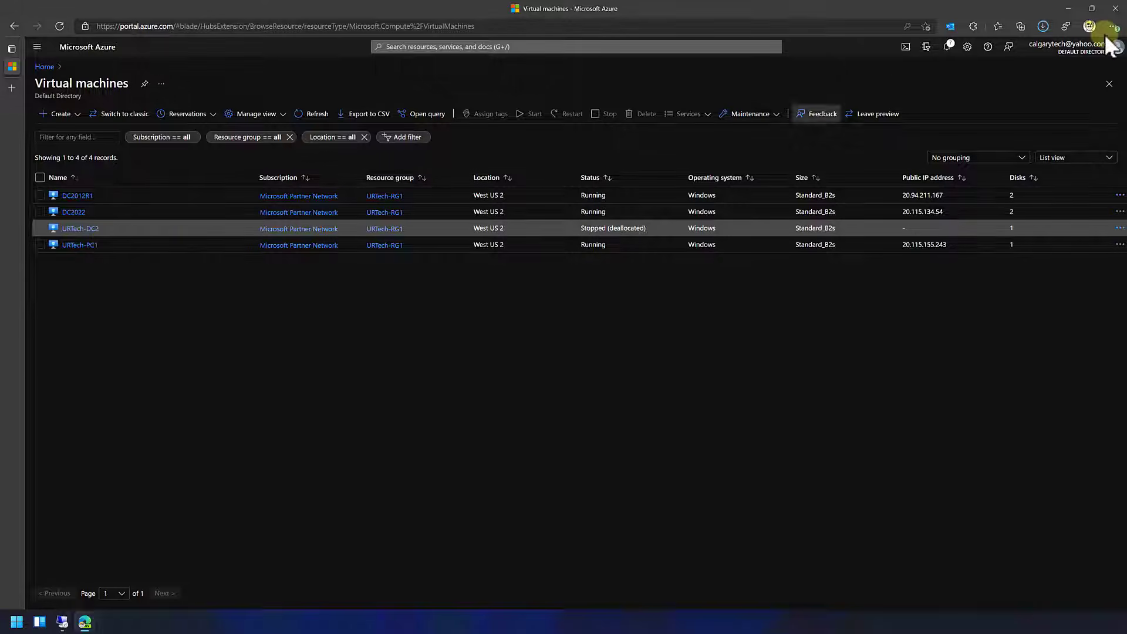
pyautogui.click(1092, 8)
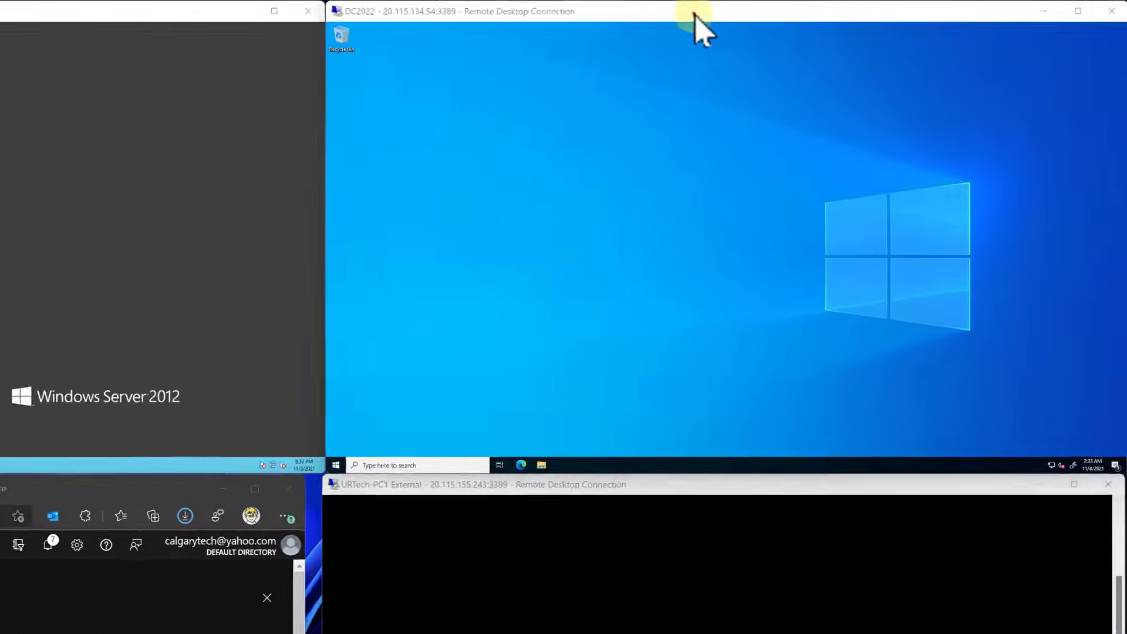
pyautogui.moveTo(695, 13)
pyautogui.mouseDown()
pyautogui.moveTo(647, 168)
pyautogui.moveTo(502, 216)
pyautogui.moveTo(649, 107)
pyautogui.moveTo(669, 47)
pyautogui.moveTo(662, 14)
pyautogui.moveTo(675, 18)
pyautogui.mouseUp()
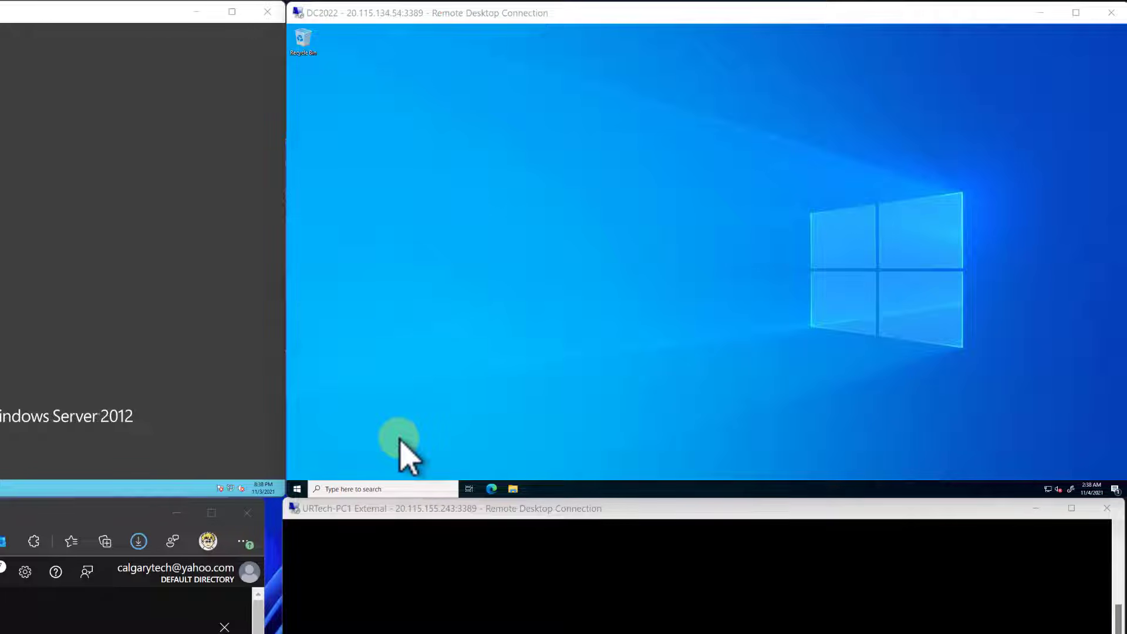
# - Open the local server's properties in Server Manager on DC2022, dismissing the Windows Admin Center message
pyautogui.click(296, 488)
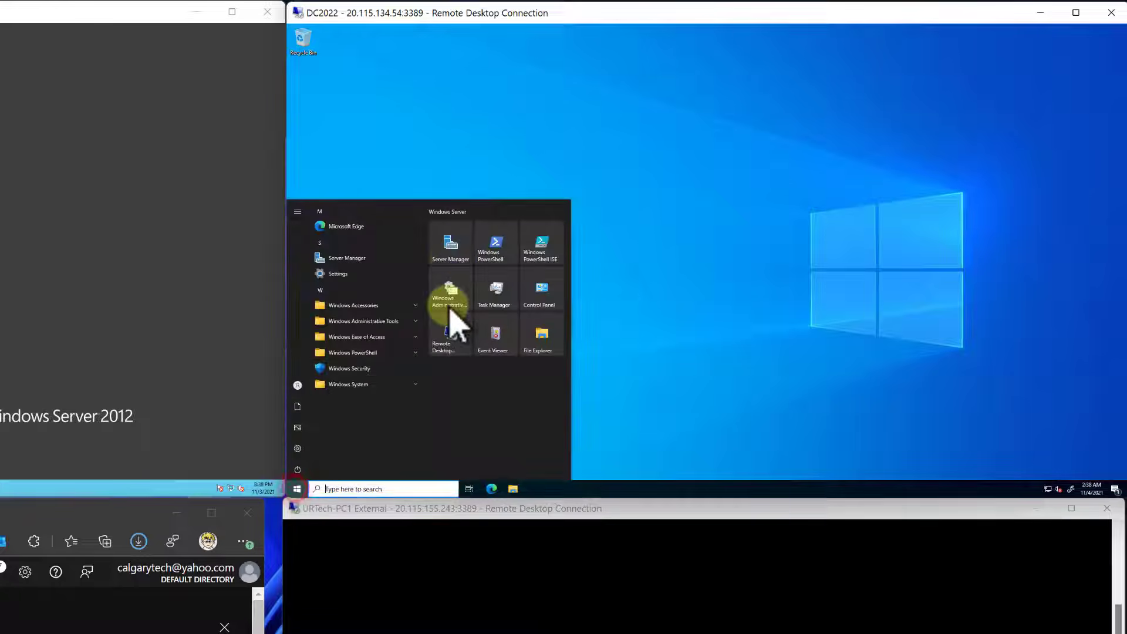
pyautogui.click(451, 250)
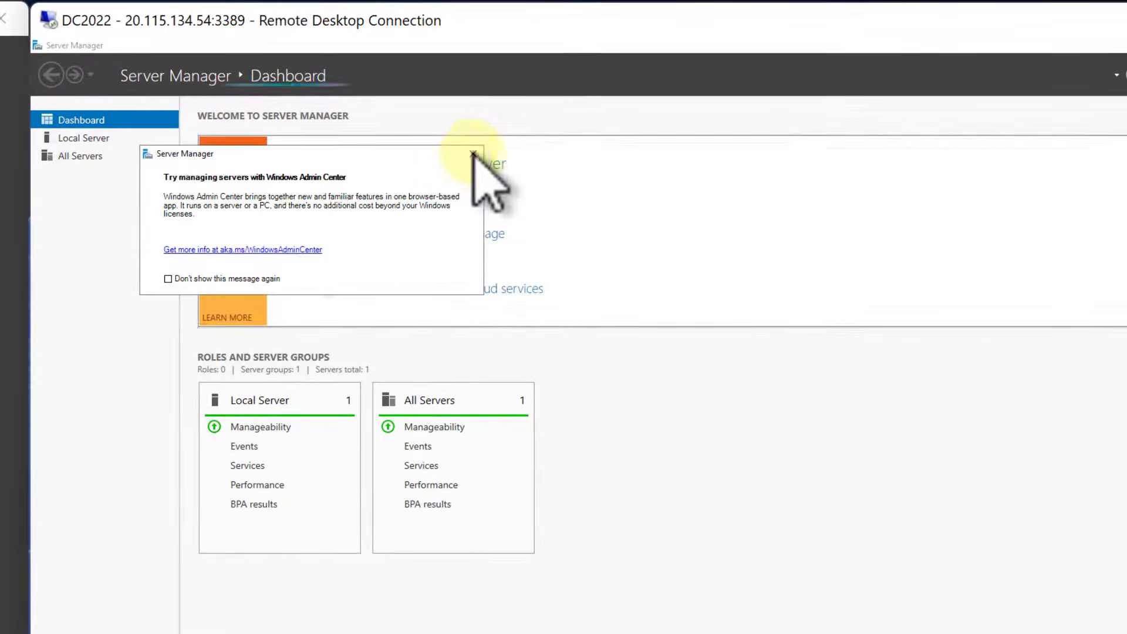
pyautogui.click(564, 92)
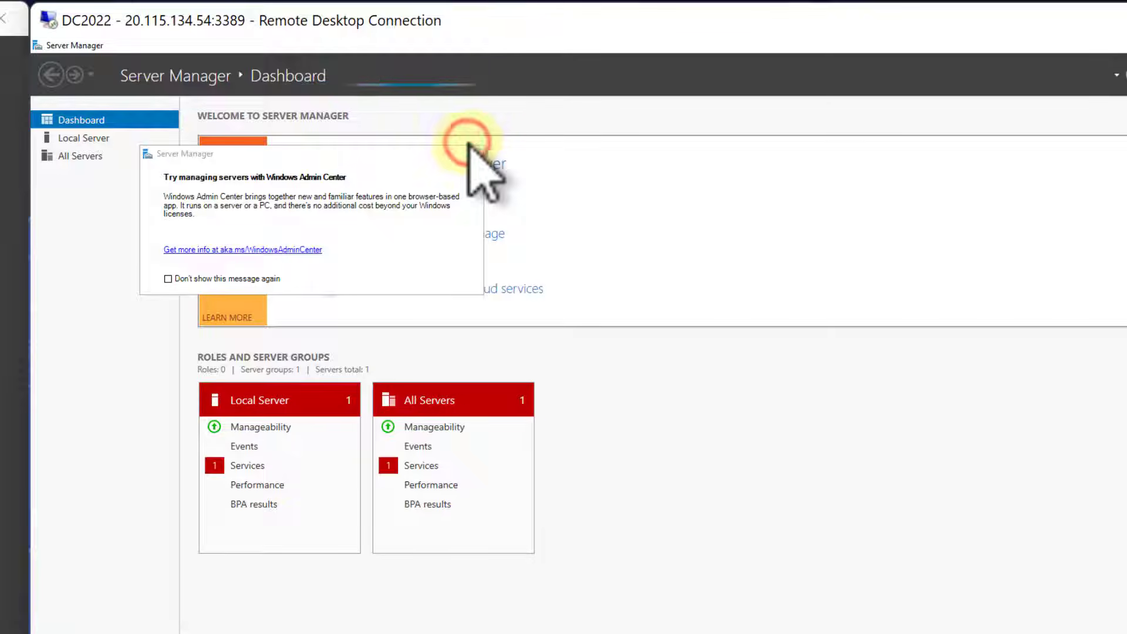
pyautogui.click(487, 156)
pyautogui.click(476, 155)
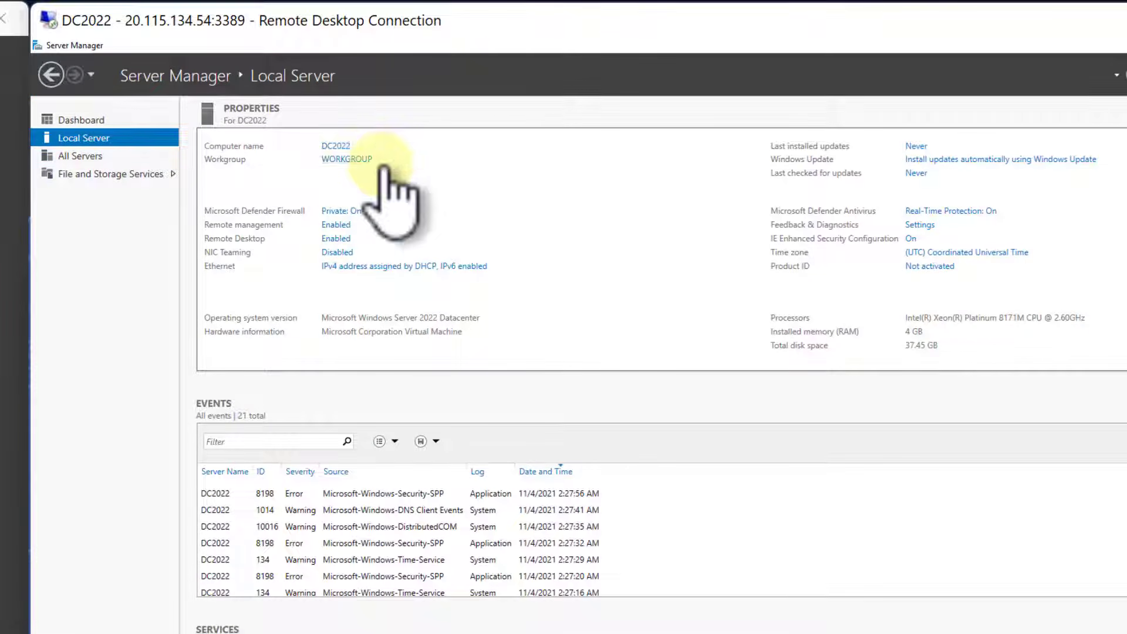
# - Try to change DC2022's membership from the workgroup to the domain urtechtestdom.com
pyautogui.click(347, 159)
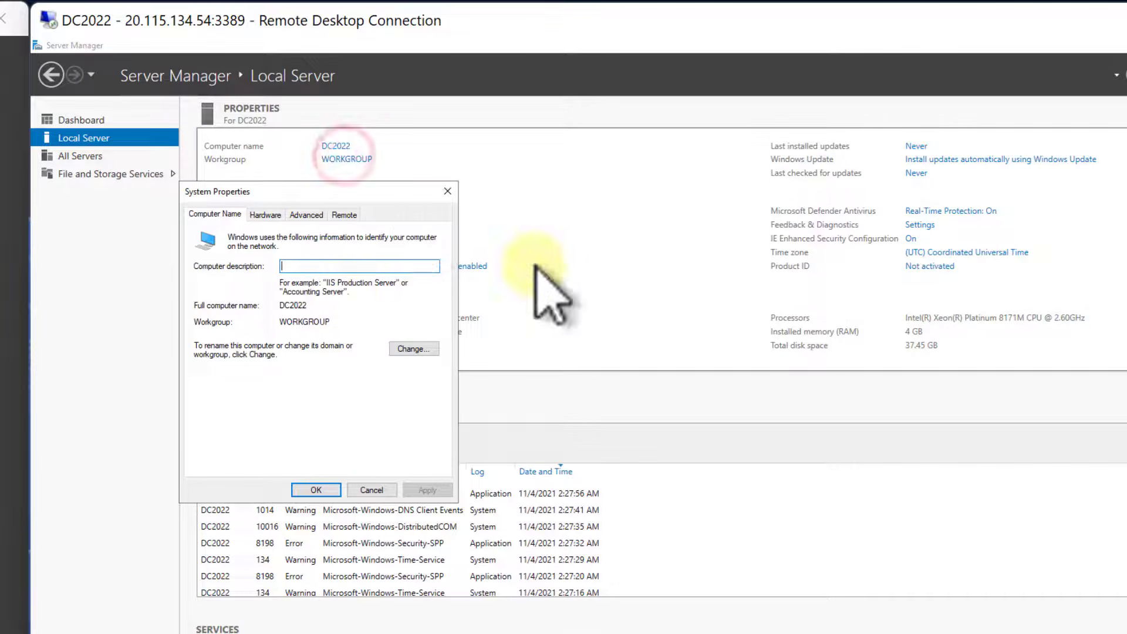
pyautogui.click(414, 349)
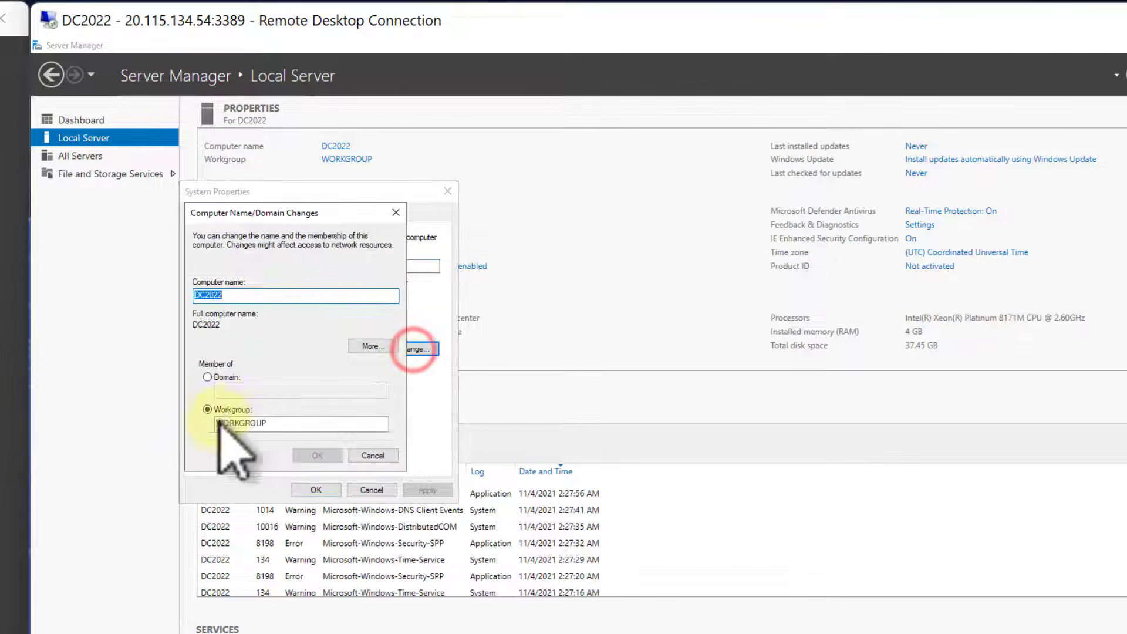
pyautogui.click(222, 377)
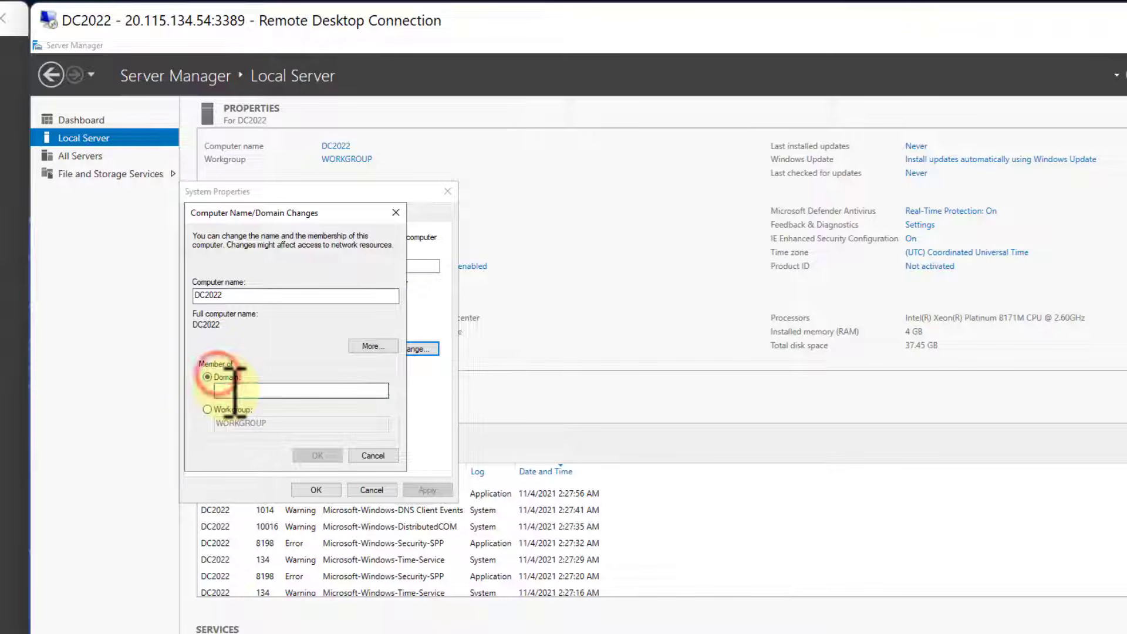
pyautogui.click(226, 390)
pyautogui.write('urtechtestdom.com')
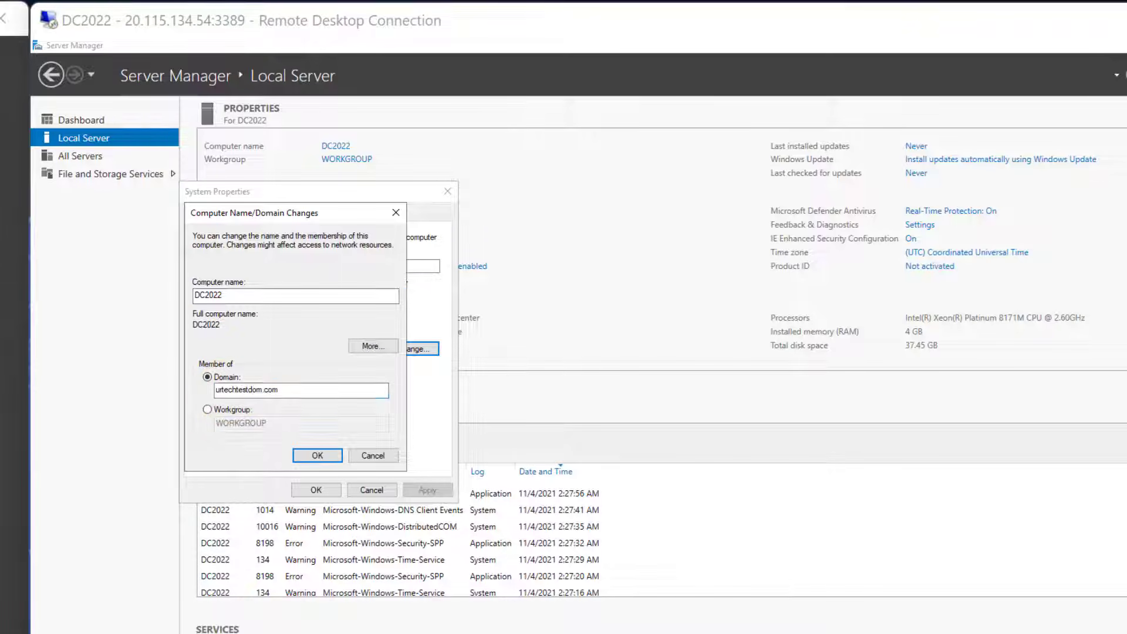
pyautogui.press('Return')
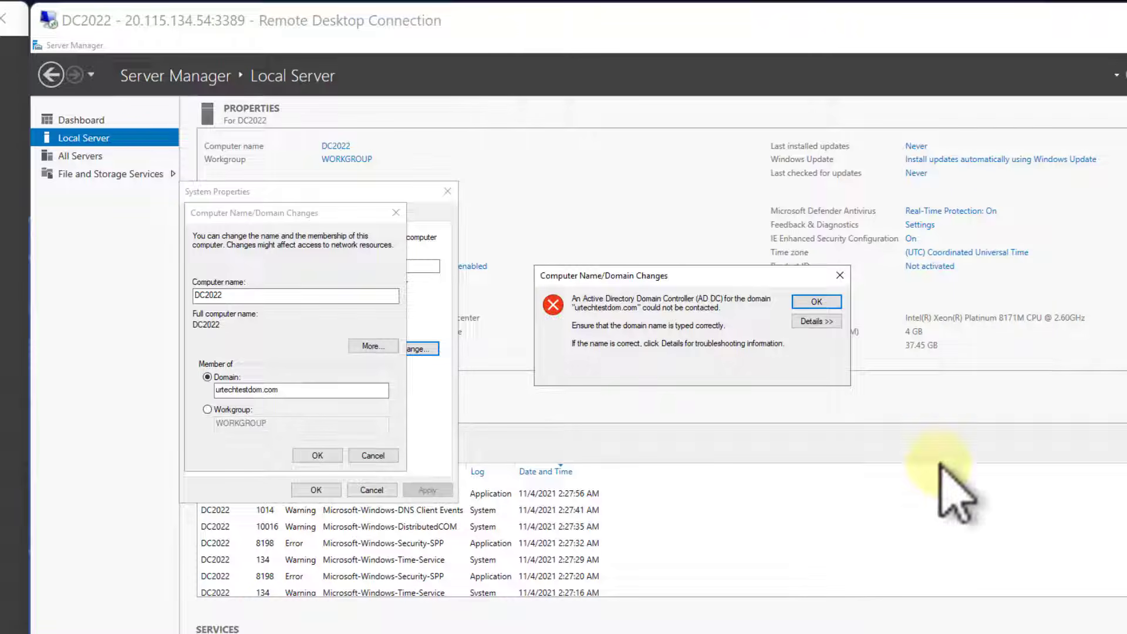
pyautogui.click(816, 302)
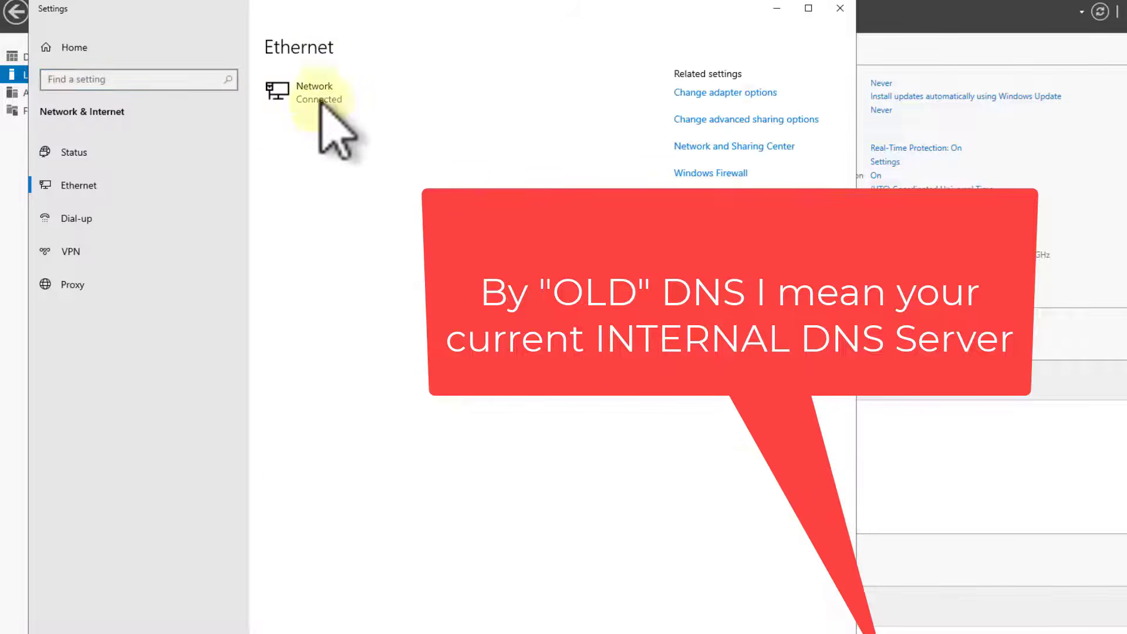
# - Set the Ethernet adapter's IPv4 settings to use the current internal DNS server's address as the preferred DNS server
pyautogui.click(702, 91)
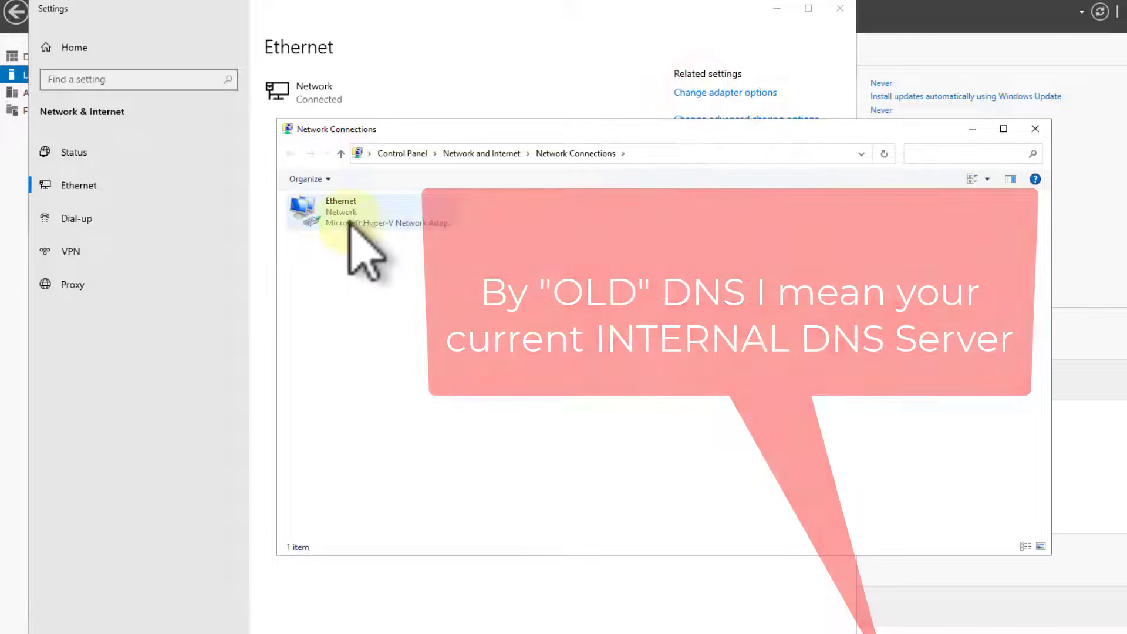
pyautogui.rightClick(352, 222)
pyautogui.click(283, 353)
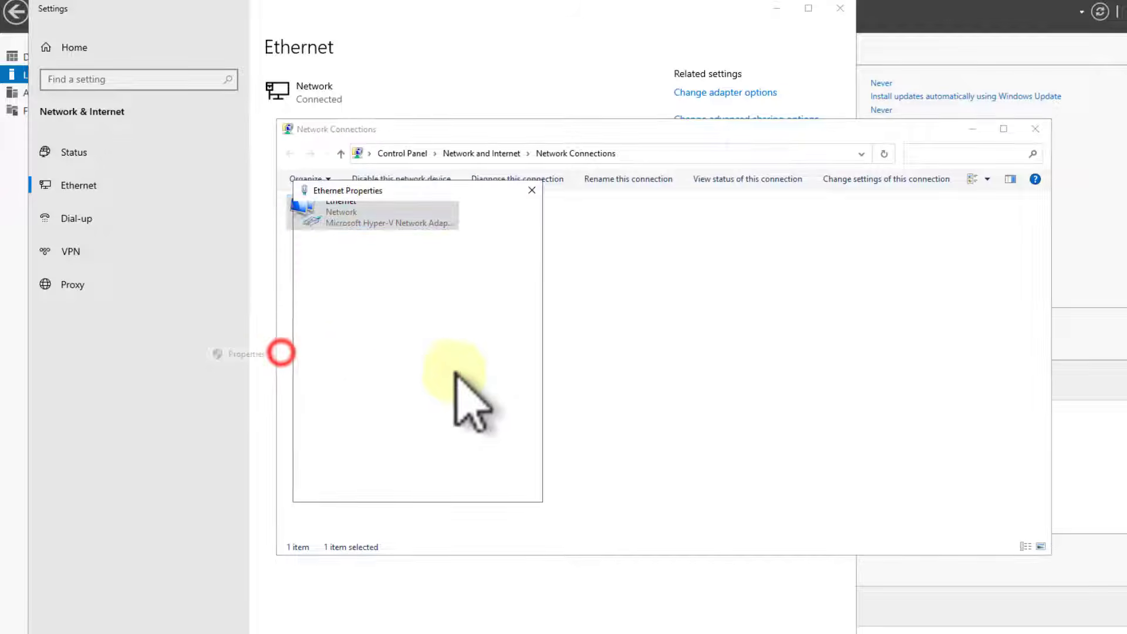
pyautogui.doubleClick(400, 338)
pyautogui.click(400, 438)
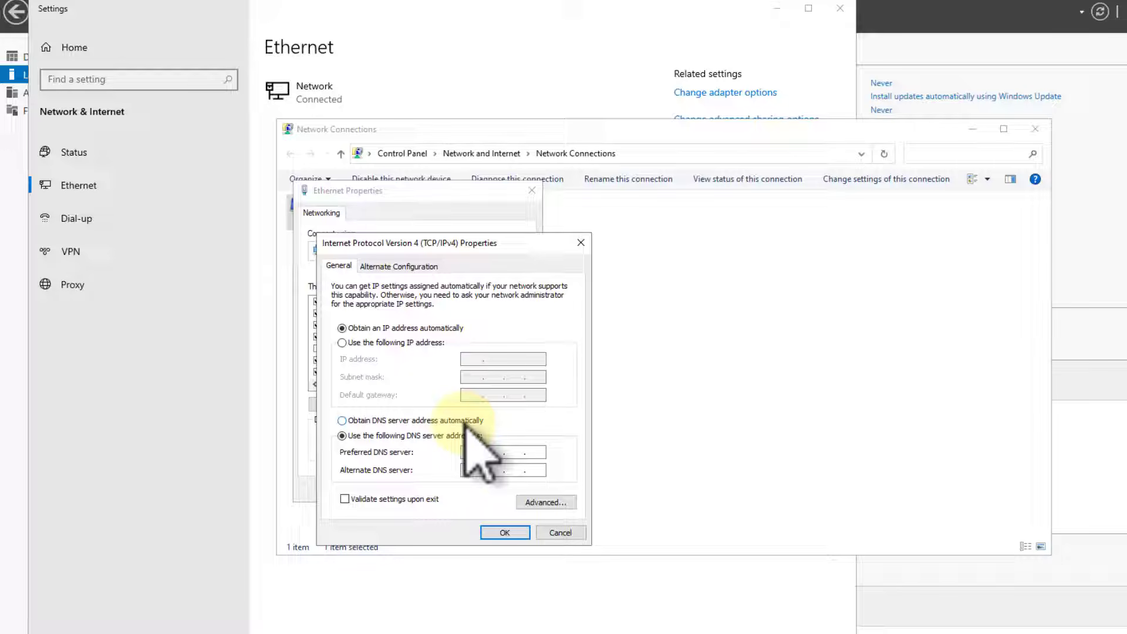
pyautogui.write('8.8.8.8')
pyautogui.click(506, 533)
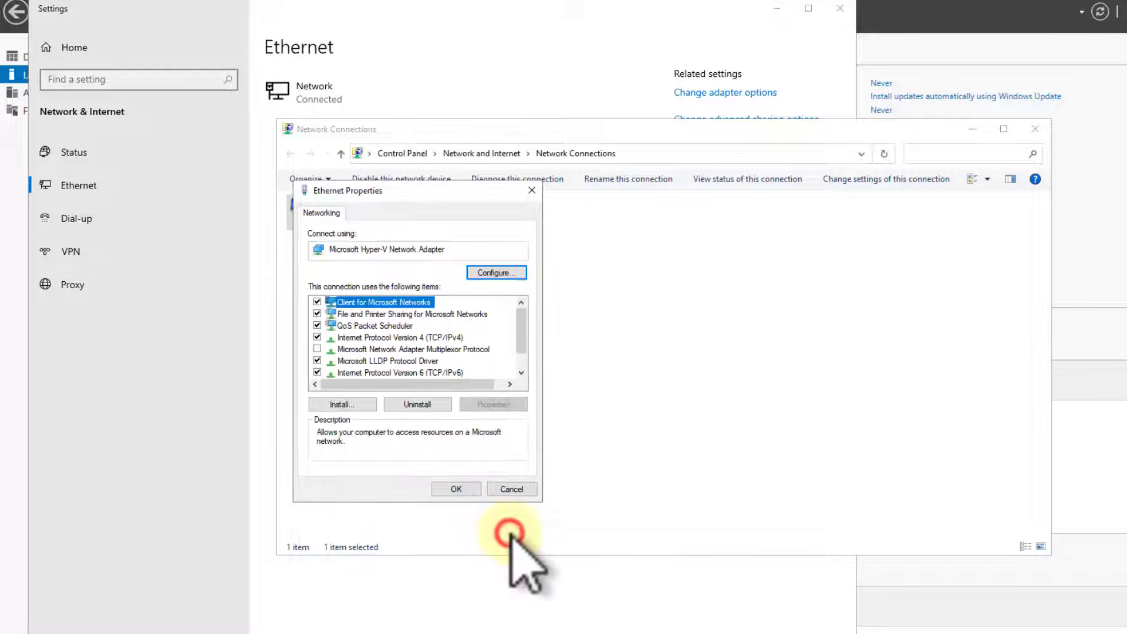
pyautogui.click(458, 490)
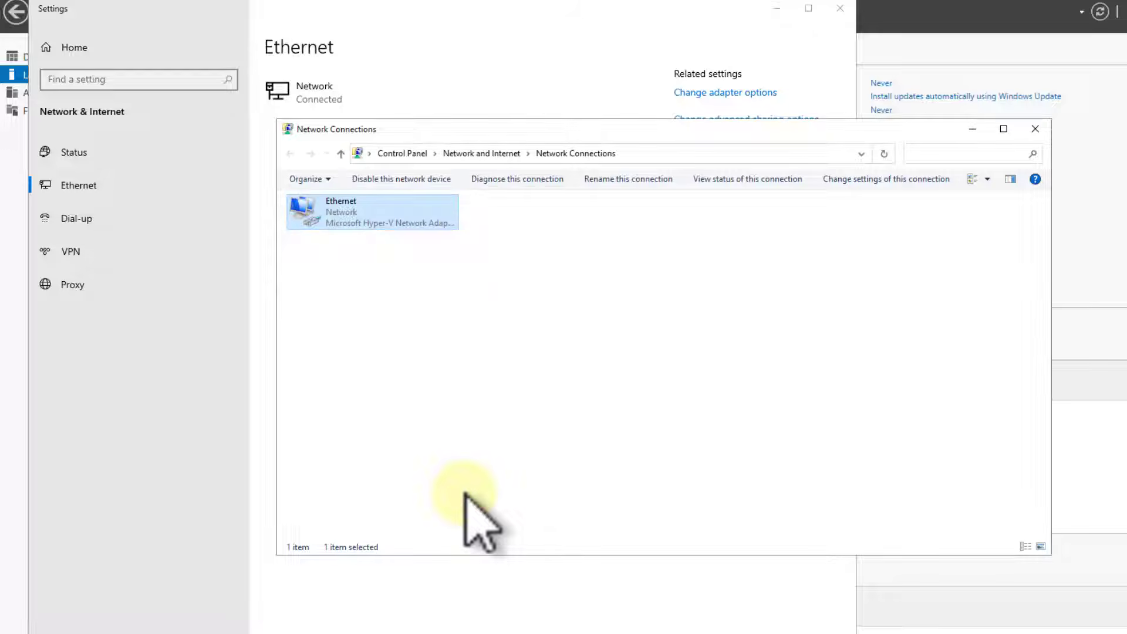
pyautogui.click(1091, 160)
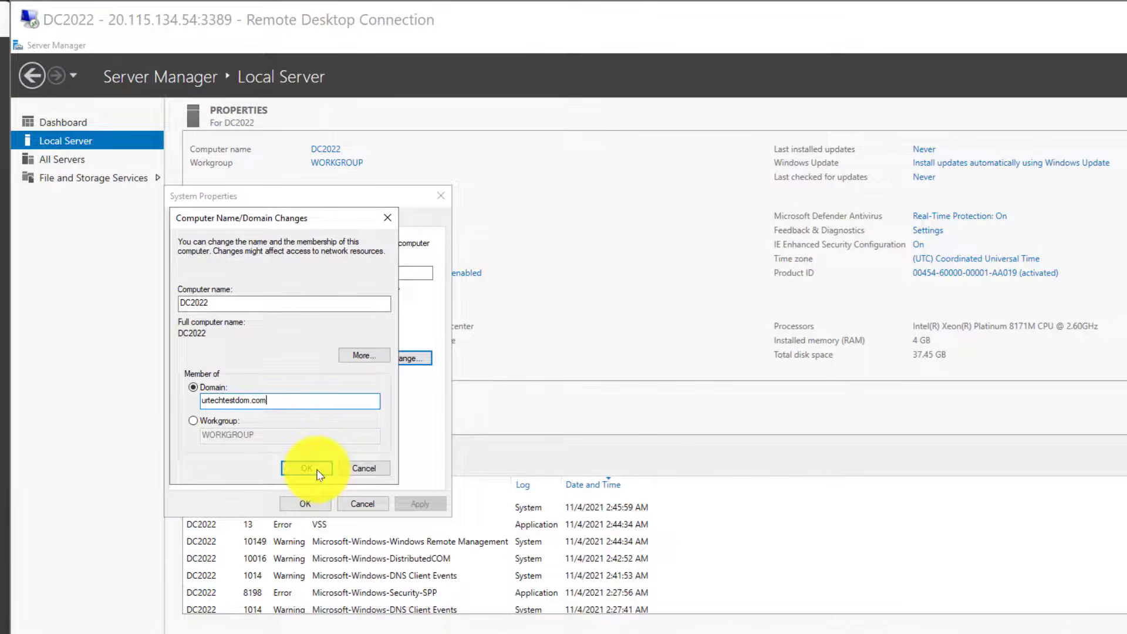
# - Submit the join to urtechtestdom.com, authenticating with the user name defaultadmin and the account password
pyautogui.click(319, 472)
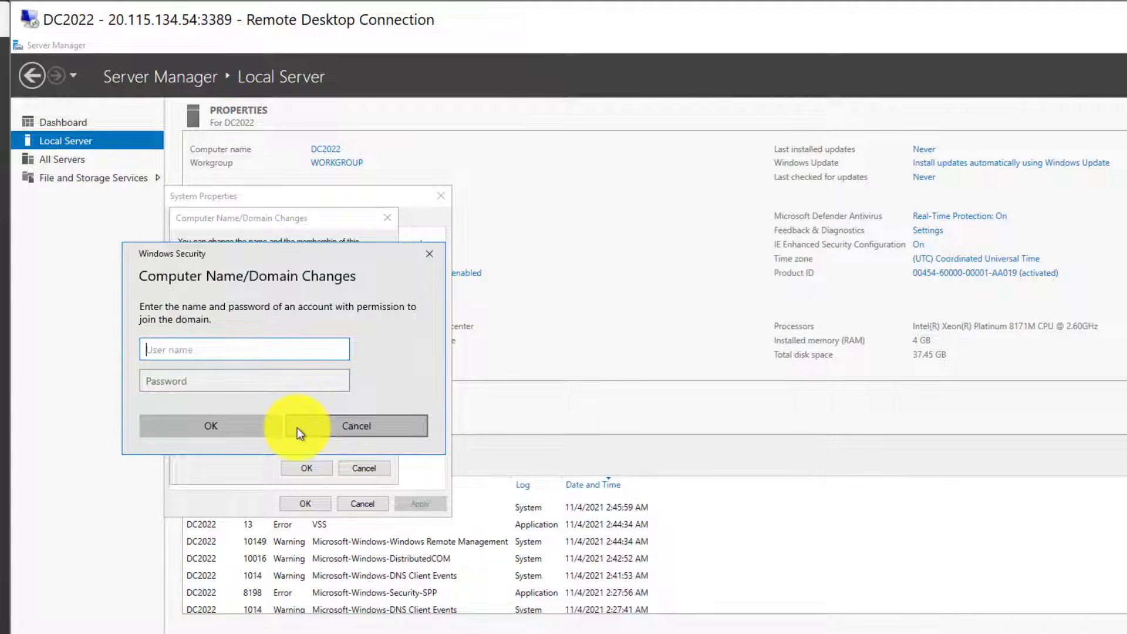
pyautogui.write('defaultadmin')
pyautogui.press('Tab')
pyautogui.write('••••••••••••')
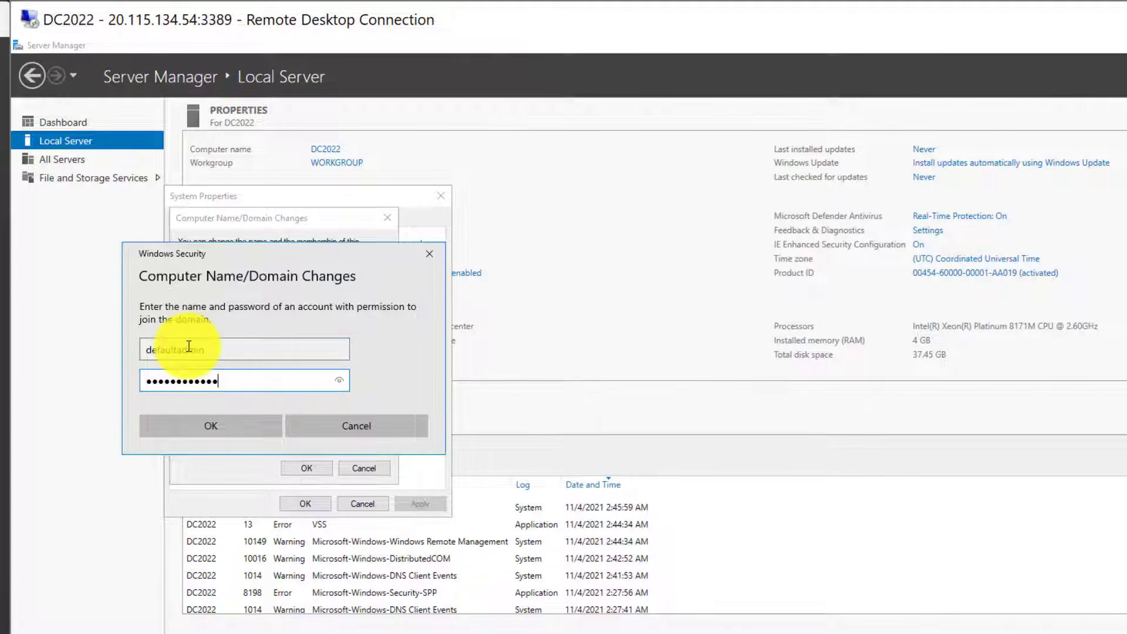
pyautogui.press('Return')
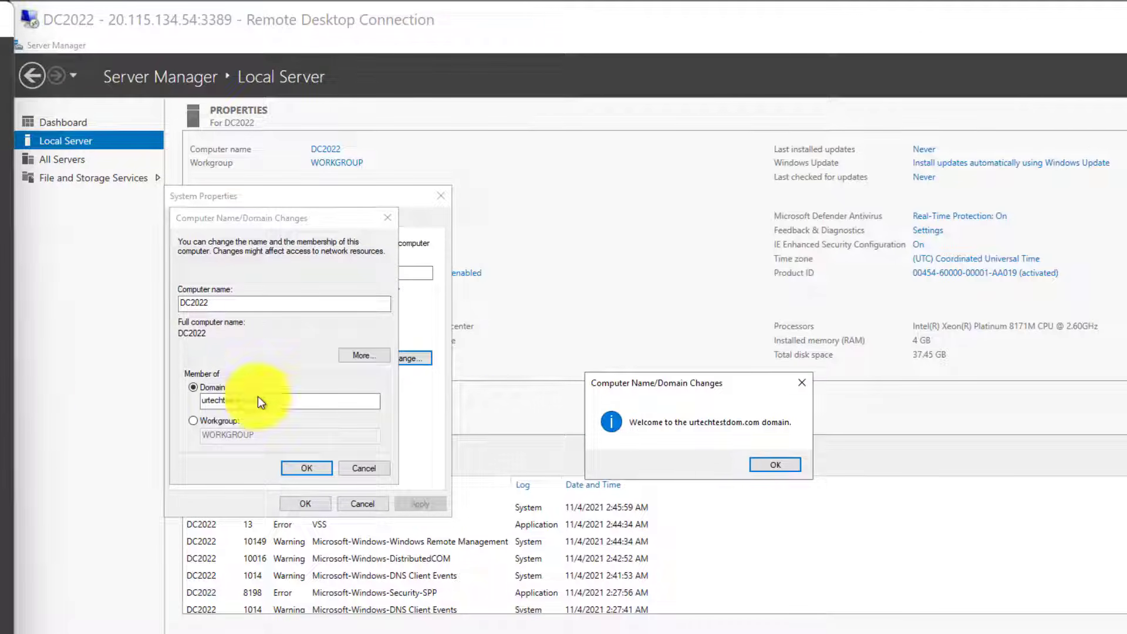
# - Close the domain change and system properties dialogs and restart DC2022 immediately to apply the membership
pyautogui.click(775, 464)
pyautogui.click(783, 439)
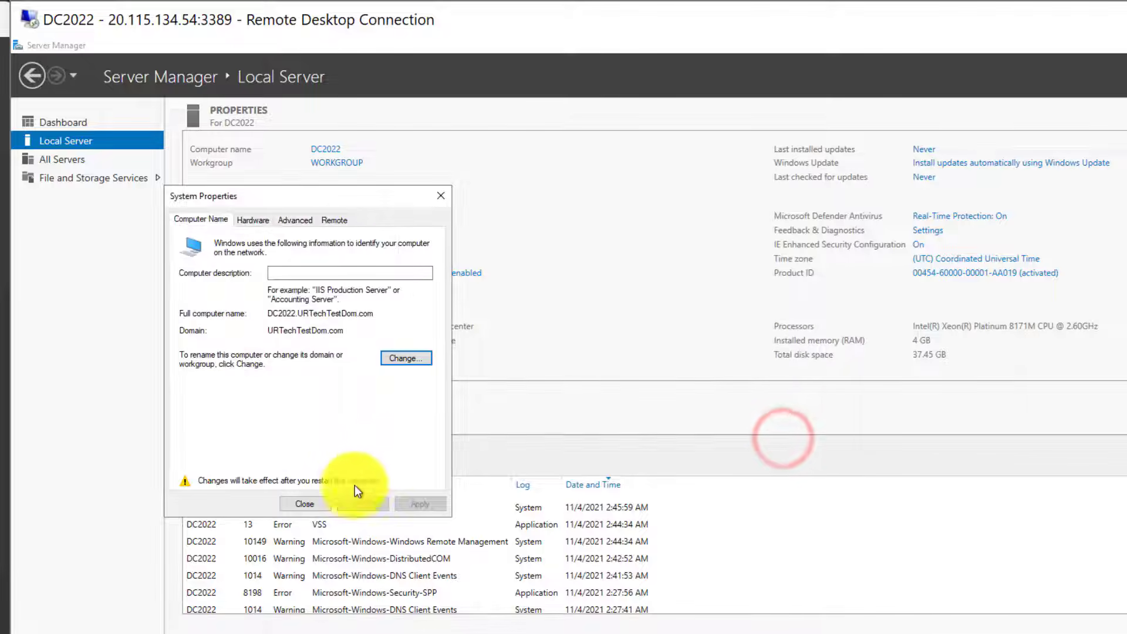
pyautogui.click(313, 504)
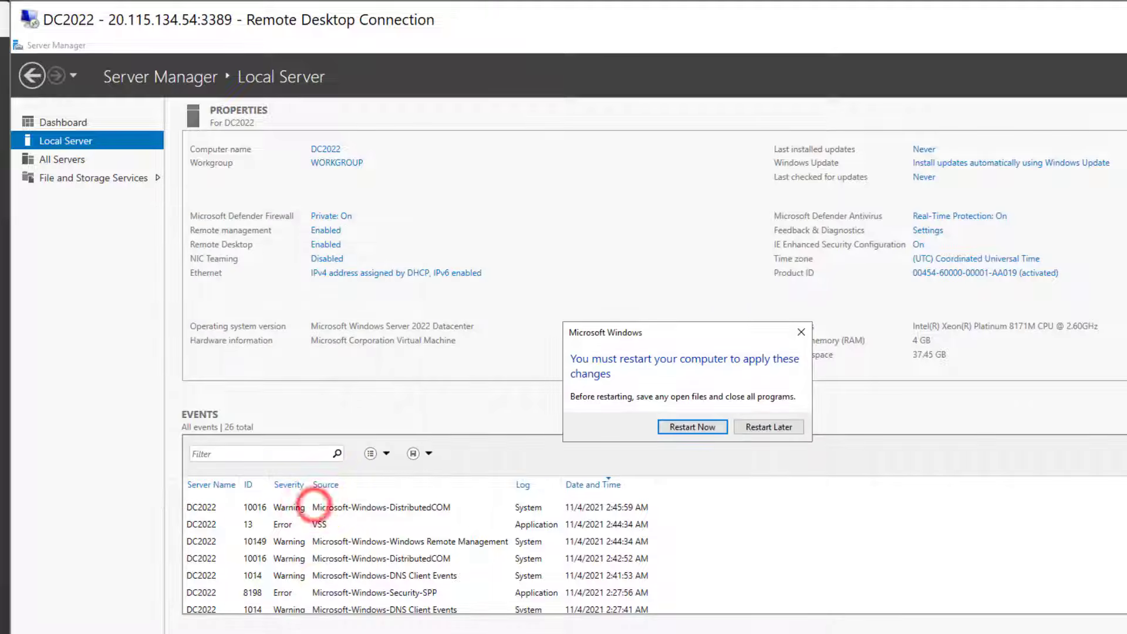
pyautogui.click(708, 427)
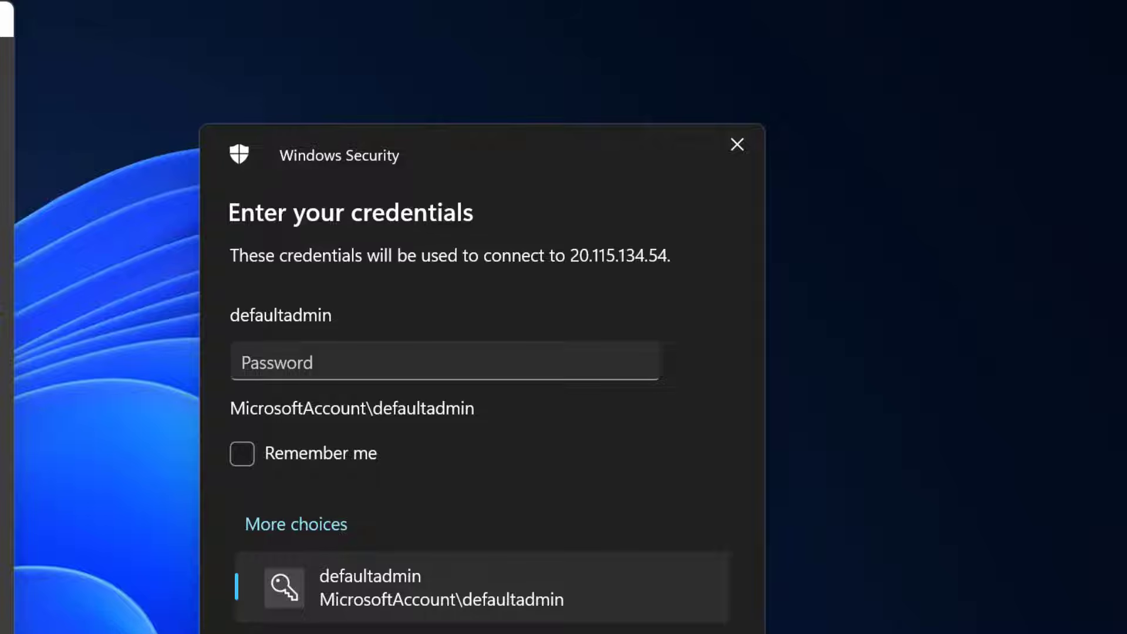
# - Reconnect to 20.115.134.54 with a different account, signing in as urtechtestdom\defaultadmin with the account password
pyautogui.click(420, 631)
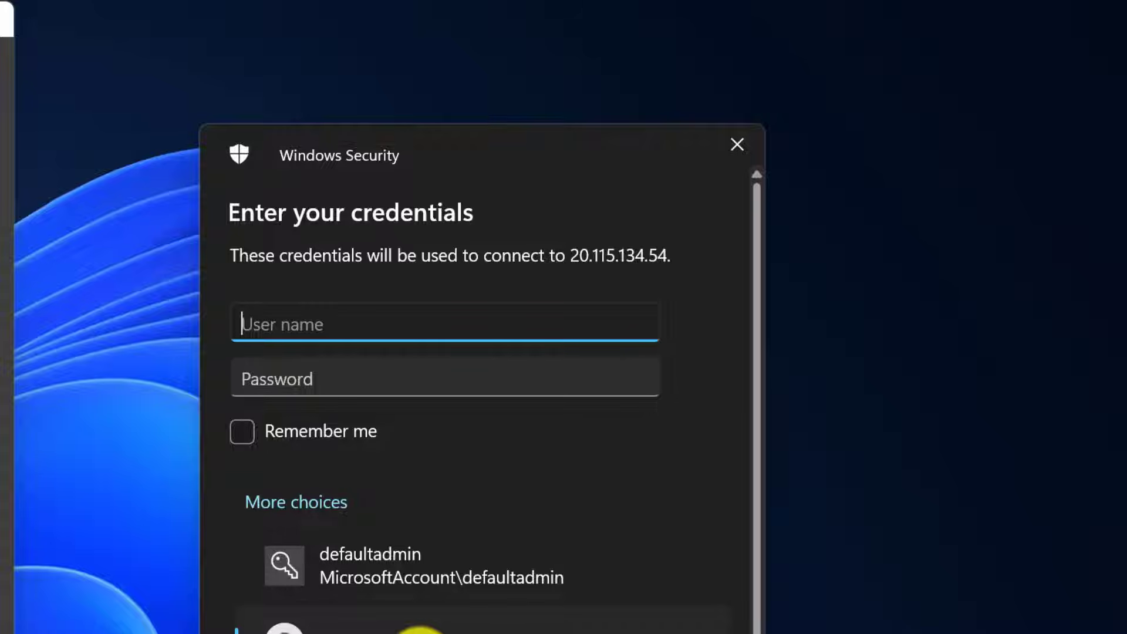
pyautogui.write('urtechtes')
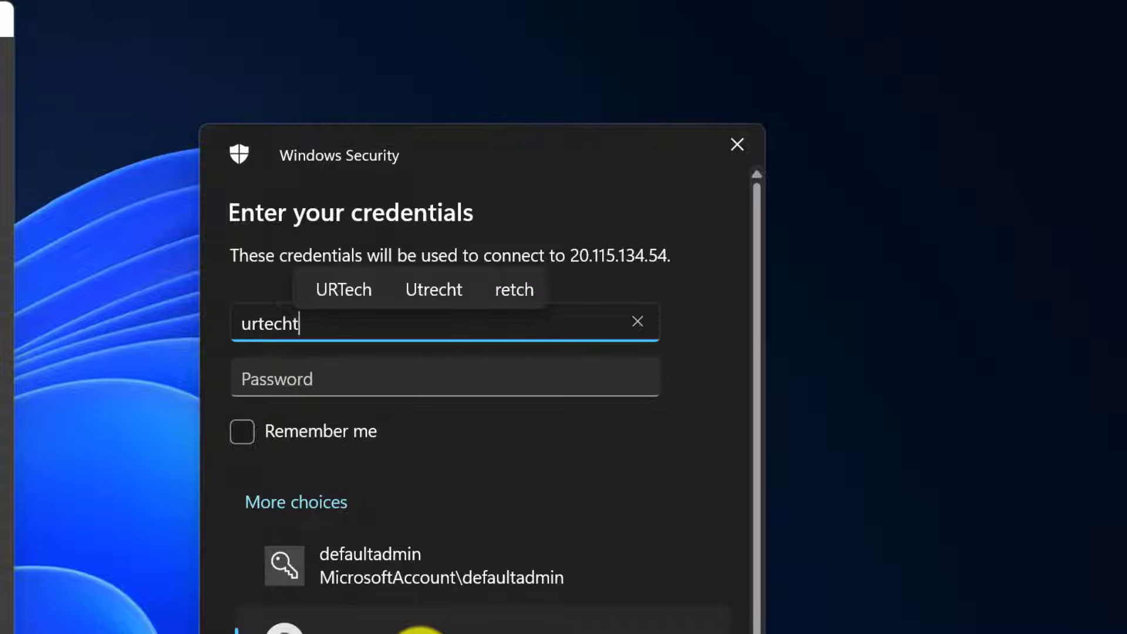
pyautogui.write('tdom\\defaultadmin')
pyautogui.press('Tab')
pyautogui.write('••••••••••')
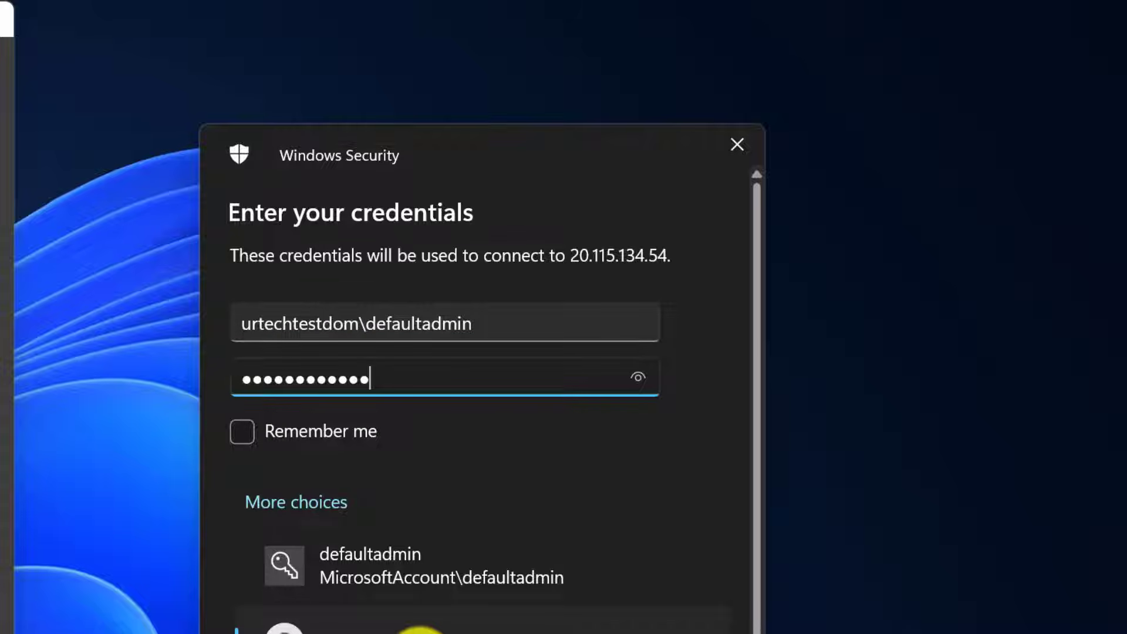
pyautogui.press('Return')
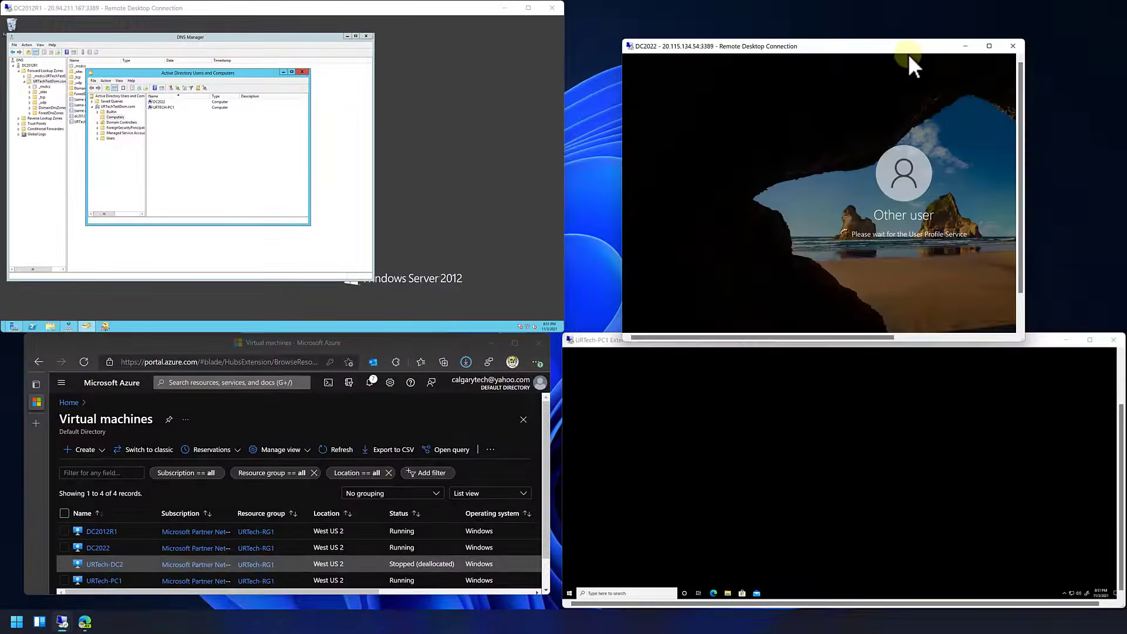
# - Fit the DC2022 remote session window into the upper-right quarter of the desktop, reaching down to the window below it
pyautogui.moveTo(990, 47)
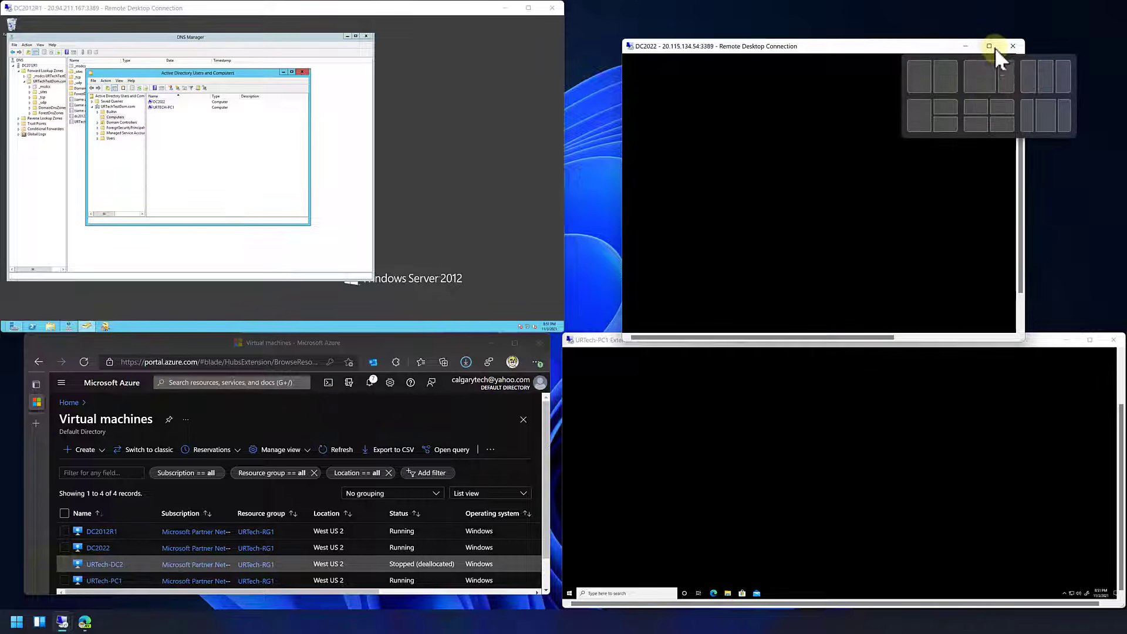
pyautogui.click(993, 106)
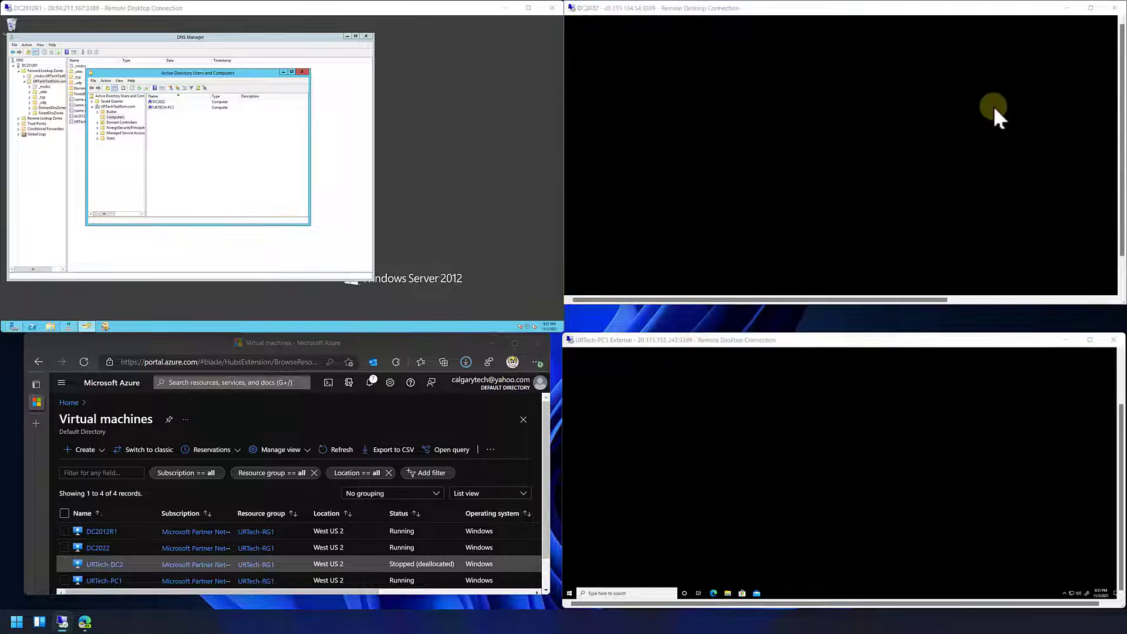
pyautogui.moveTo(565, 304); pyautogui.dragTo(561, 344)
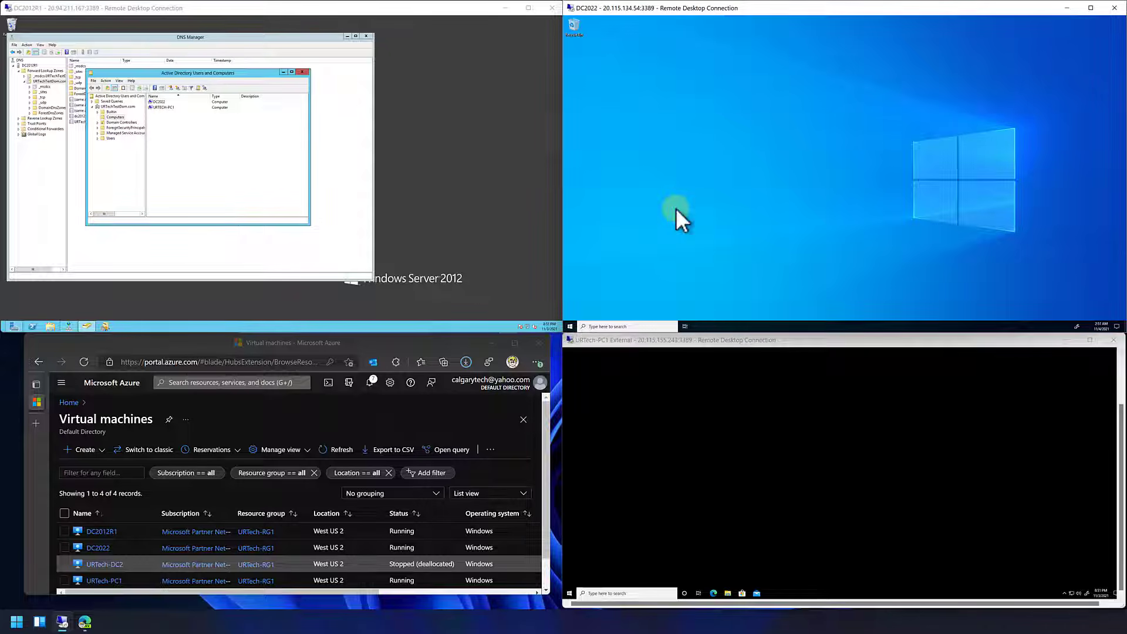
pyautogui.click(177, 145)
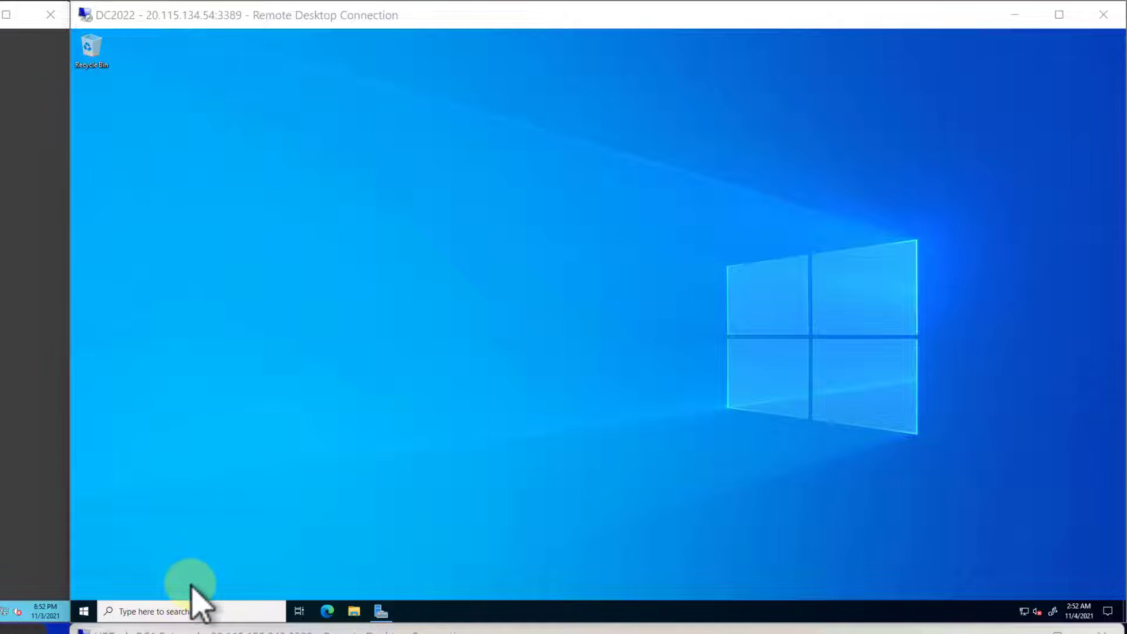
# - Begin adding roles and features in DC2022's Server Manager, using a role-based installation with DC2022.URTechTestDom.com as the destination server
pyautogui.click(382, 612)
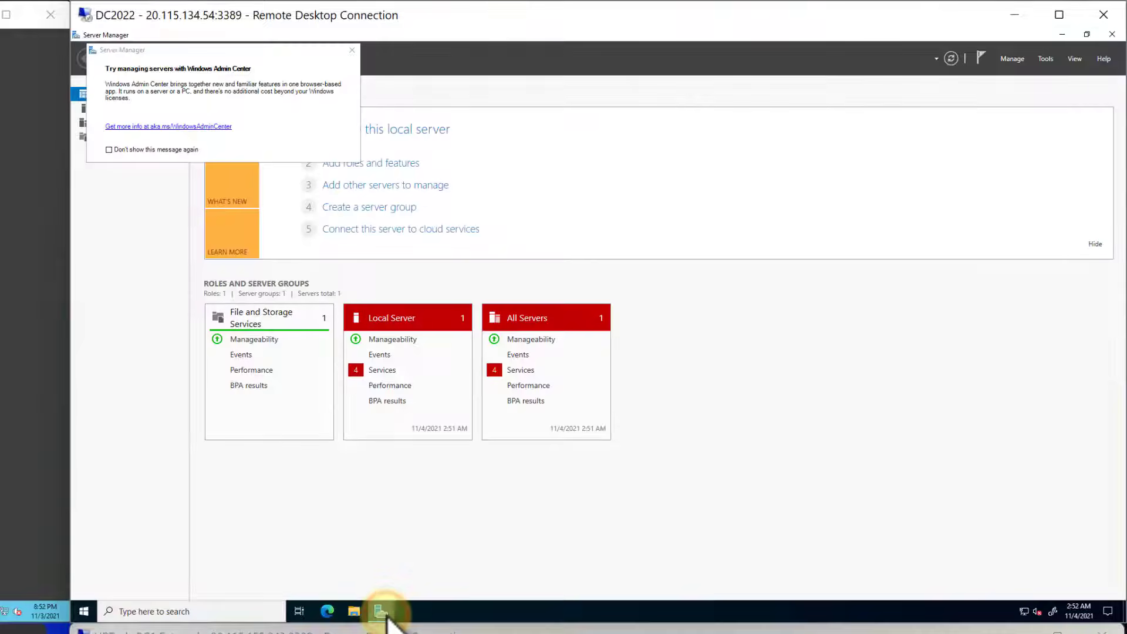
pyautogui.click(351, 50)
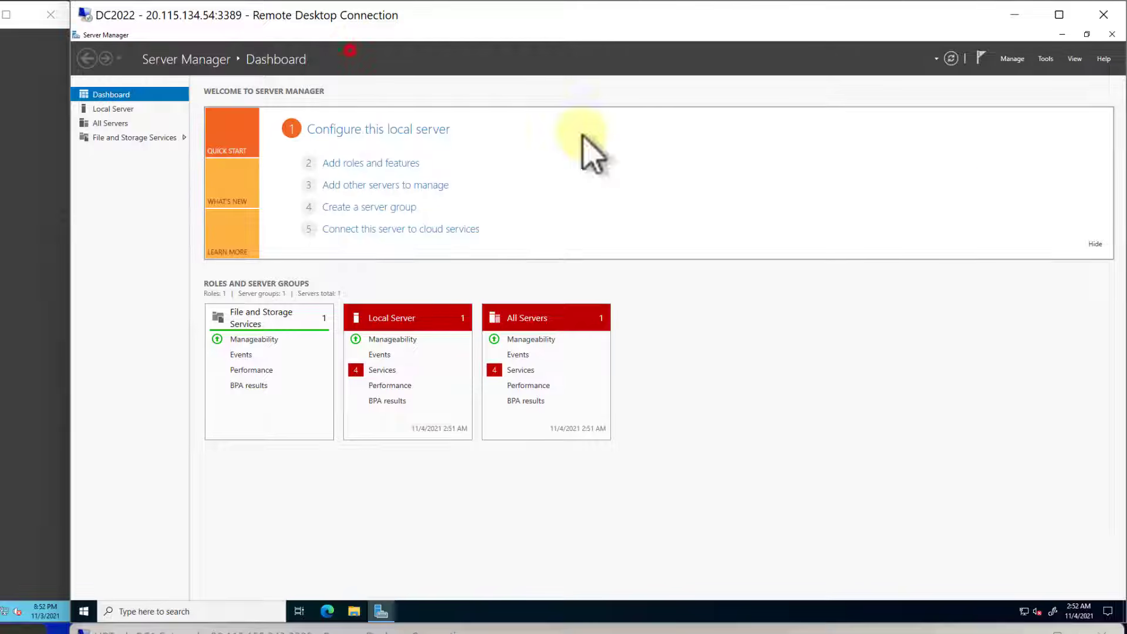
pyautogui.click(1009, 60)
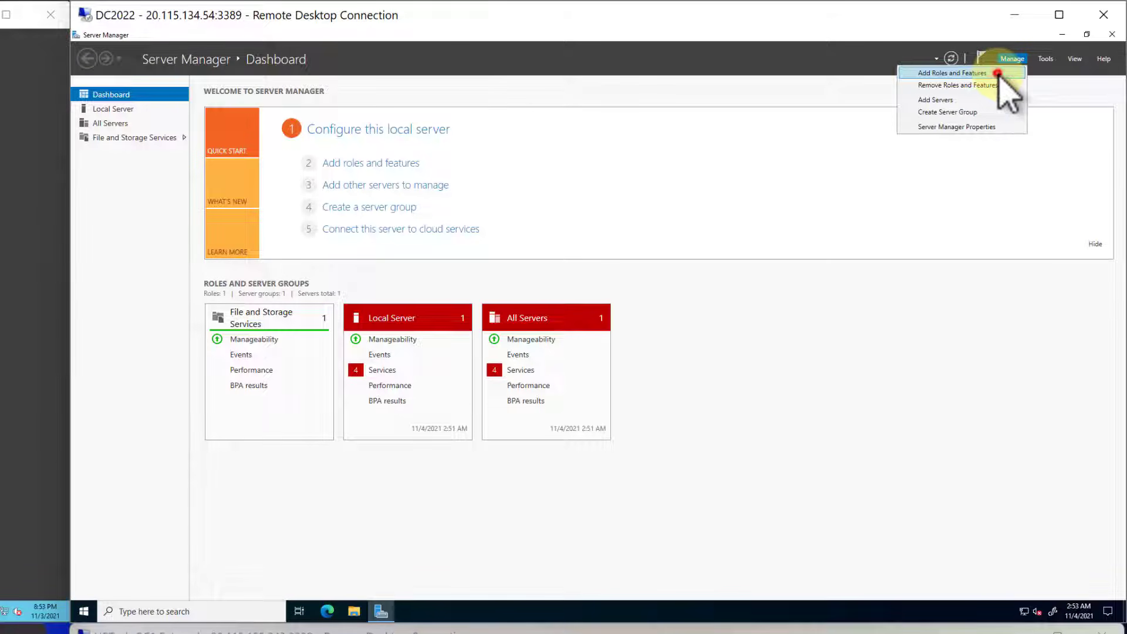
pyautogui.click(999, 73)
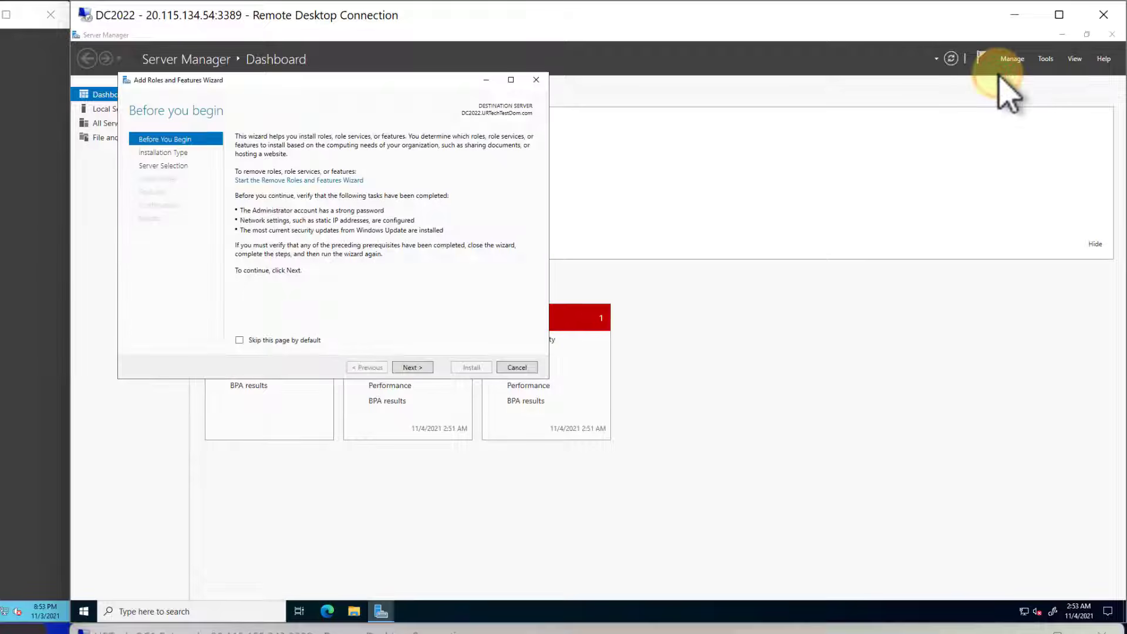
pyautogui.click(413, 367)
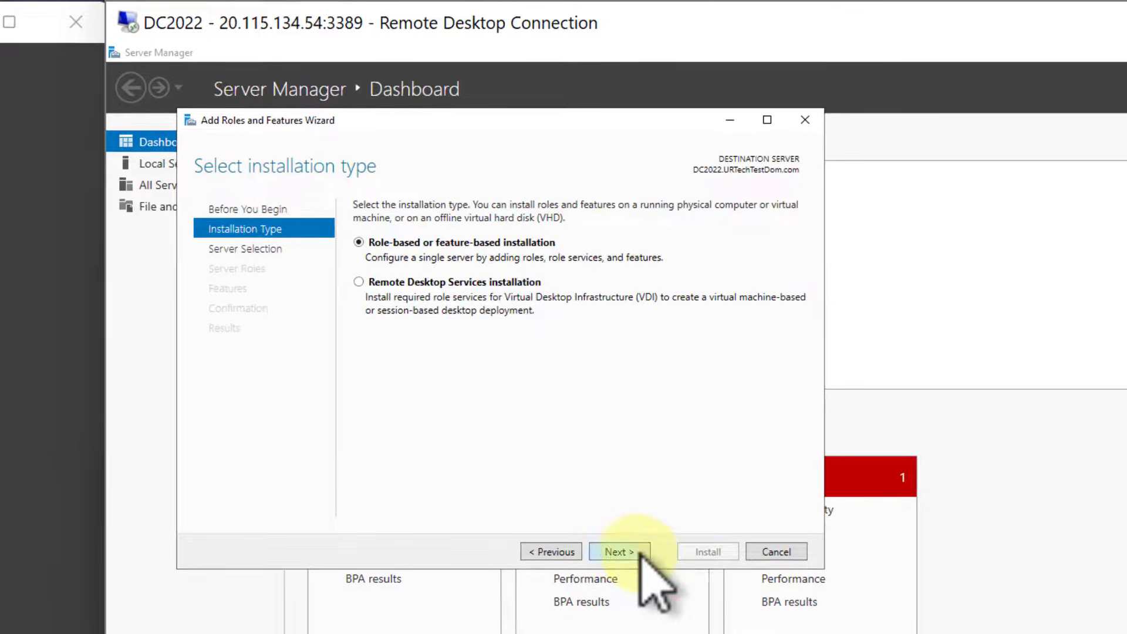
pyautogui.click(632, 552)
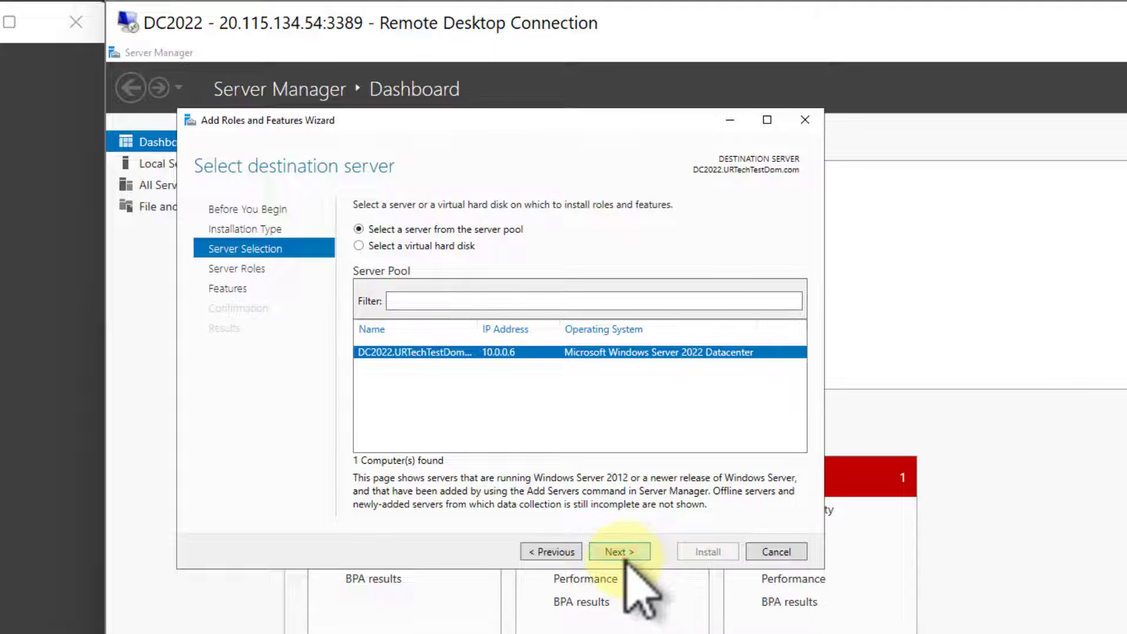
pyautogui.click(624, 557)
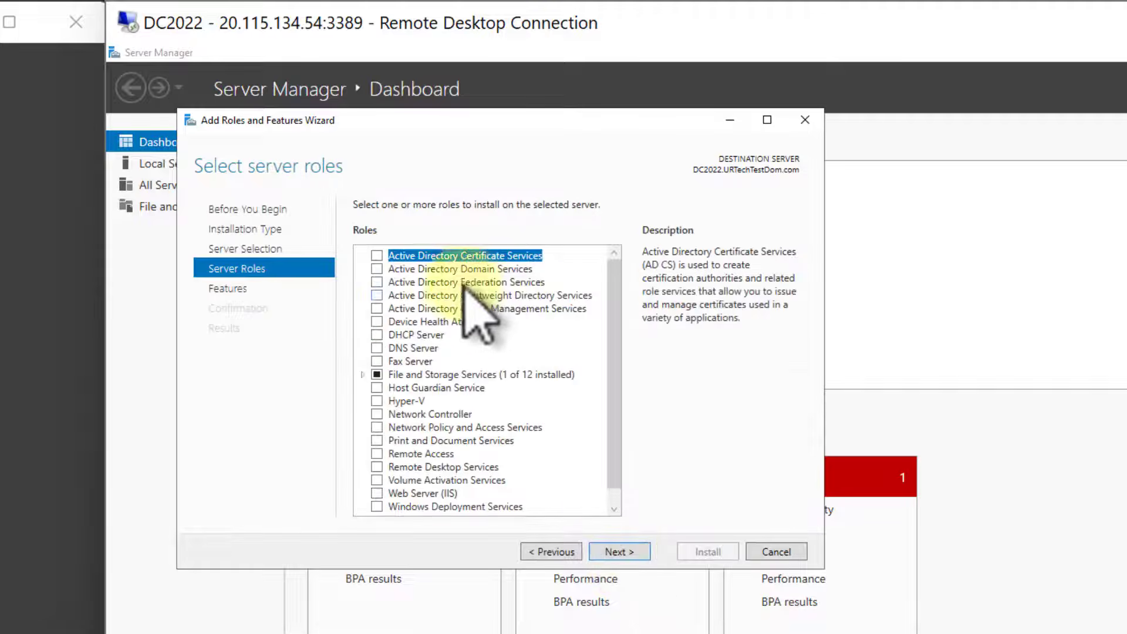
# - Select the Active Directory Domain Services and DNS Server roles with their required management tools, continuing despite the validation results
pyautogui.click(377, 269)
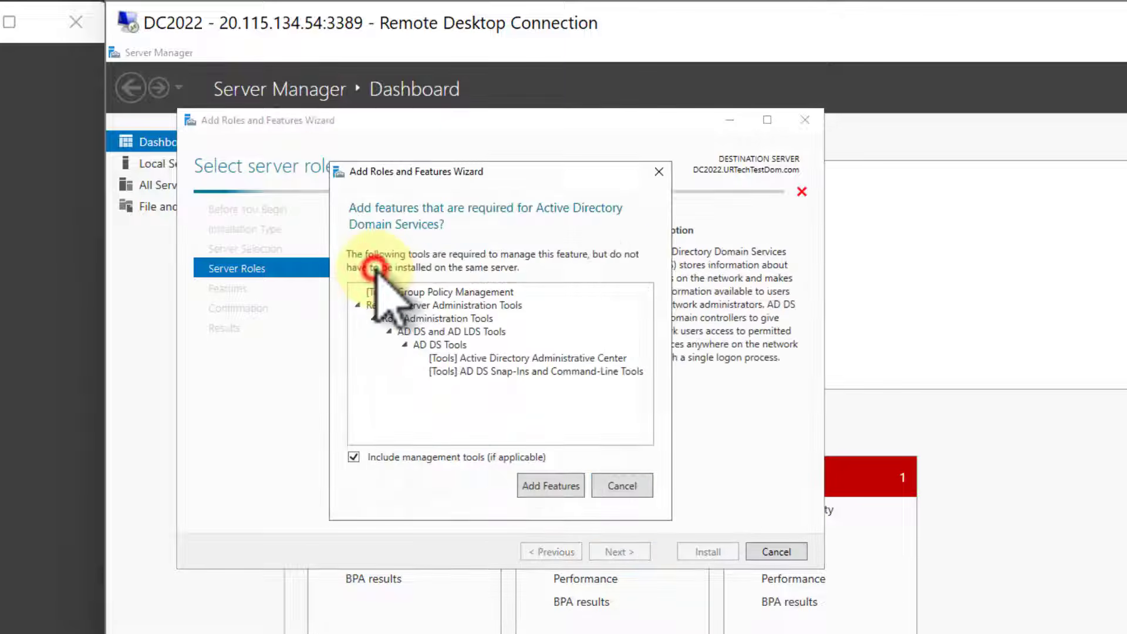
pyautogui.click(565, 485)
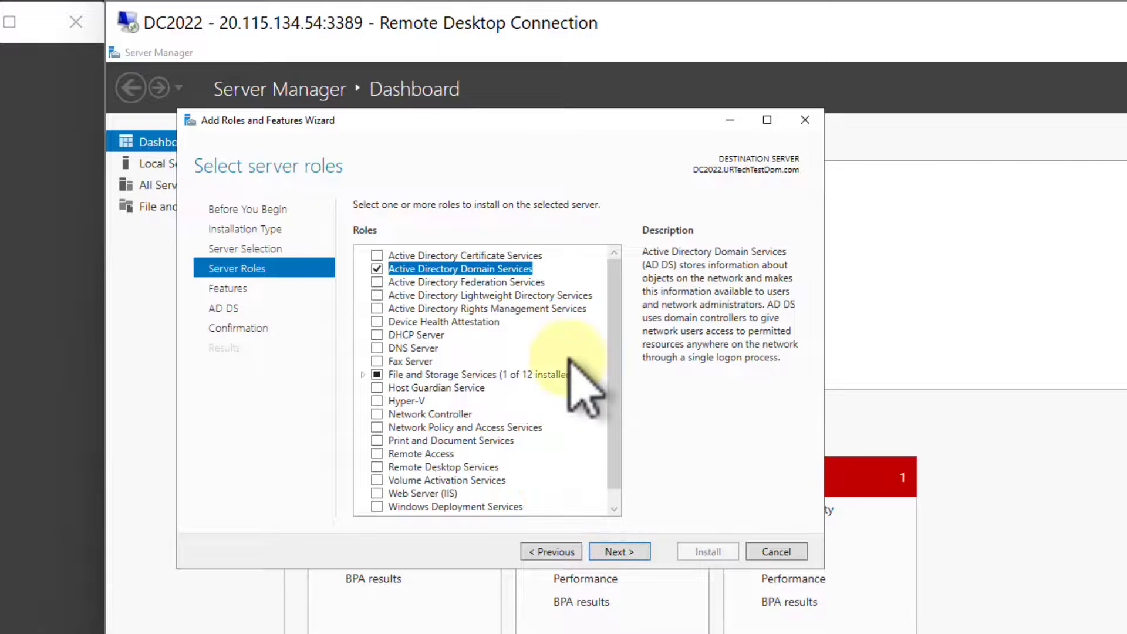
pyautogui.click(376, 349)
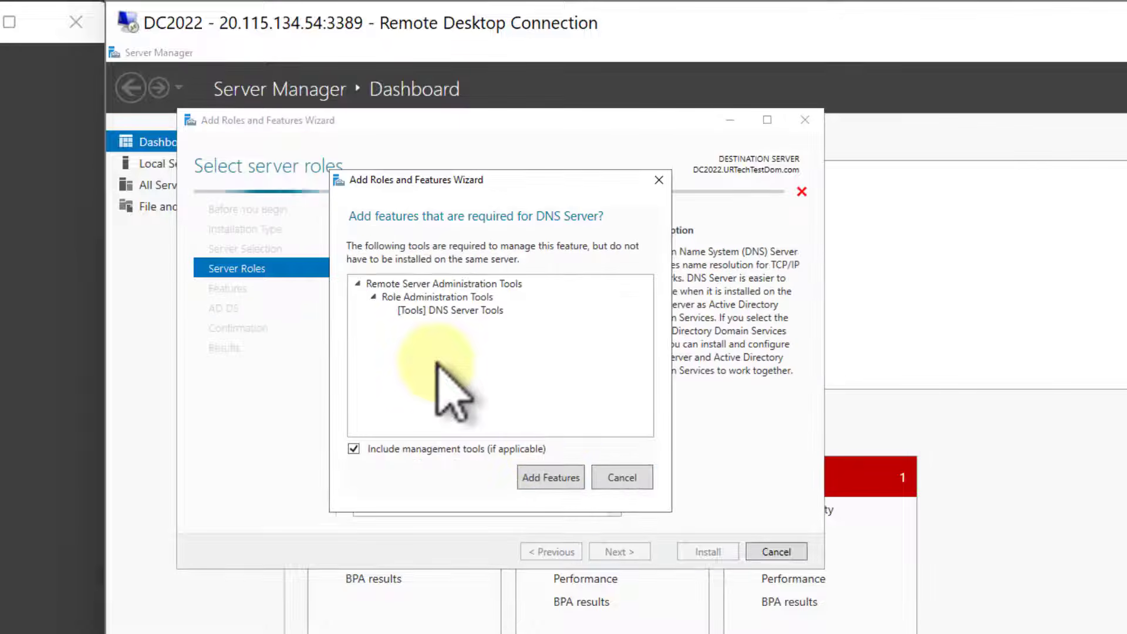
pyautogui.click(552, 477)
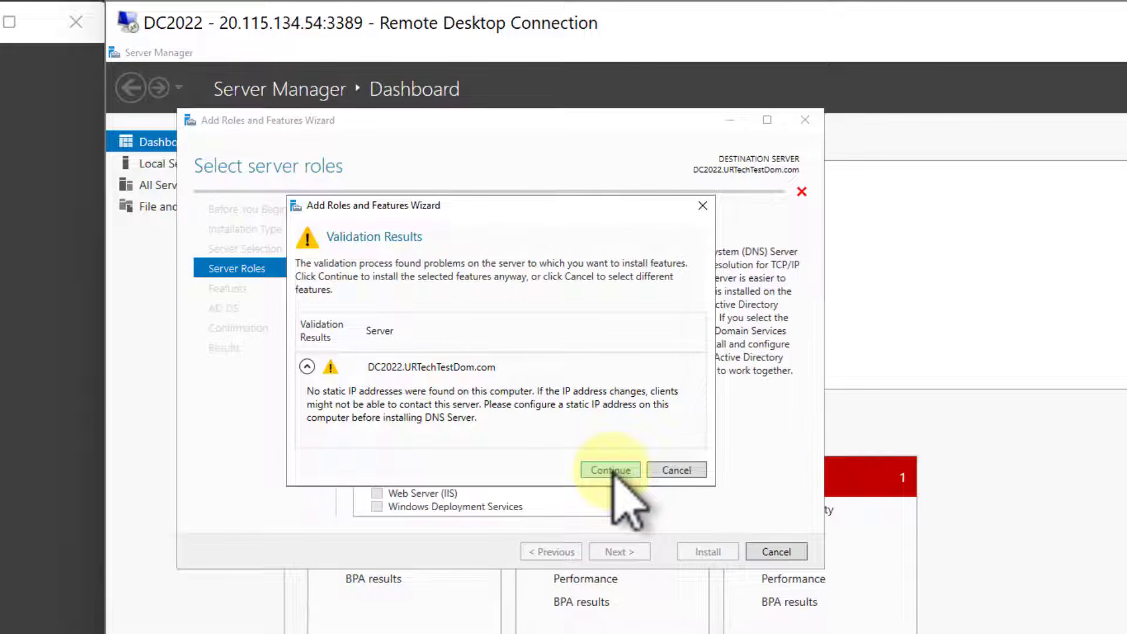
pyautogui.click(612, 471)
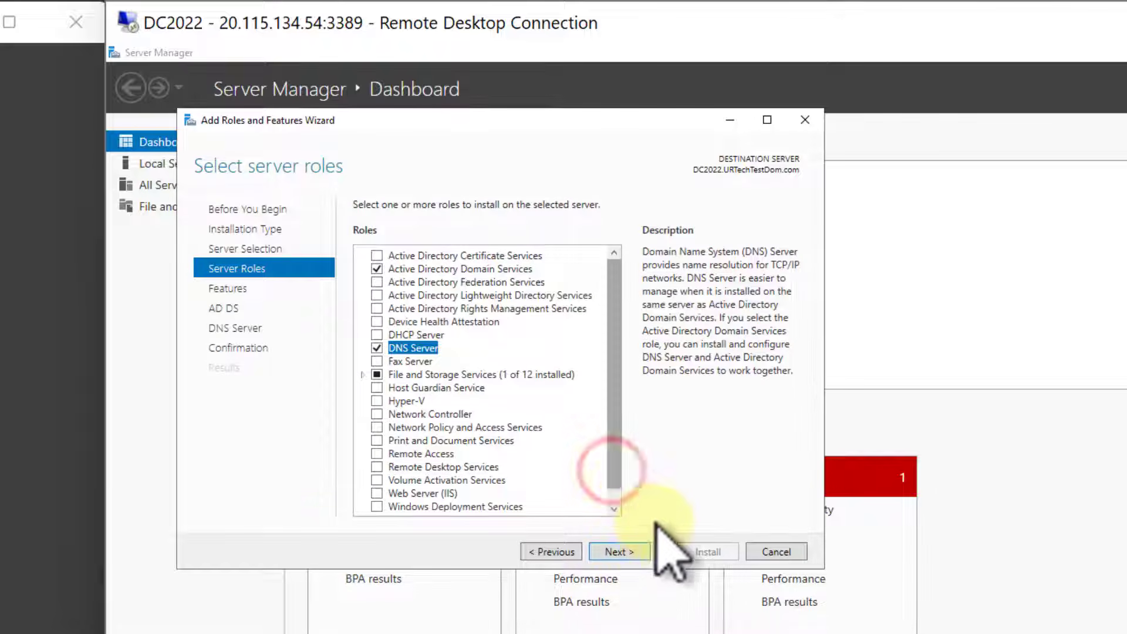
# - Keep the preselected features and install the chosen roles on DC2022 without enabling an automatic restart
pyautogui.click(624, 550)
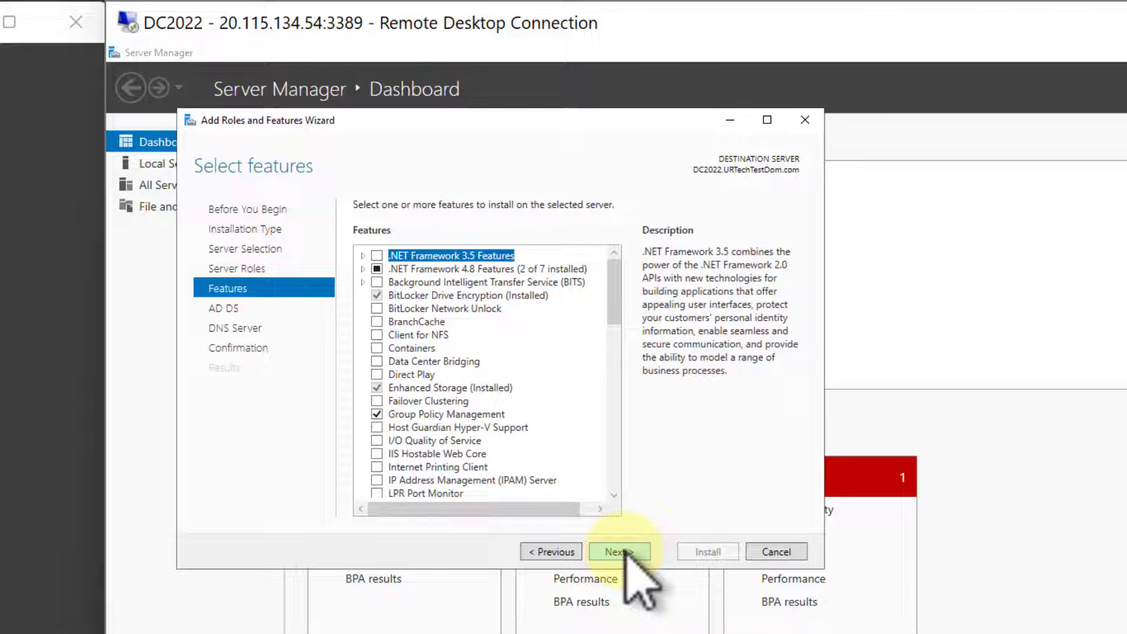
pyautogui.click(621, 552)
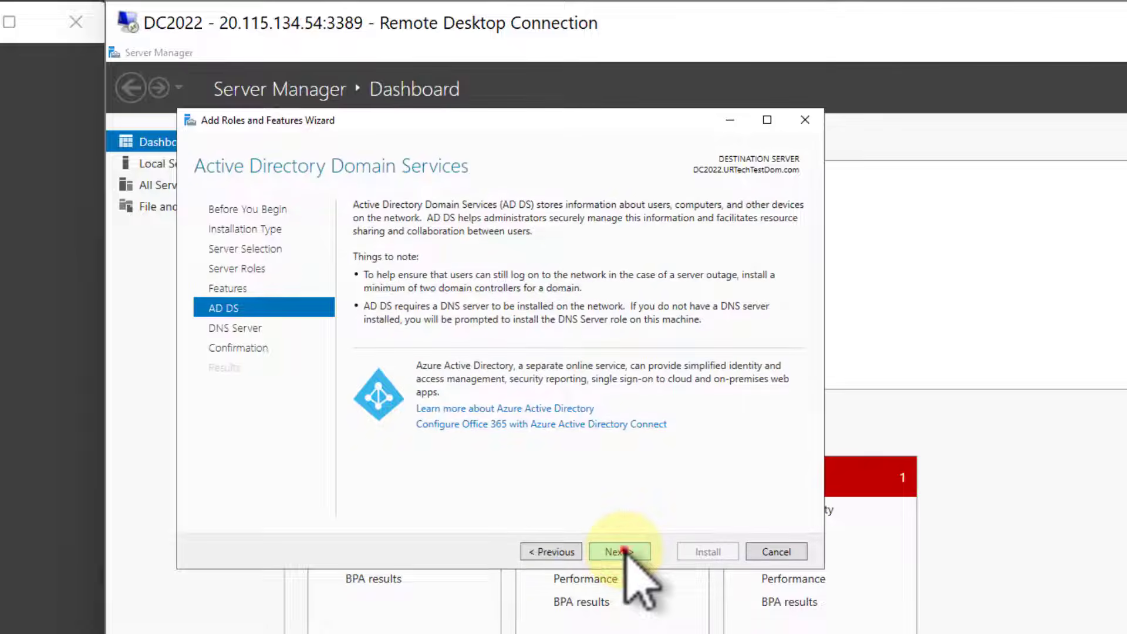
pyautogui.click(621, 552)
pyautogui.click(625, 551)
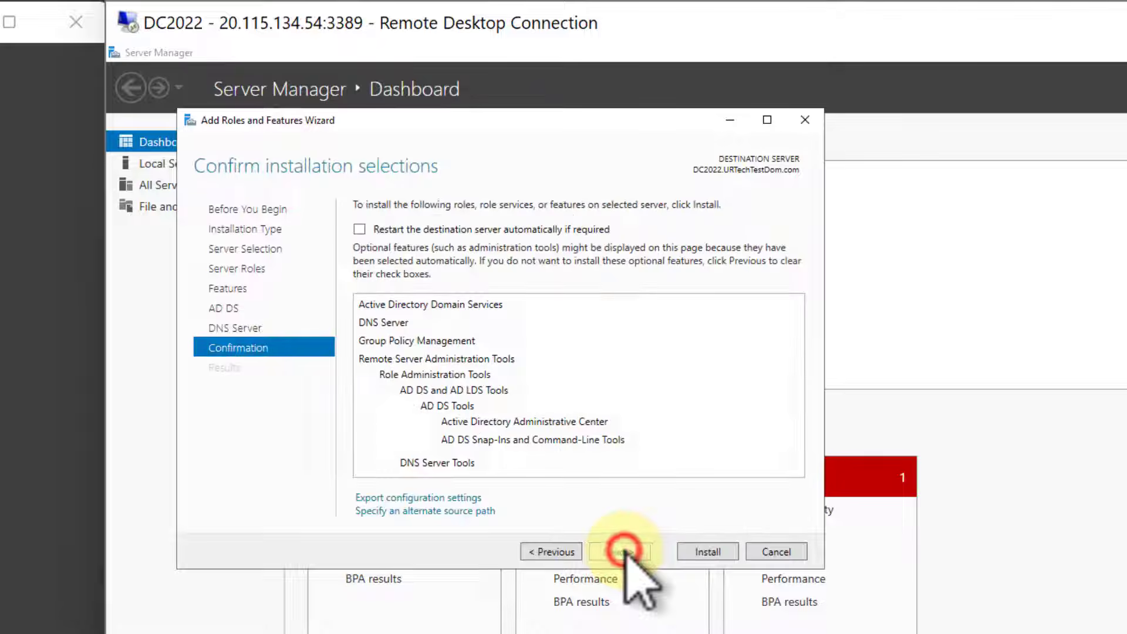
pyautogui.click(711, 552)
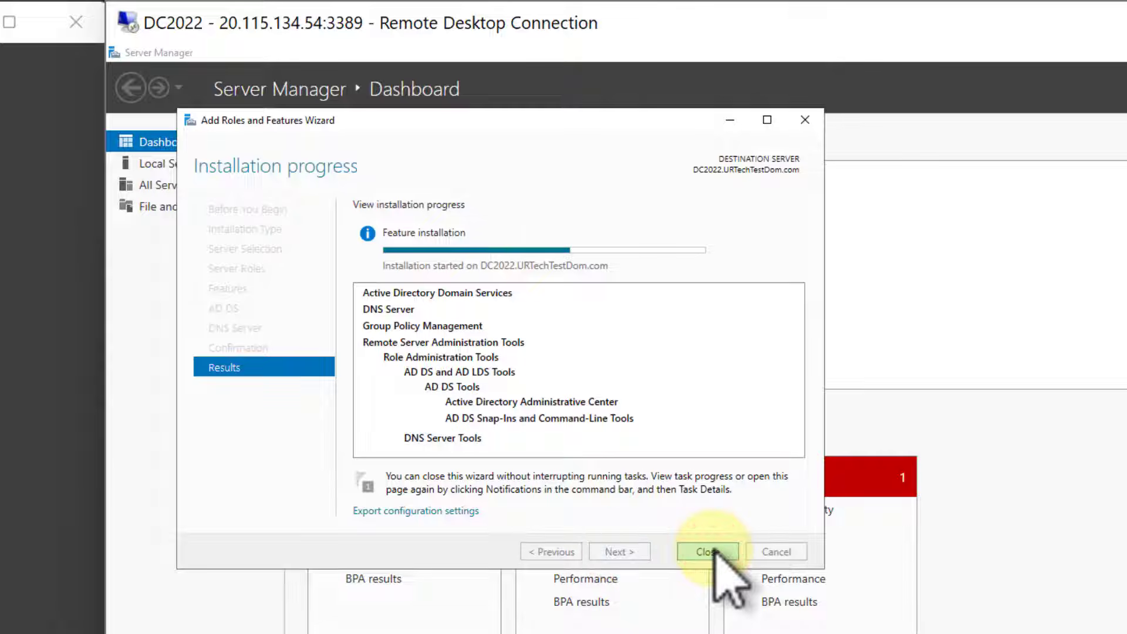
pyautogui.hotkey('alt', 'Tab')
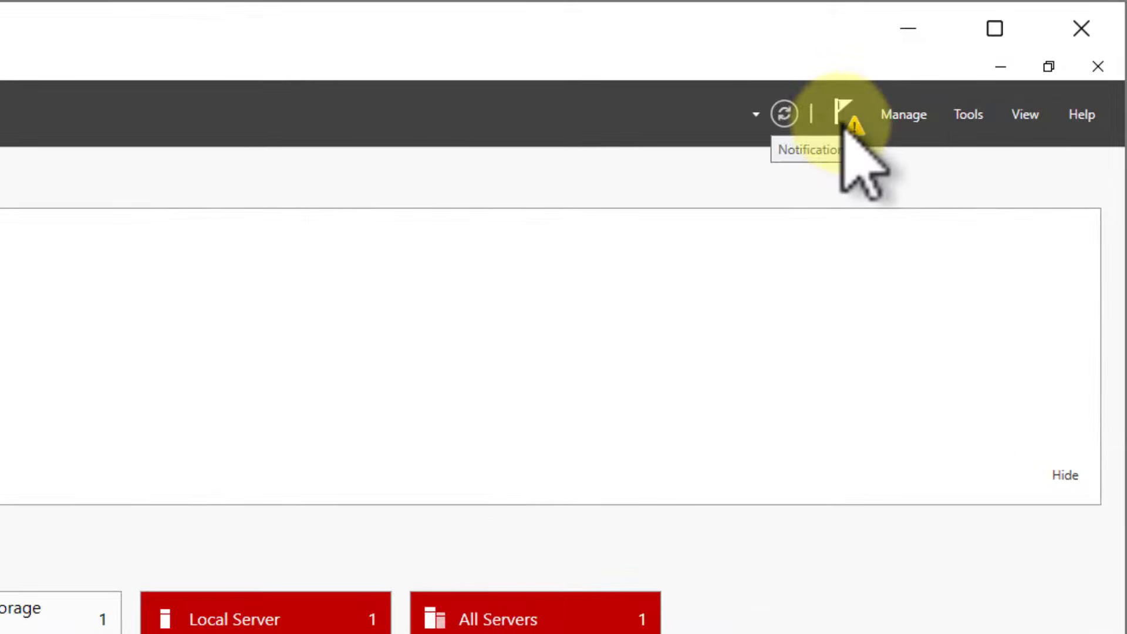
# - Start promoting DC2022 to a domain controller in the existing domain URTechTestDom.com, using the current user's credentials
pyautogui.click(844, 118)
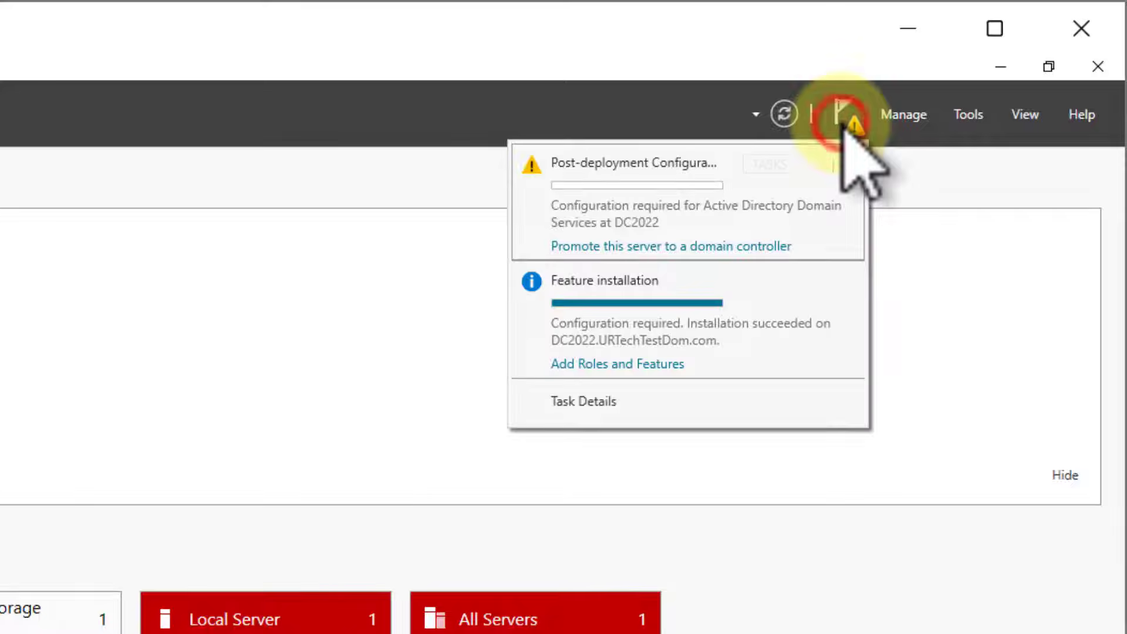
pyautogui.click(727, 207)
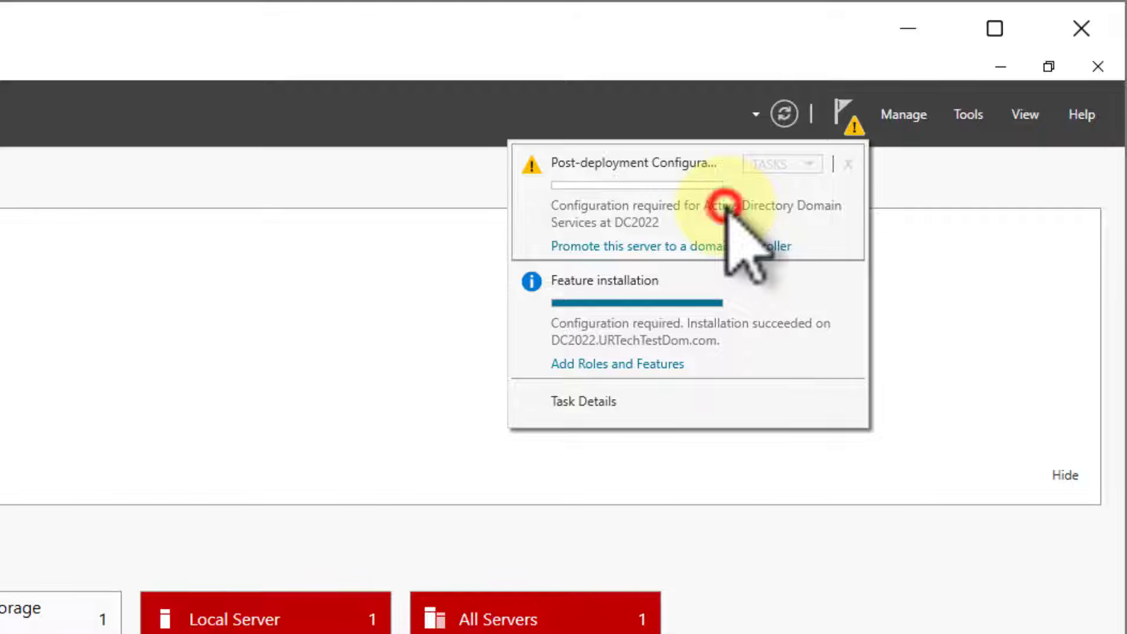
pyautogui.click(600, 246)
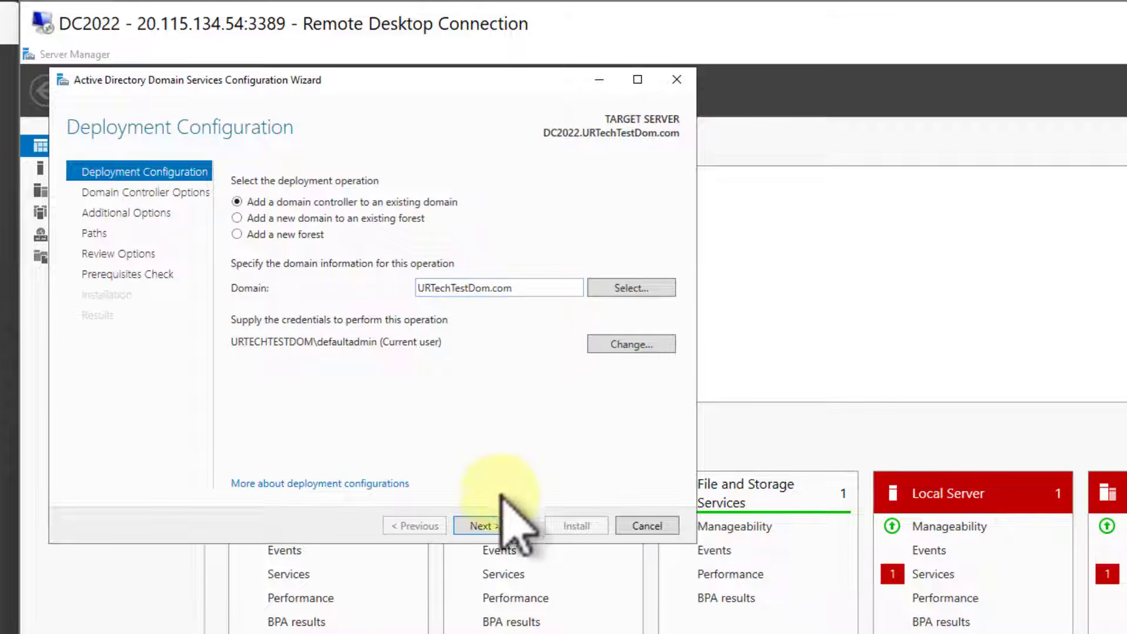
pyautogui.click(498, 524)
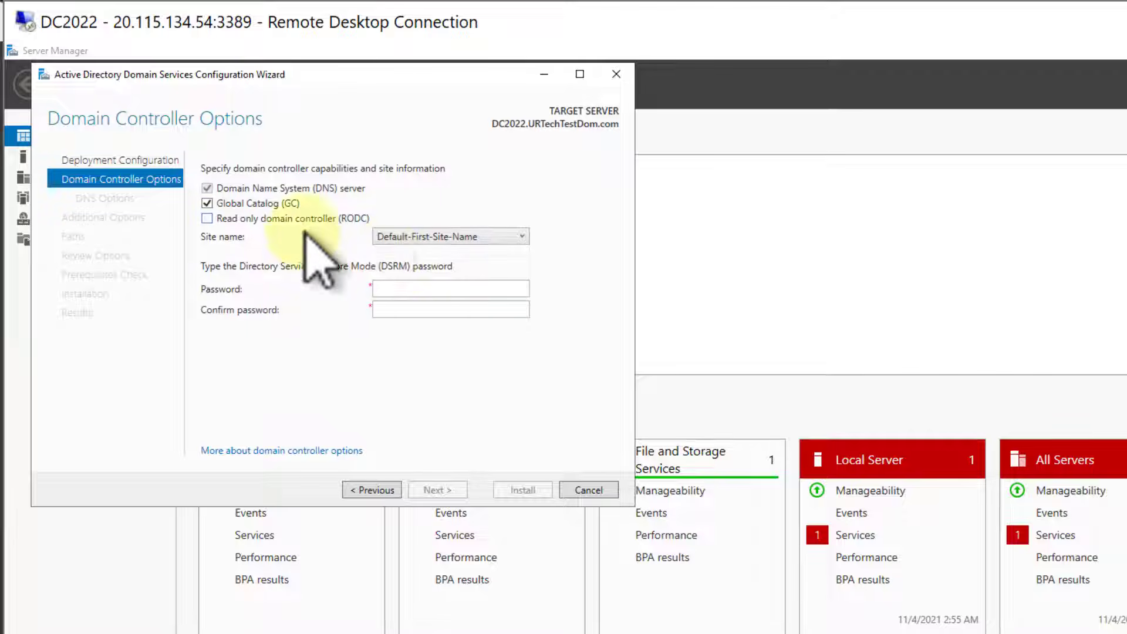
# - Enter and confirm the Directory Services Restore Mode password, keeping the default domain controller and DNS options
pyautogui.click(393, 287)
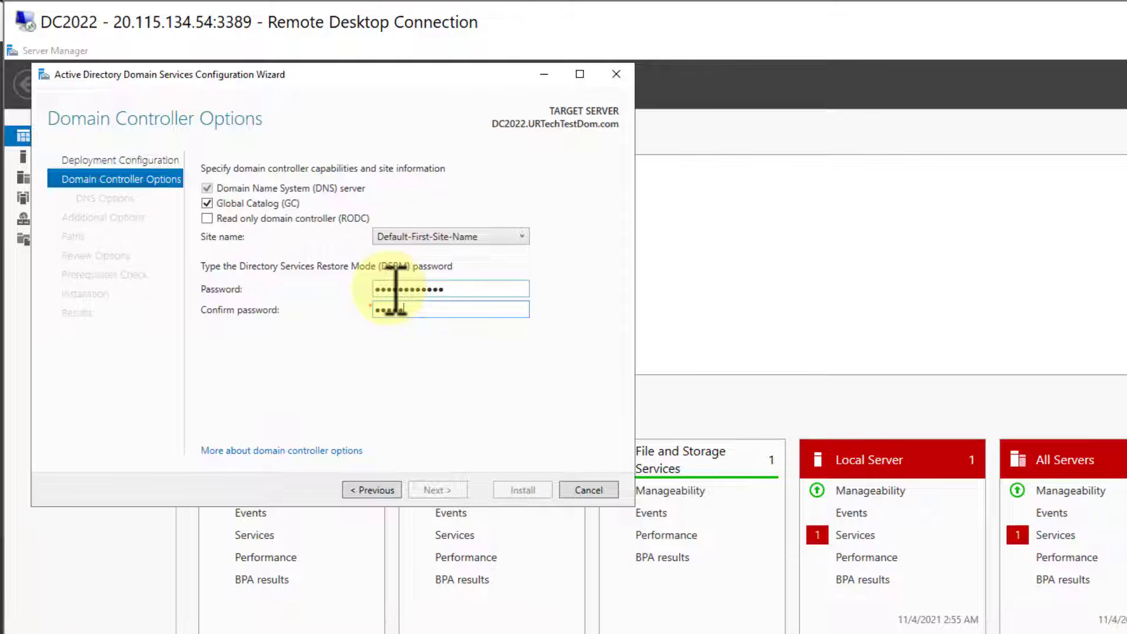
pyautogui.write('••')
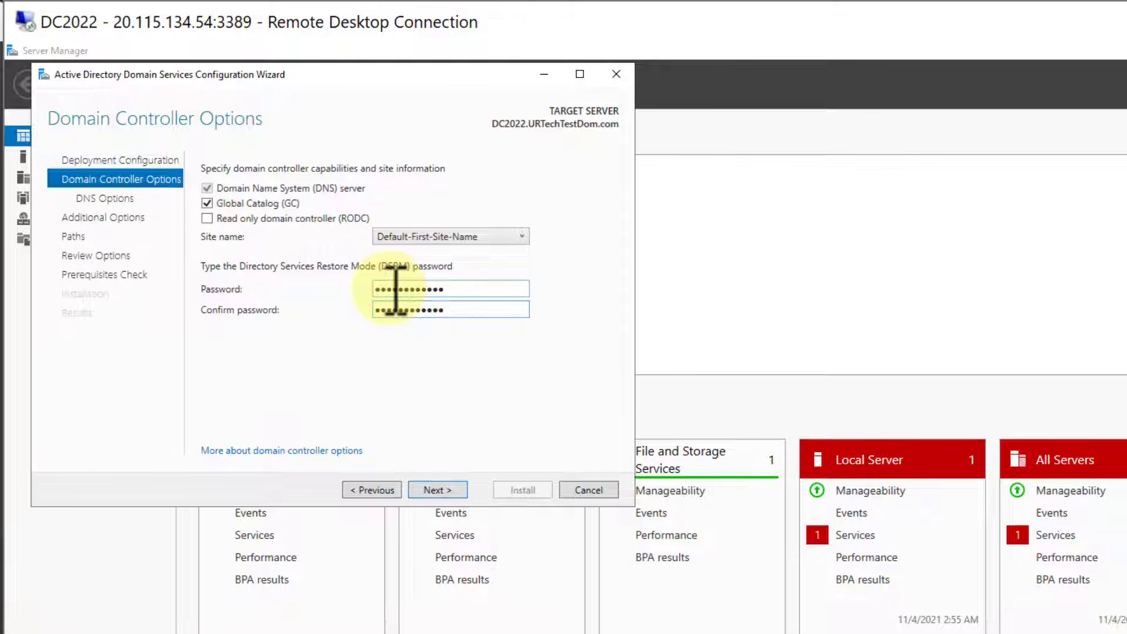
pyautogui.click(437, 490)
pyautogui.click(429, 492)
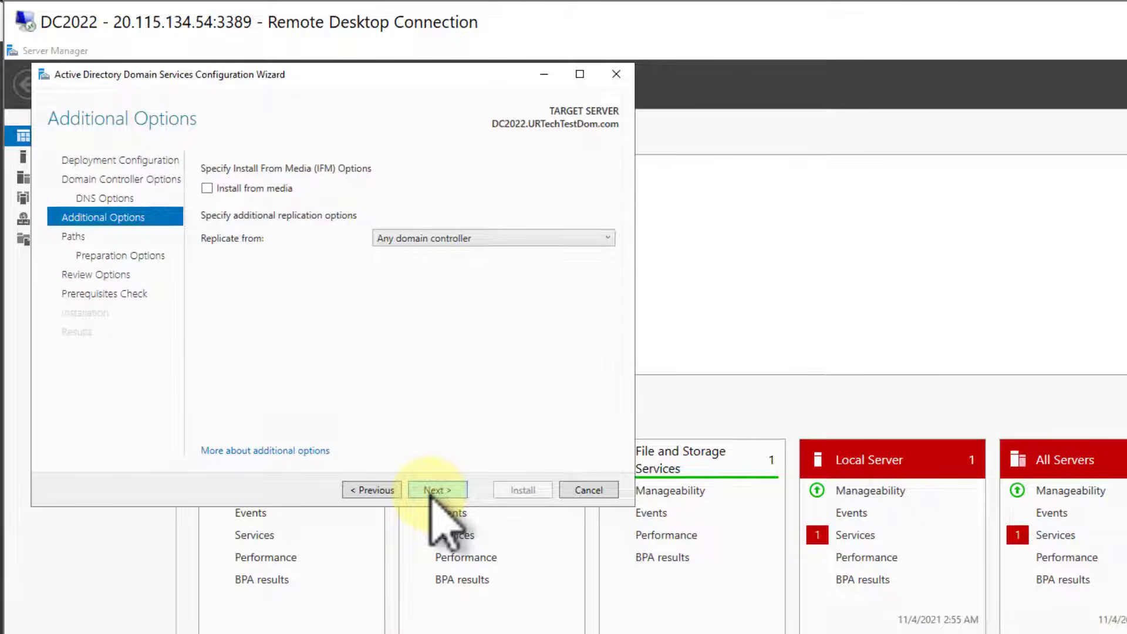
# - Keep replication from any domain controller and the default NTDS and SYSVOL folders, and proceed through the review to the prerequisites check
pyautogui.click(446, 239)
pyautogui.click(445, 241)
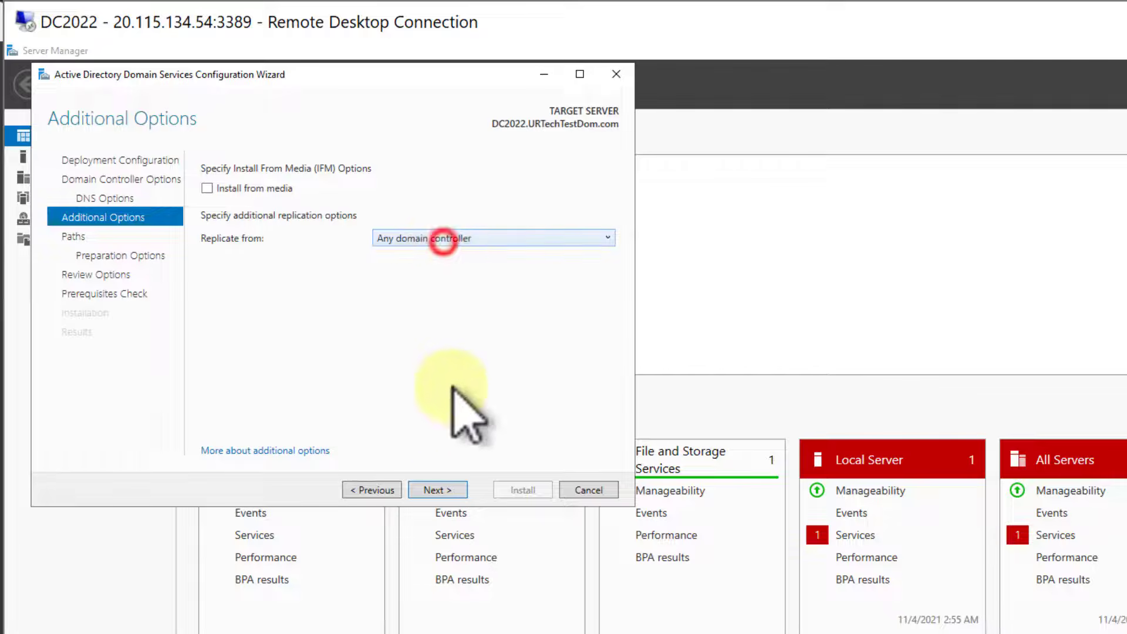
pyautogui.click(438, 490)
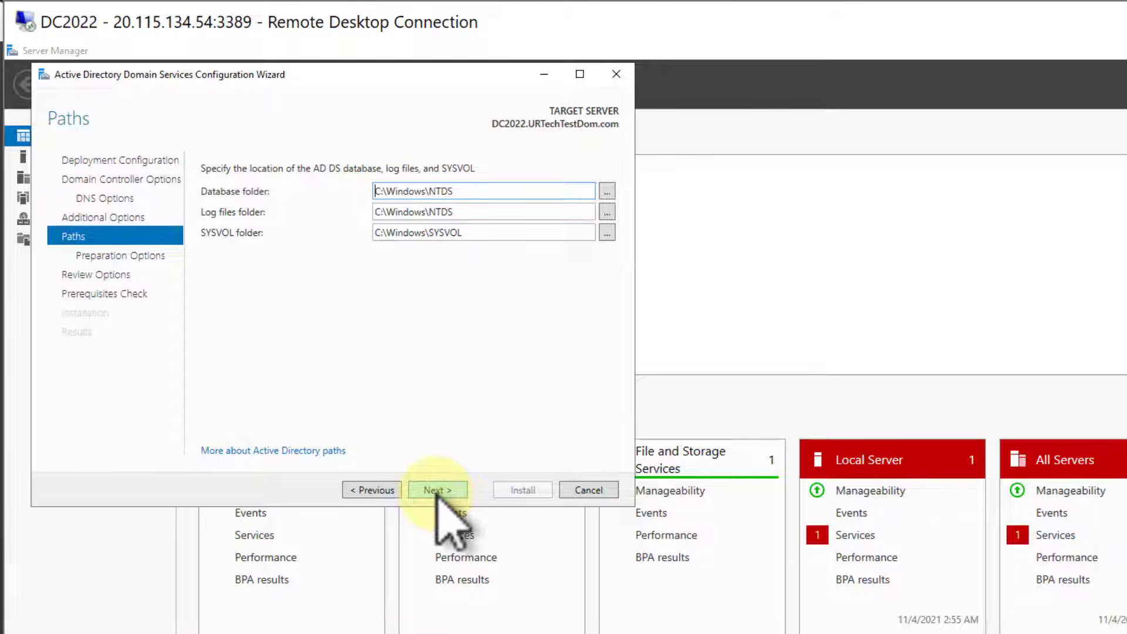
pyautogui.click(435, 491)
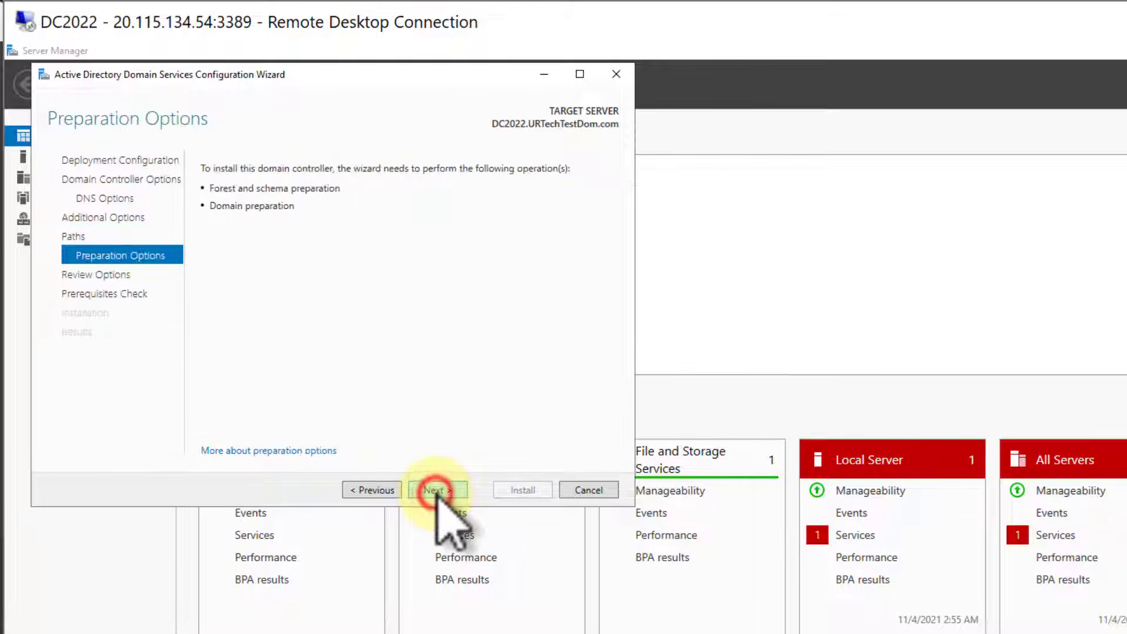
pyautogui.click(435, 491)
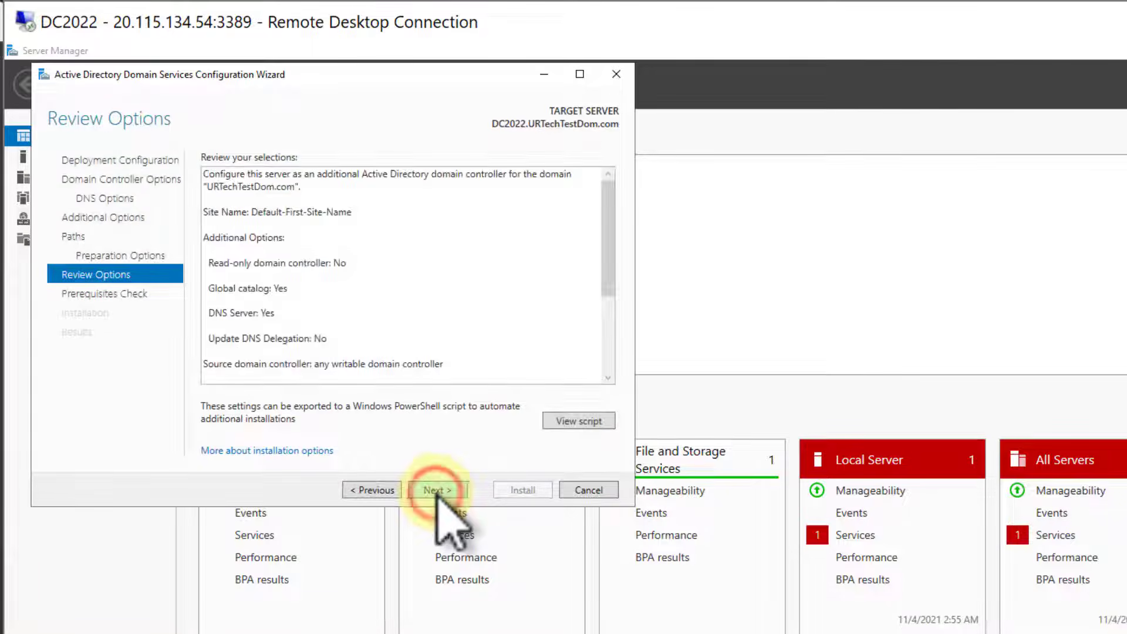
pyautogui.click(435, 491)
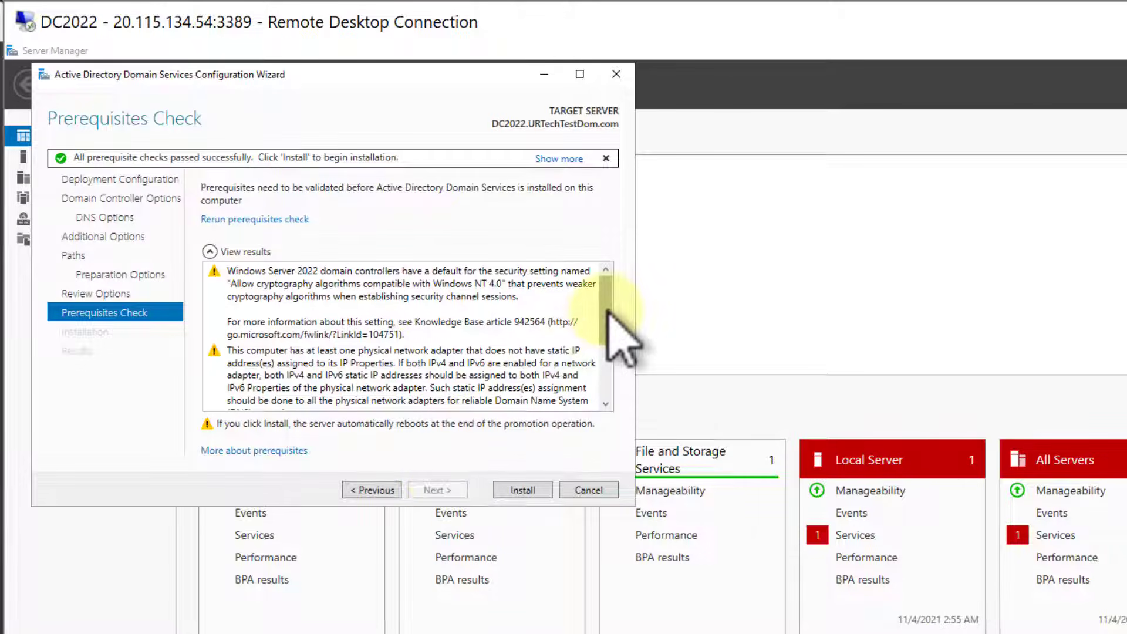
# - Read through the full list of prerequisites check results for the domain controller promotion
pyautogui.moveTo(606, 309); pyautogui.dragTo(590, 342)
pyautogui.click(529, 343)
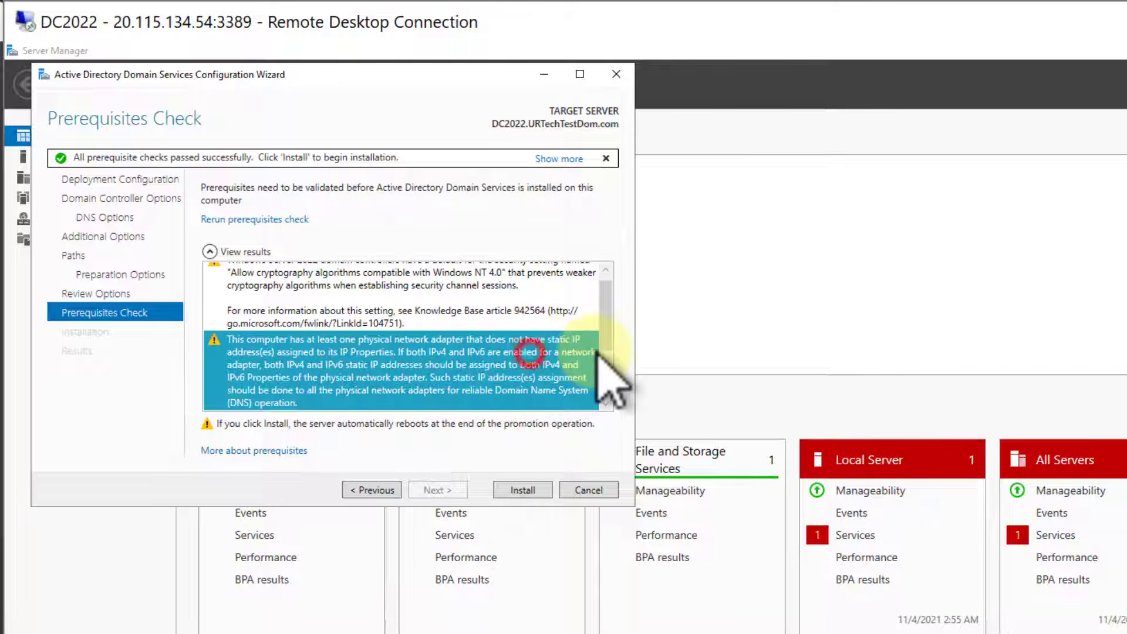
pyautogui.moveTo(605, 300); pyautogui.dragTo(587, 425)
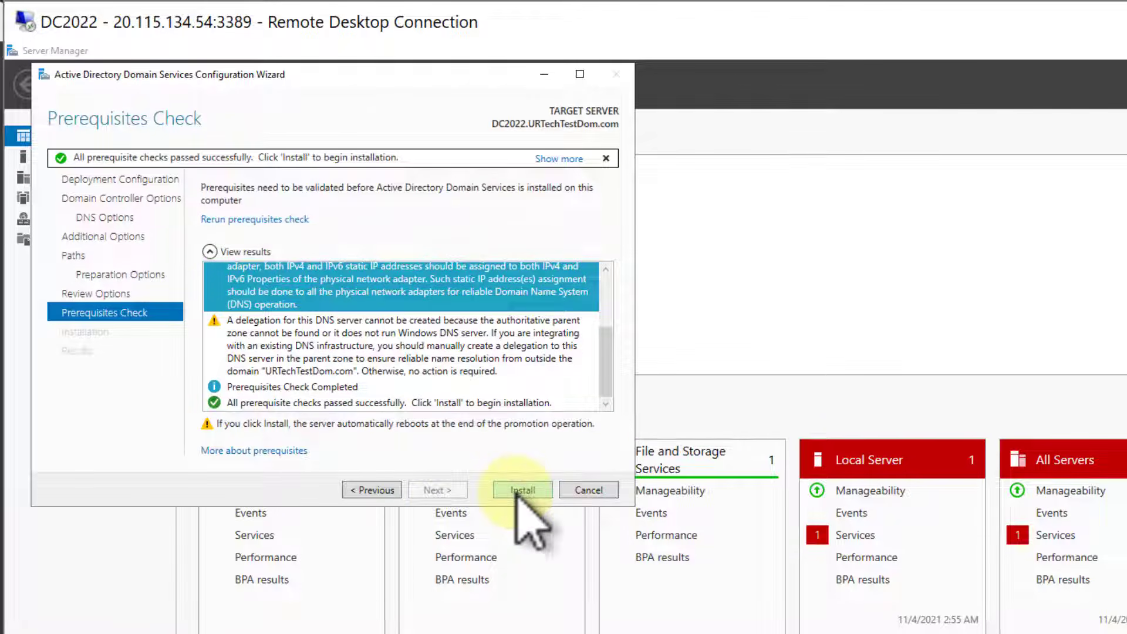
# - Install the domain controller role on DC2022, and refresh the Domain Controllers list in Active Directory Users and Computers on DC2012R1
pyautogui.click(518, 492)
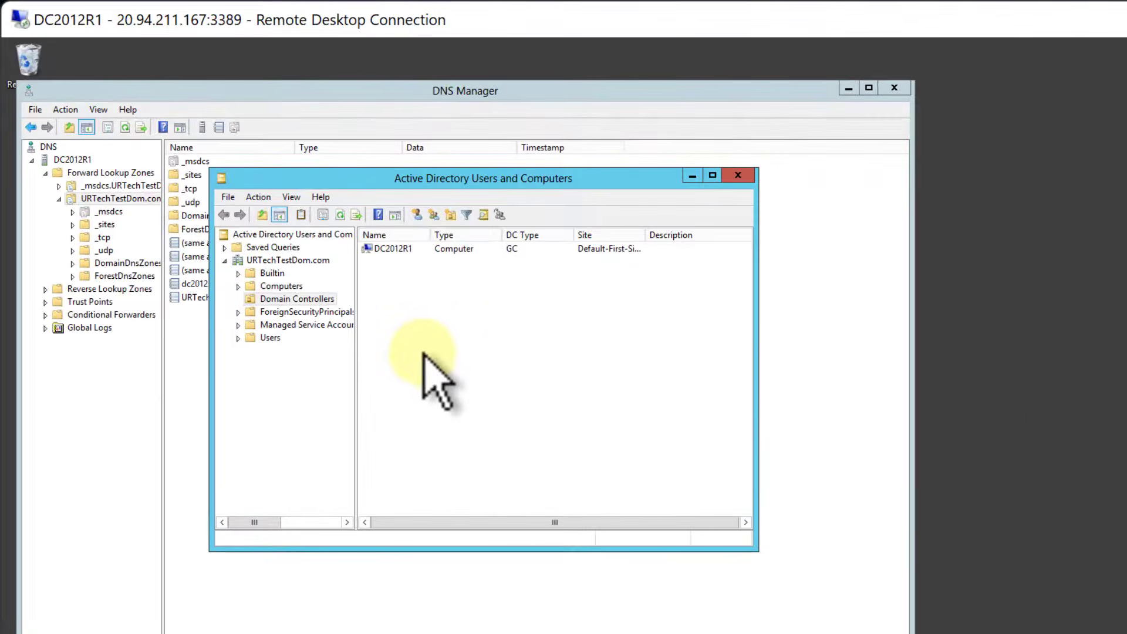
pyautogui.press('F5')
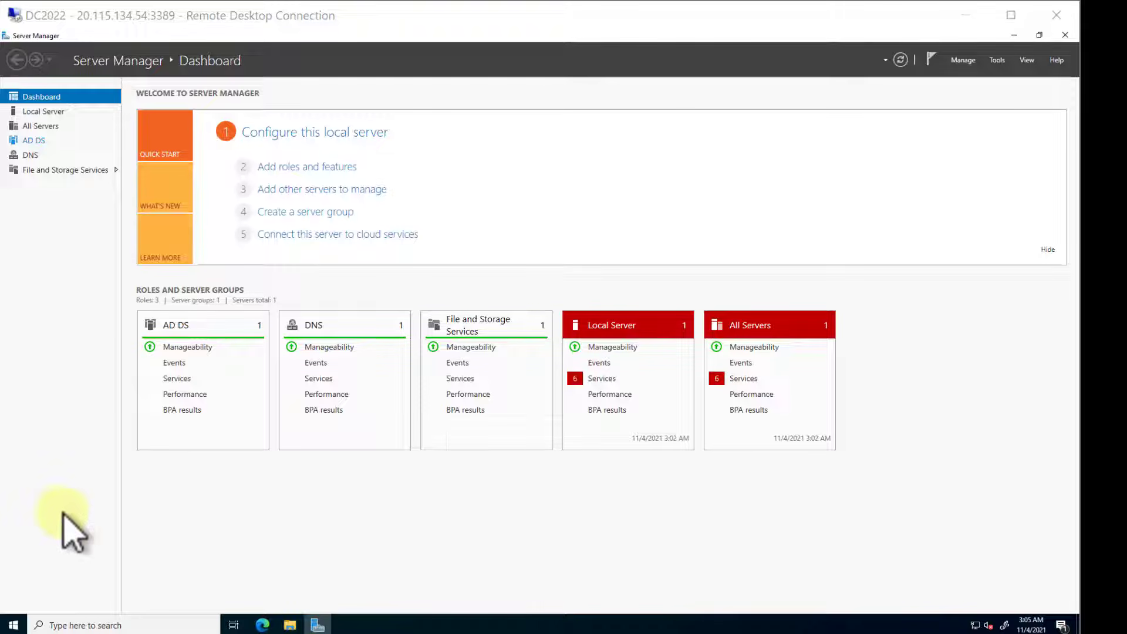
# - On DC2022, open Active Directory Users and Computers and transfer URTechTestDom.com's RID operations master role to DC2022.URTechTestDom.com
pyautogui.click(15, 625)
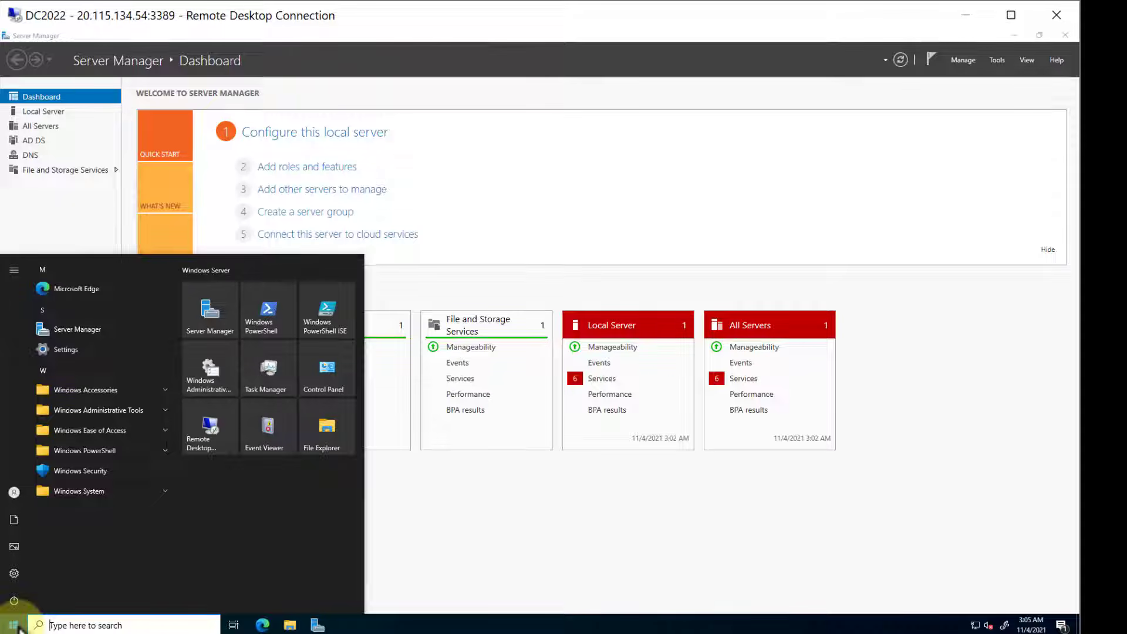
pyautogui.write('acti')
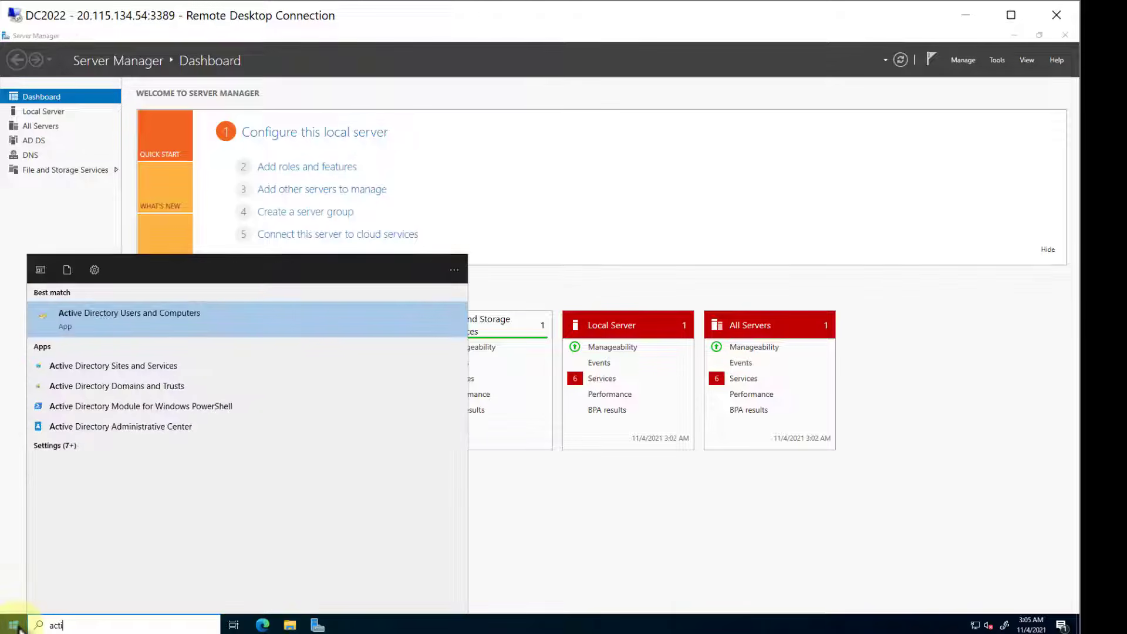
pyautogui.press('Return')
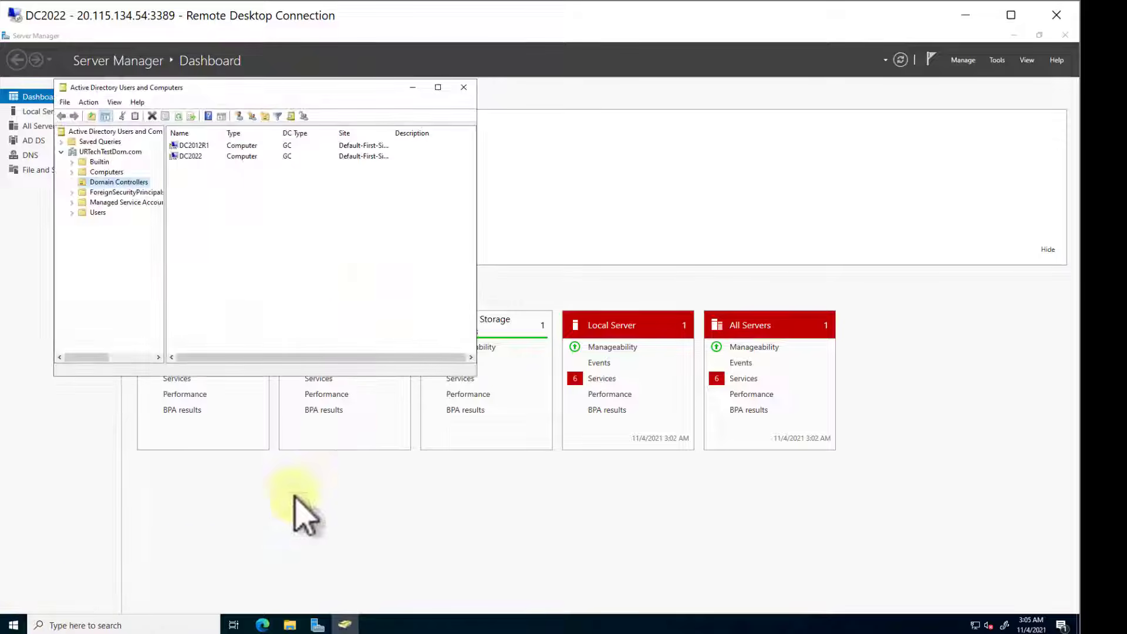
pyautogui.click(62, 152)
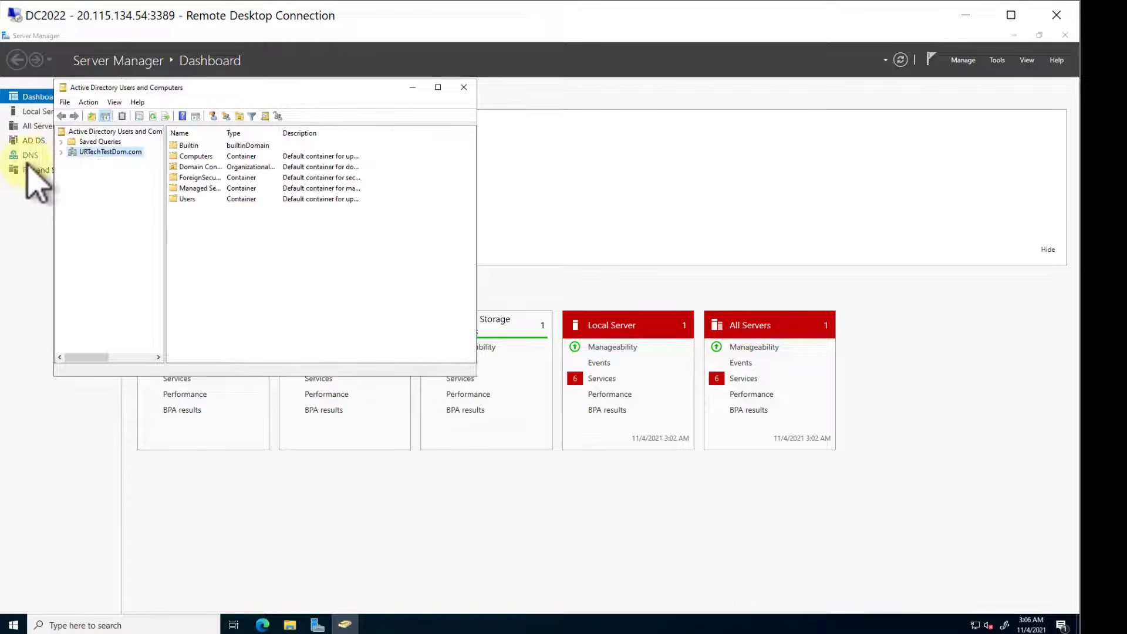
pyautogui.rightClick(92, 155)
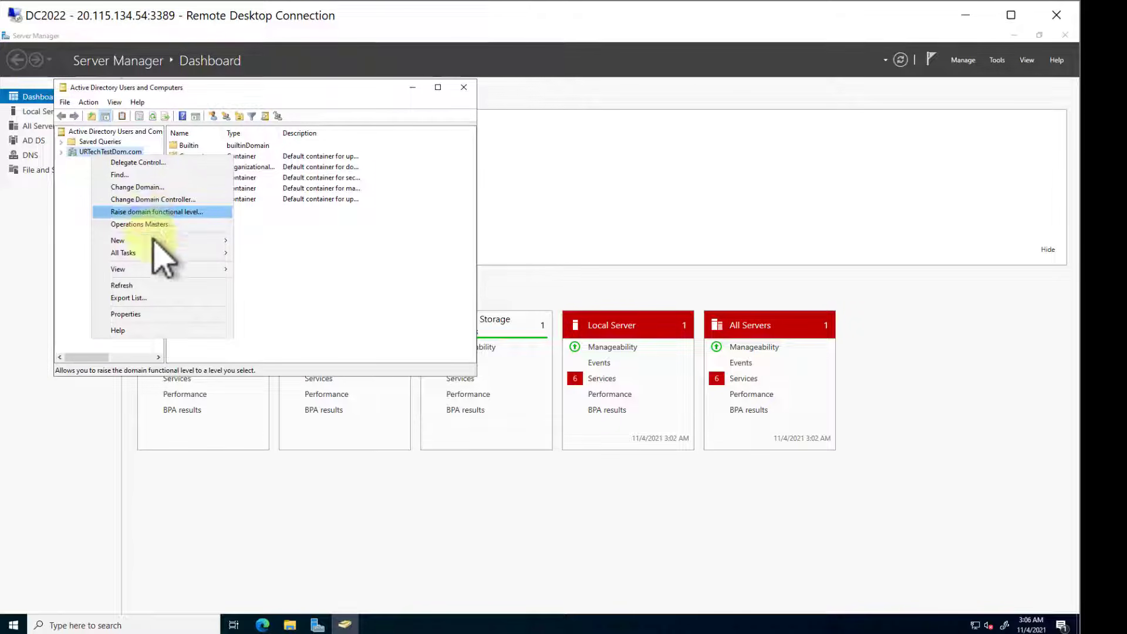
pyautogui.click(160, 225)
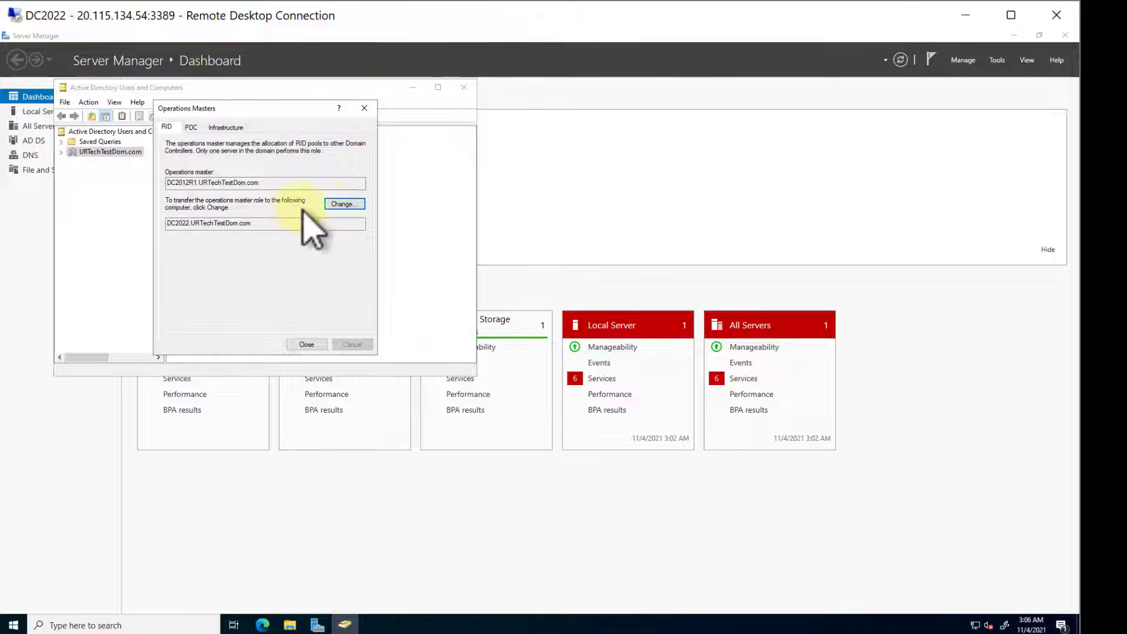
pyautogui.click(339, 204)
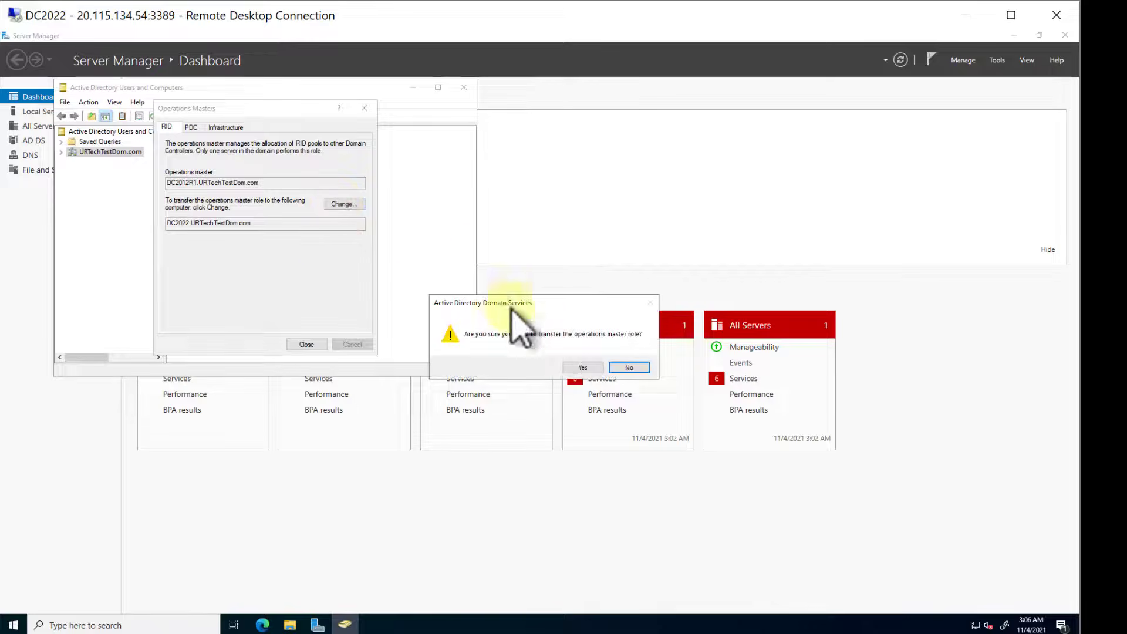
pyautogui.click(585, 368)
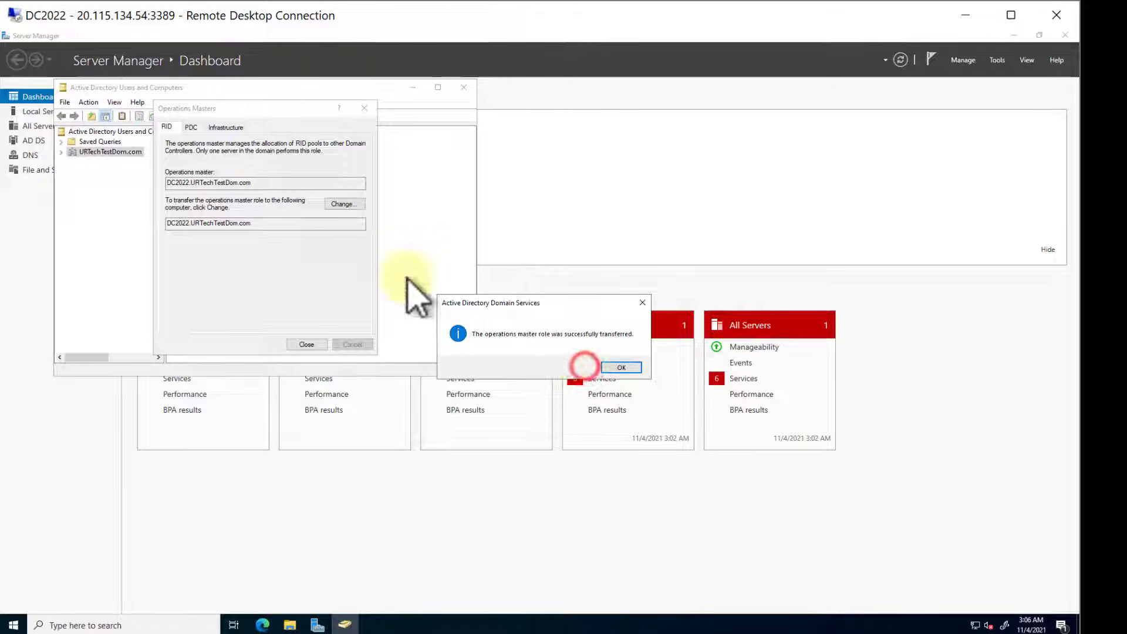
pyautogui.click(614, 367)
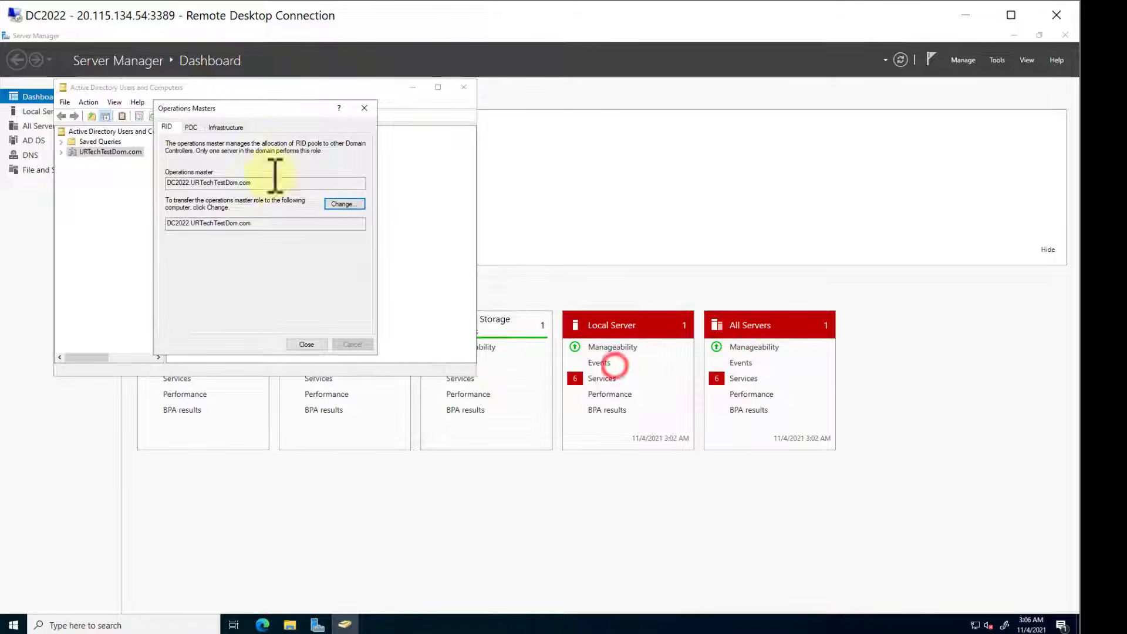
# - Transfer the PDC operations master role to DC2022.URTechTestDom.com and acknowledge the transfer
pyautogui.click(191, 127)
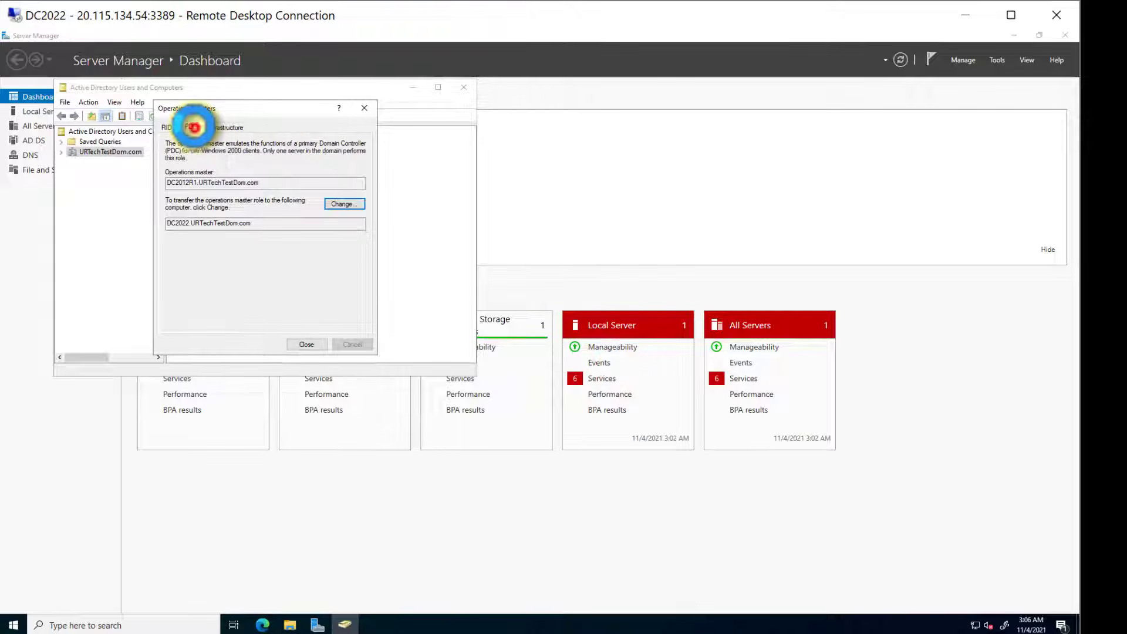
pyautogui.click(343, 204)
pyautogui.click(582, 367)
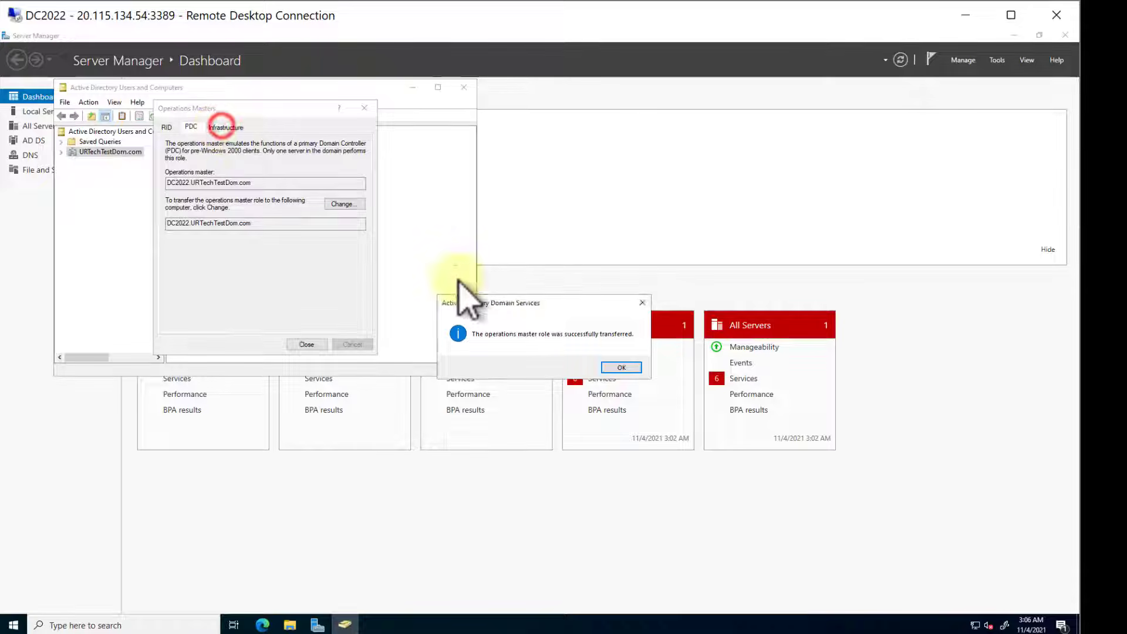
pyautogui.click(620, 369)
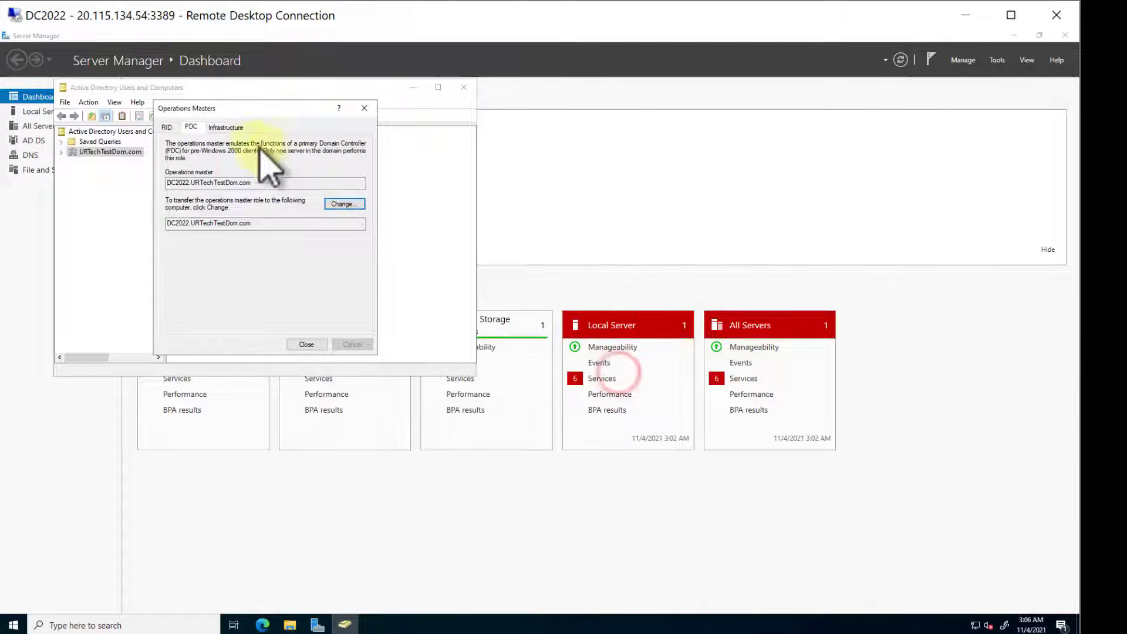
# - Transfer the Infrastructure operations master role to DC2022.URTechTestDom.com and close the Operations Masters dialog
pyautogui.click(231, 126)
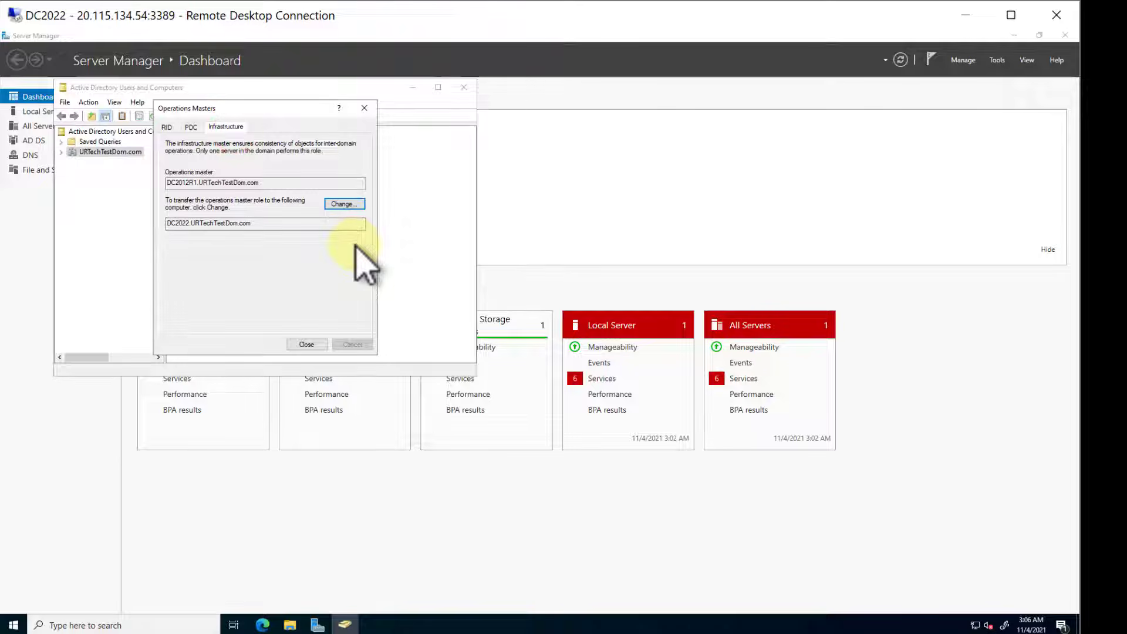
pyautogui.click(344, 205)
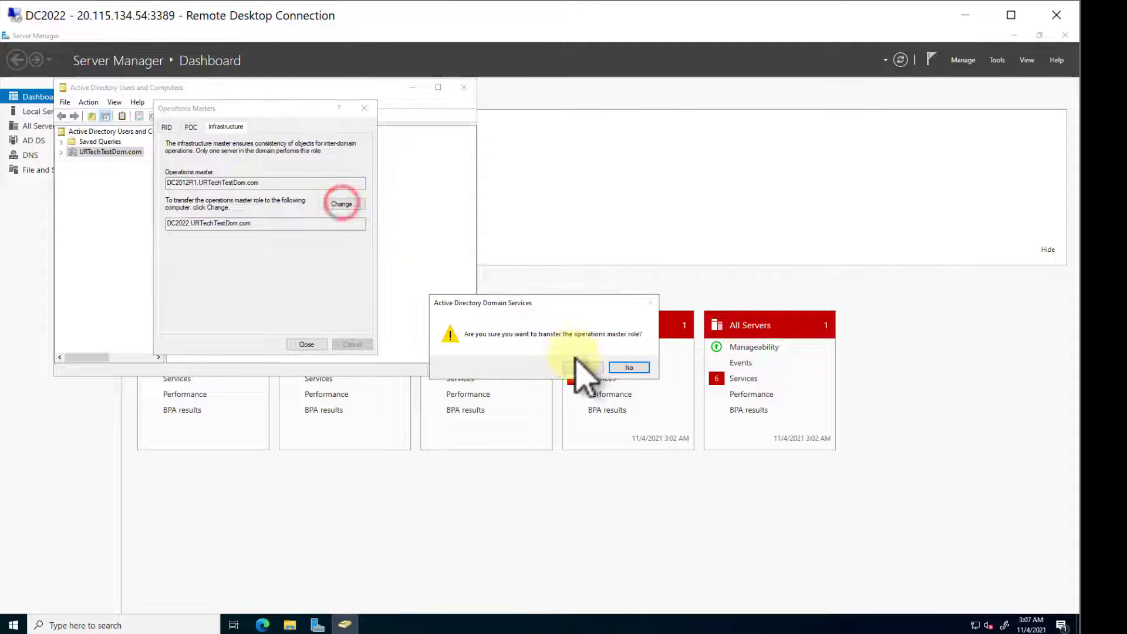
pyautogui.click(583, 369)
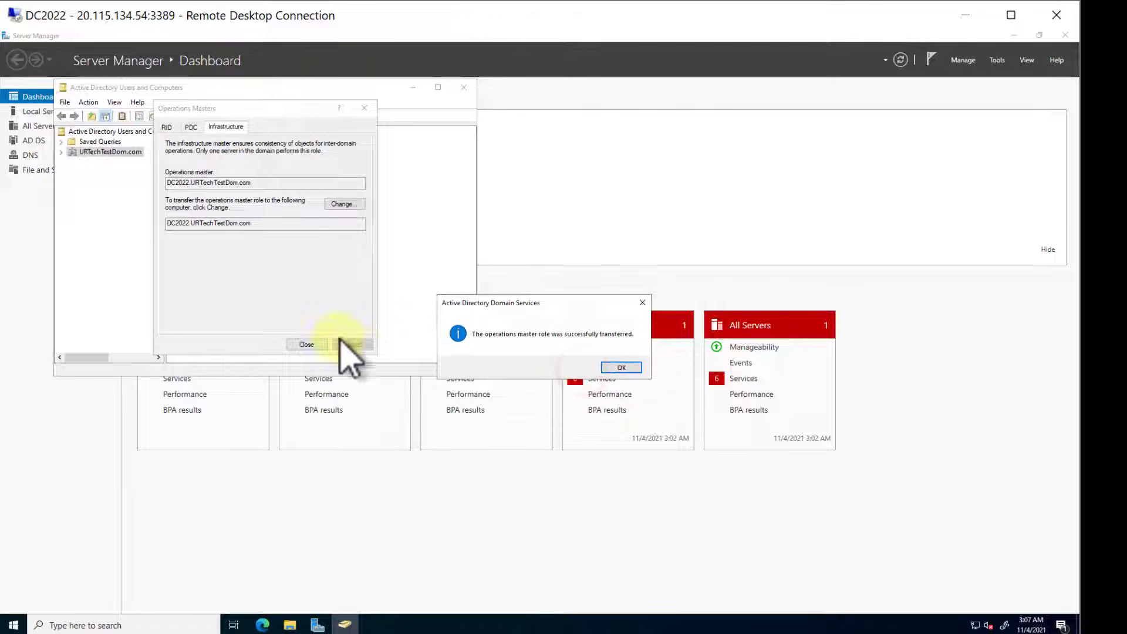
pyautogui.click(624, 367)
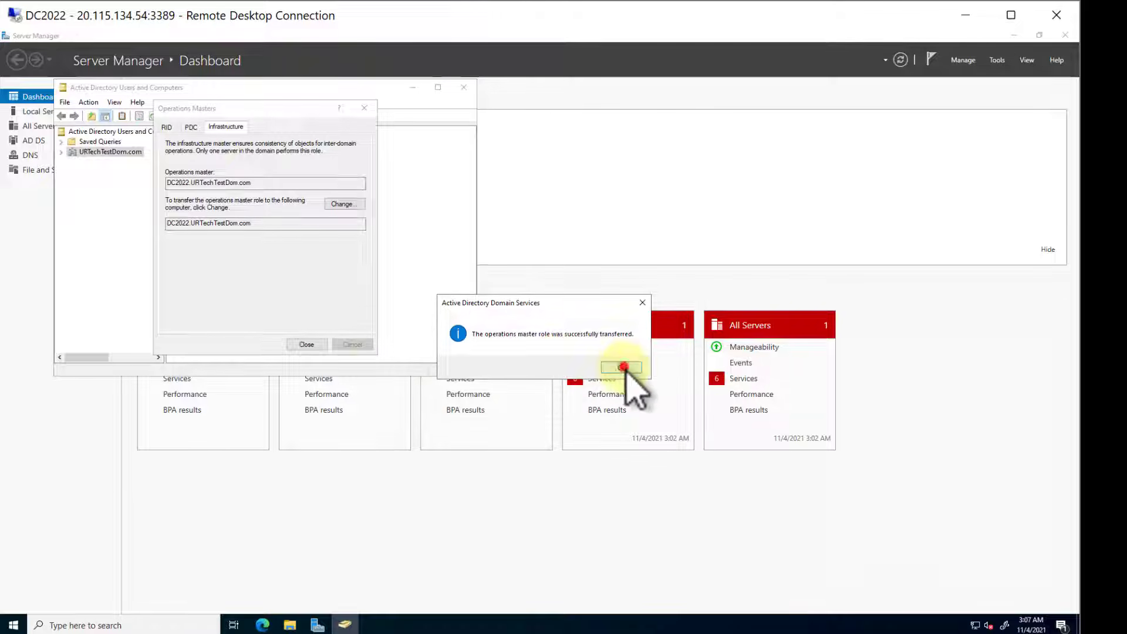
pyautogui.click(310, 345)
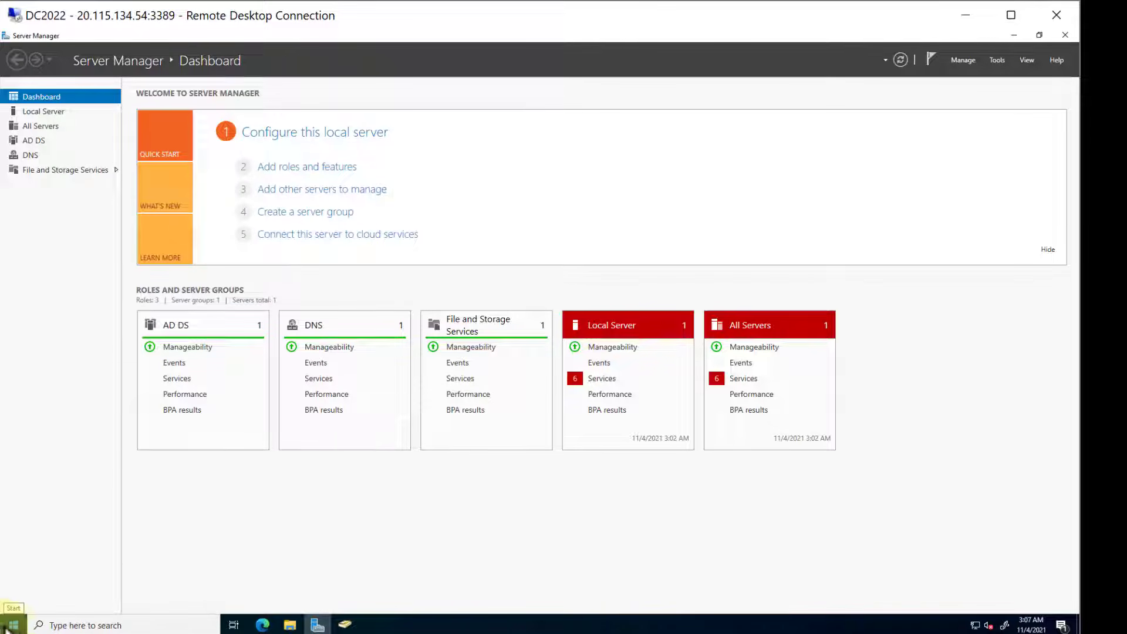
# - Open an elevated Windows PowerShell on DC2022 and run "netdom query fsmo" to check the role holders
pyautogui.rightClick(13, 626)
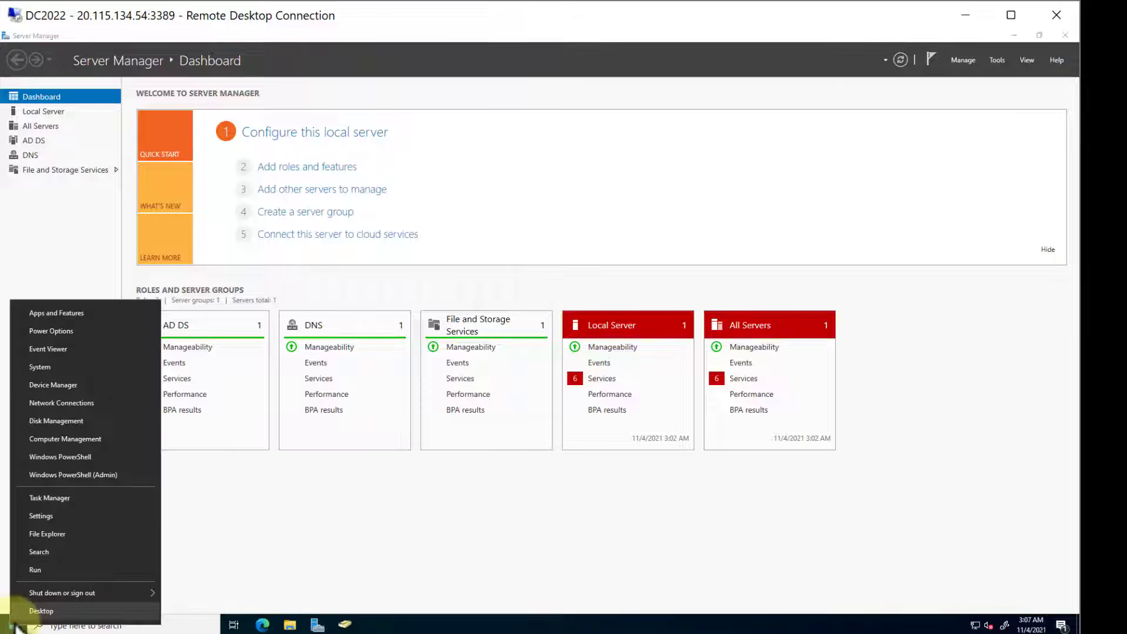
pyautogui.click(87, 473)
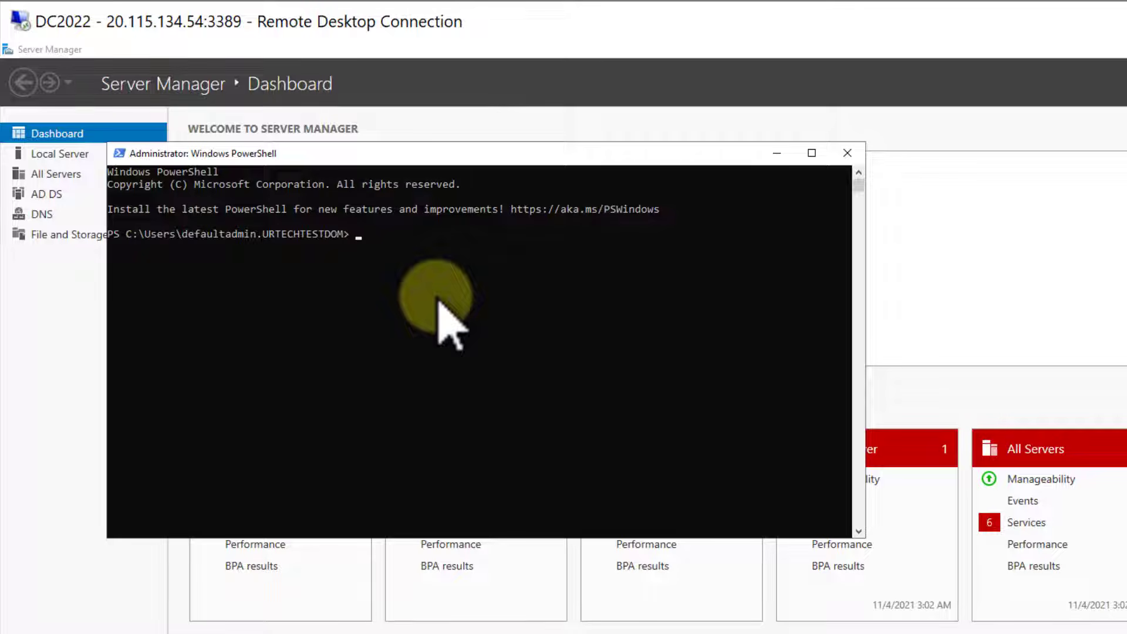
pyautogui.click(520, 306)
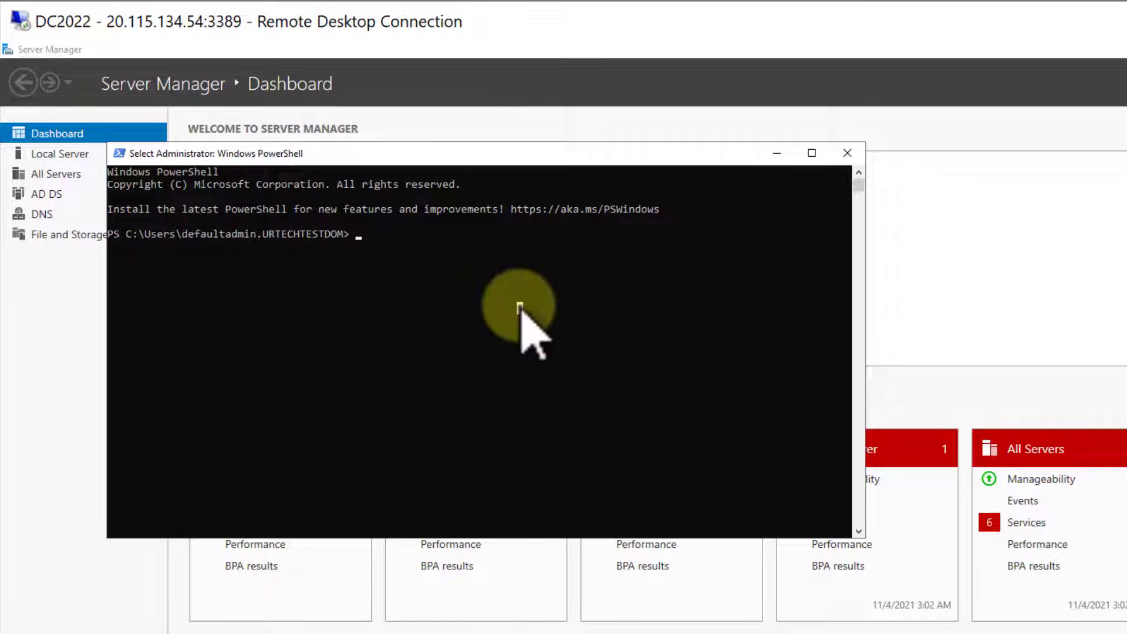
pyautogui.write('net')
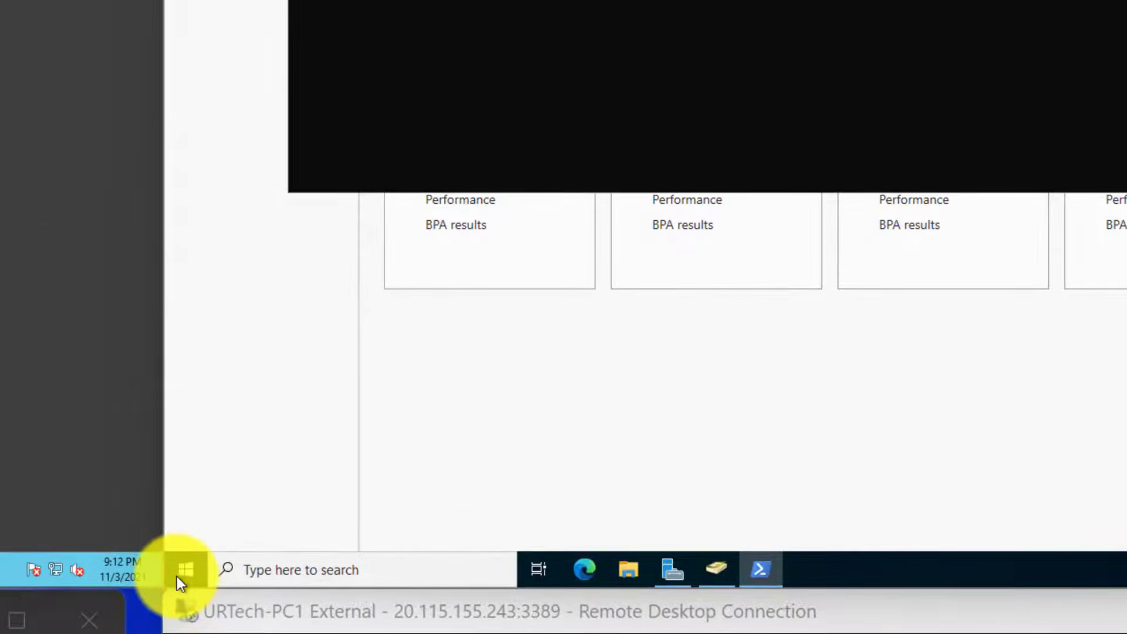
# - Open Active Directory Domains and Trusts and transfer the domain naming operations master role to DC2022.URTechTestDom.com
pyautogui.click(177, 575)
pyautogui.write('domain')
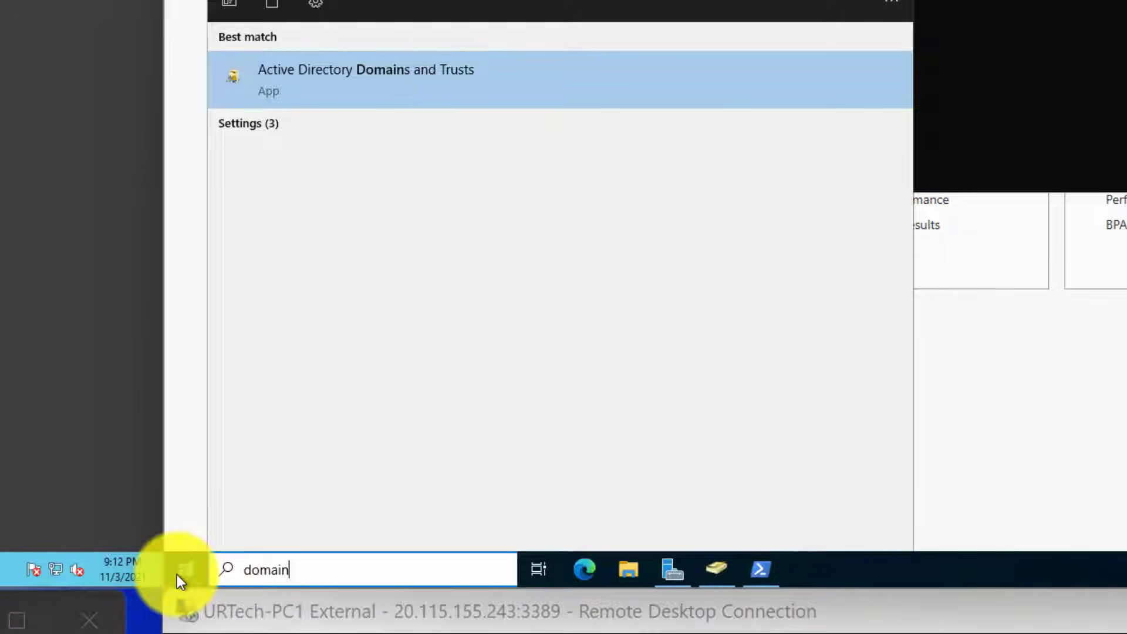
pyautogui.press('Return')
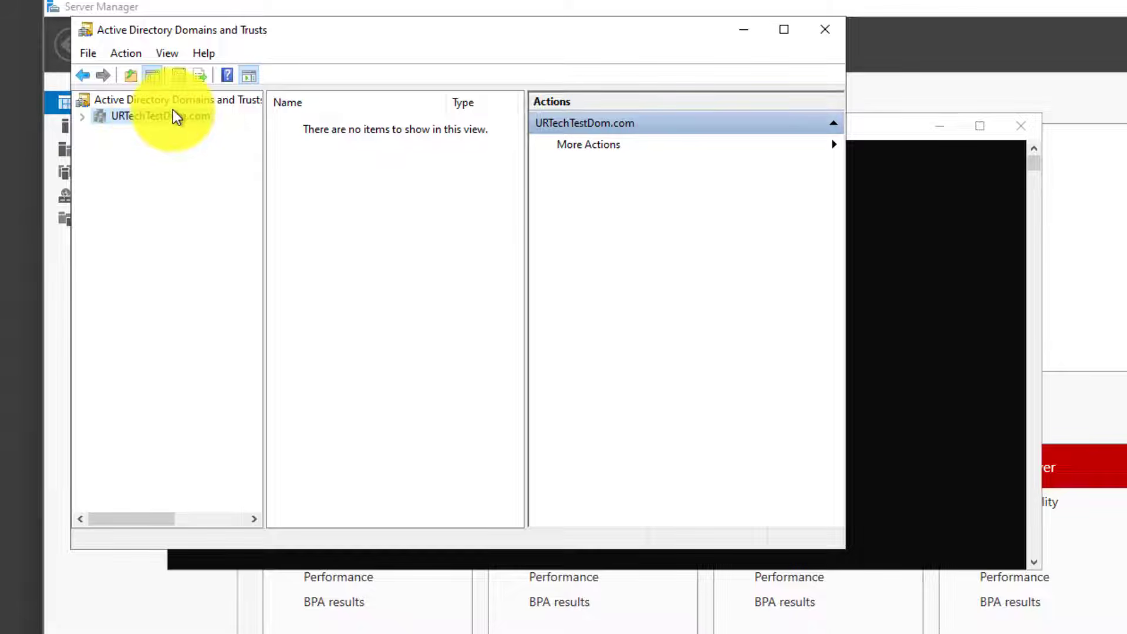
pyautogui.click(173, 101)
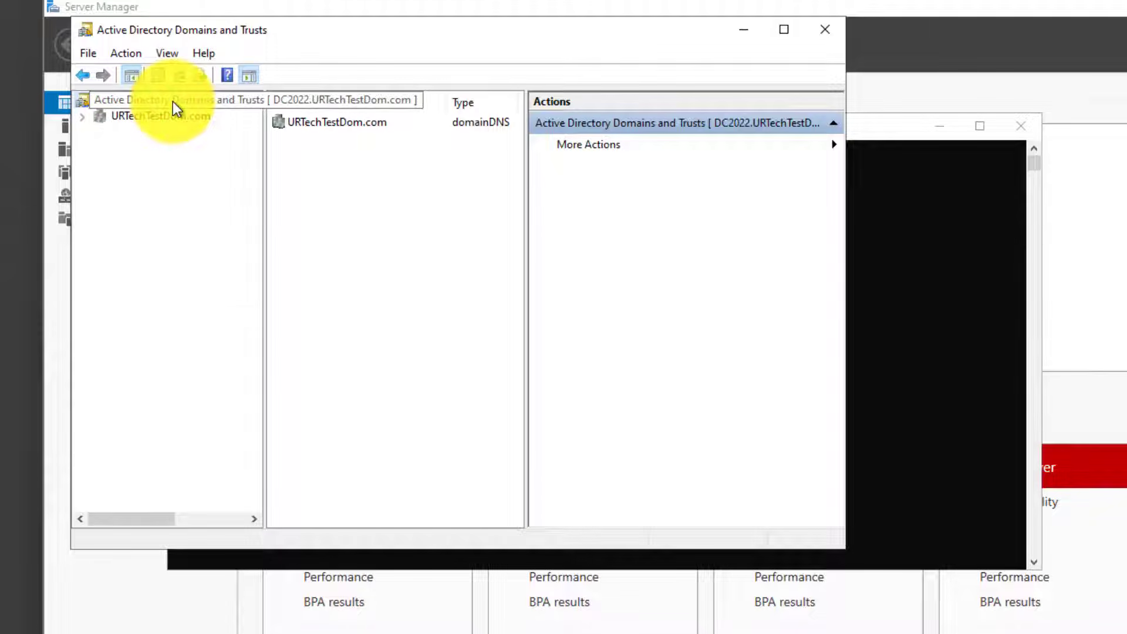
pyautogui.rightClick(173, 101)
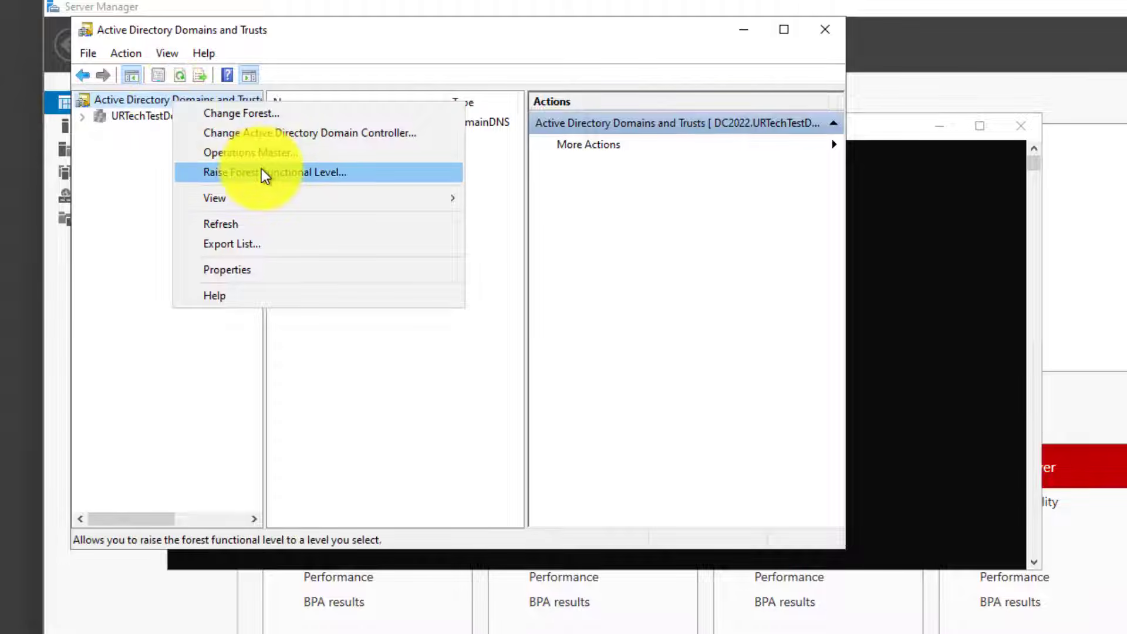
pyautogui.click(252, 153)
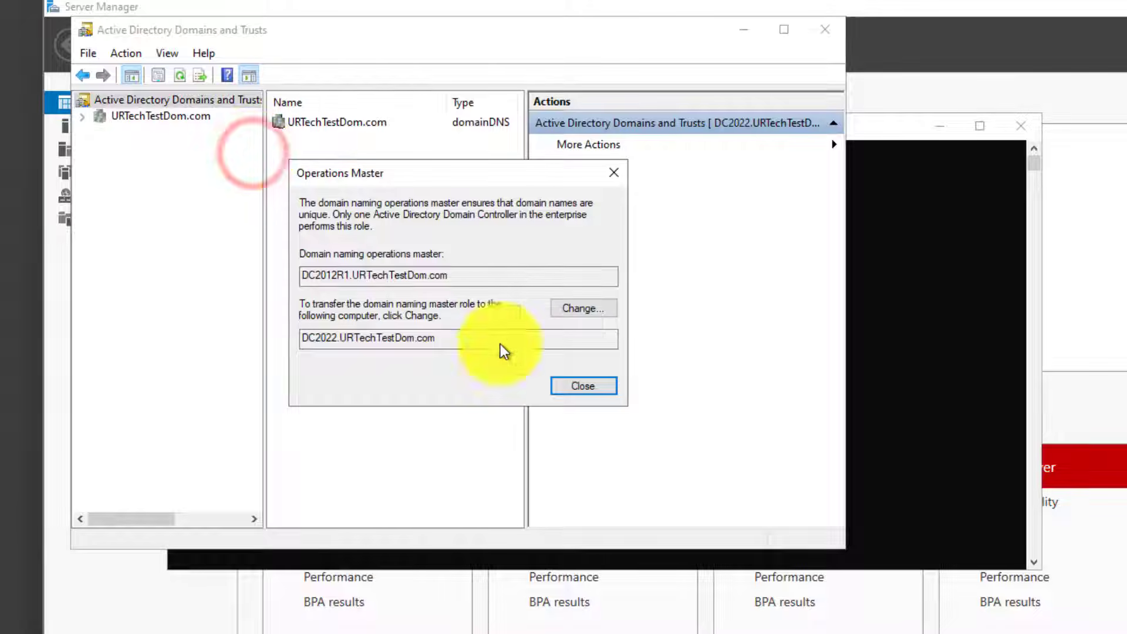
pyautogui.click(598, 308)
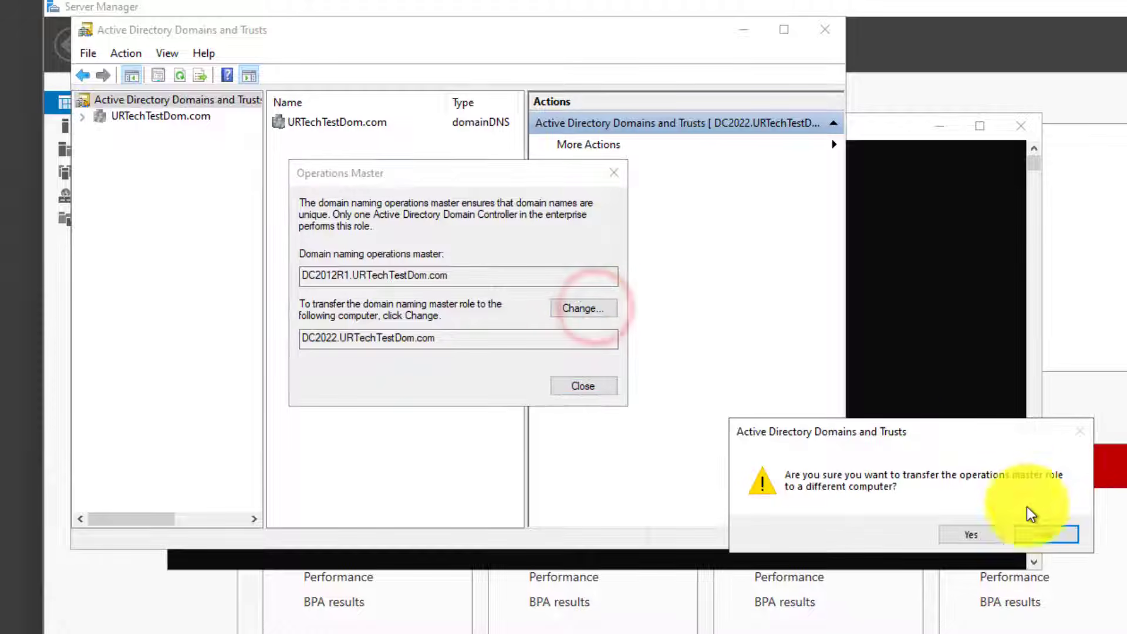
pyautogui.click(995, 538)
pyautogui.click(1032, 542)
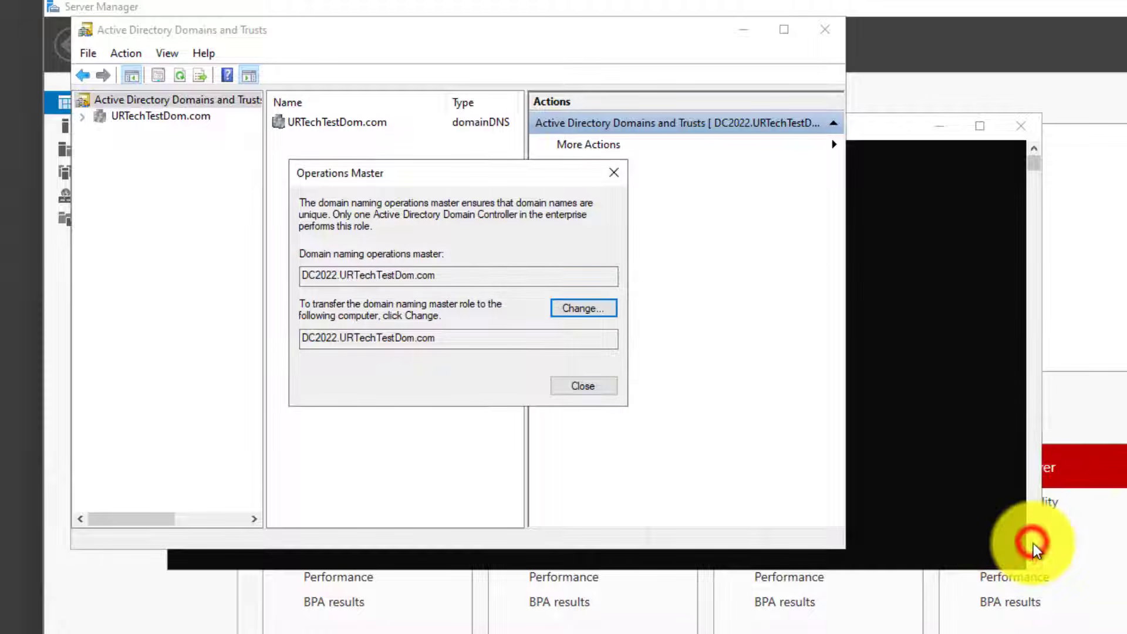
# - Rerun "netdom query fsmo" in PowerShell to recheck the holders of the operations master roles
pyautogui.click(959, 445)
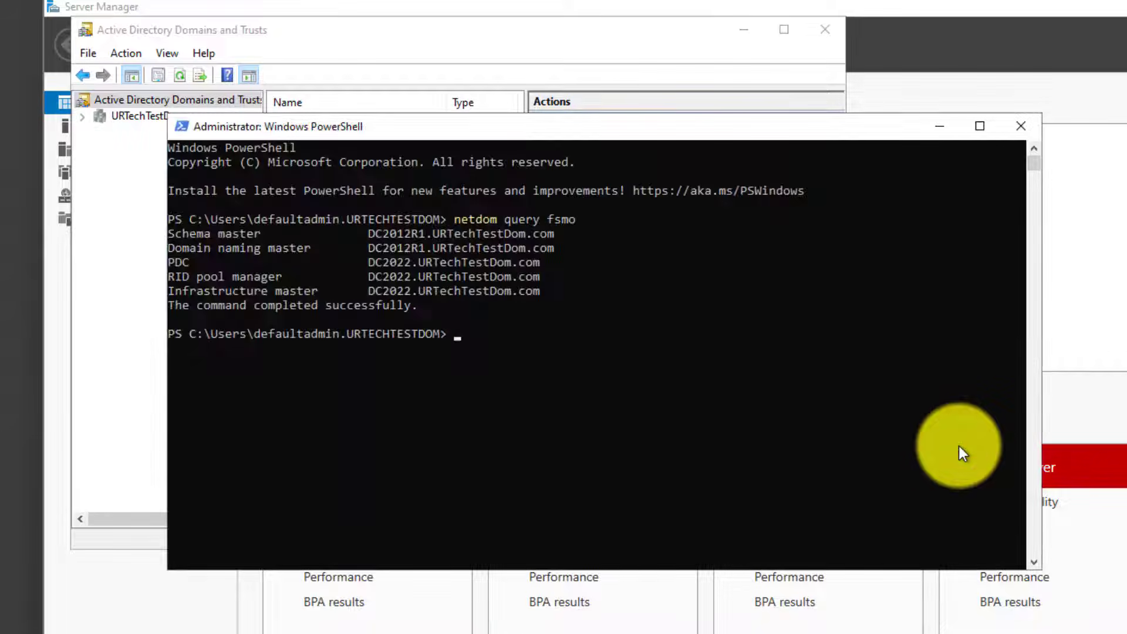
pyautogui.press('Up')
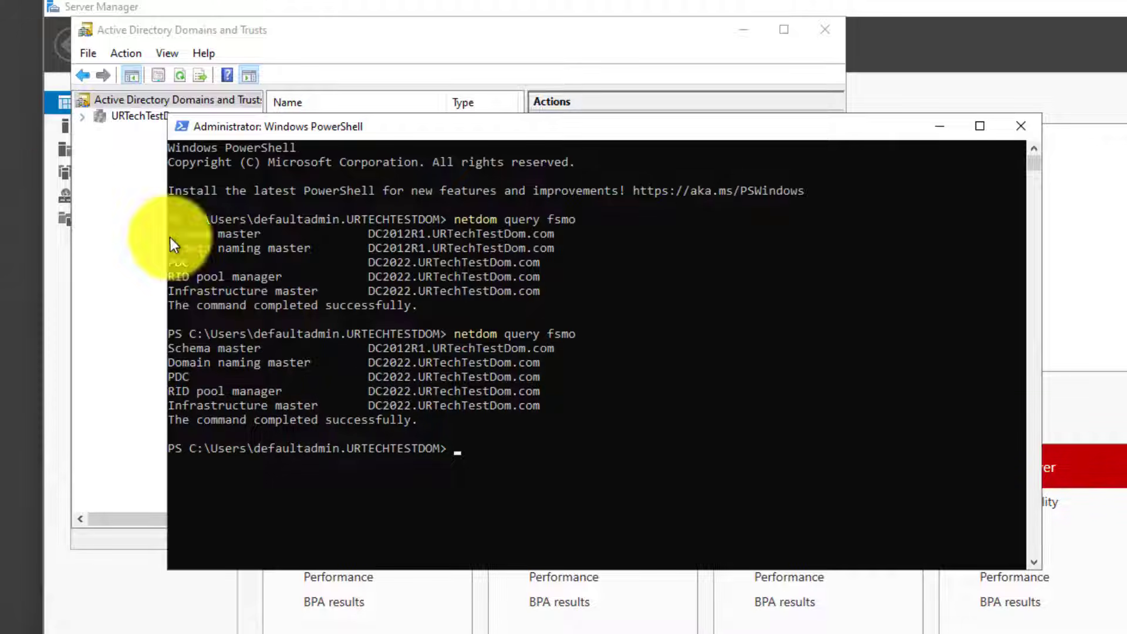
# - Register the Active Directory Schema snap-in library by running "regsvr32 schmmgmt.dll" in PowerShell, and acknowledge the registration
pyautogui.rightClick(480, 454)
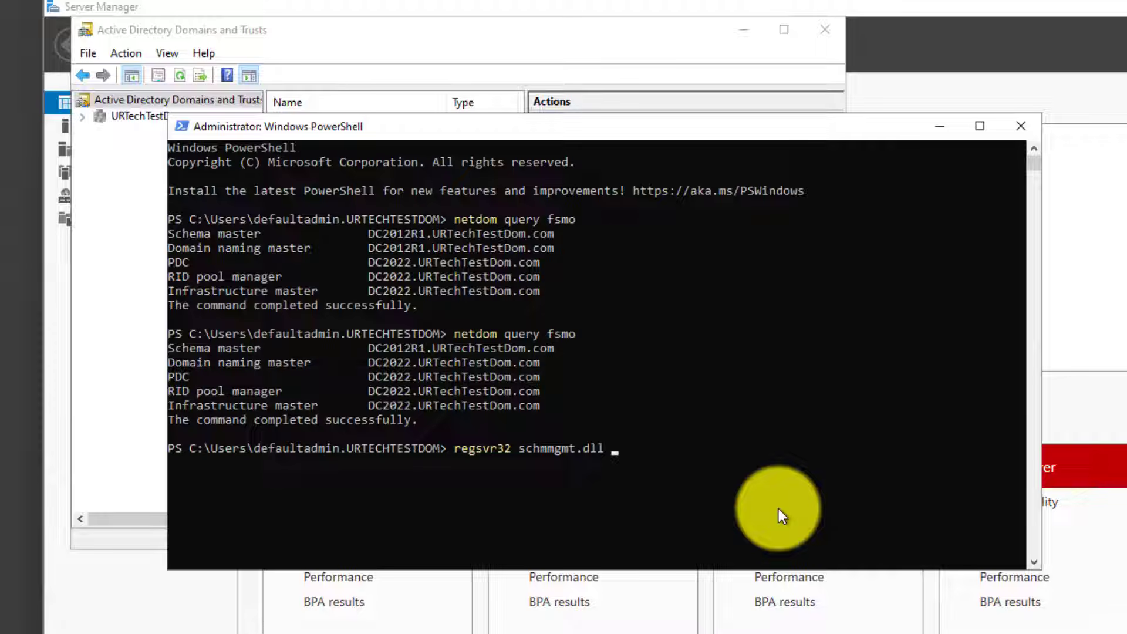
pyautogui.press('Return')
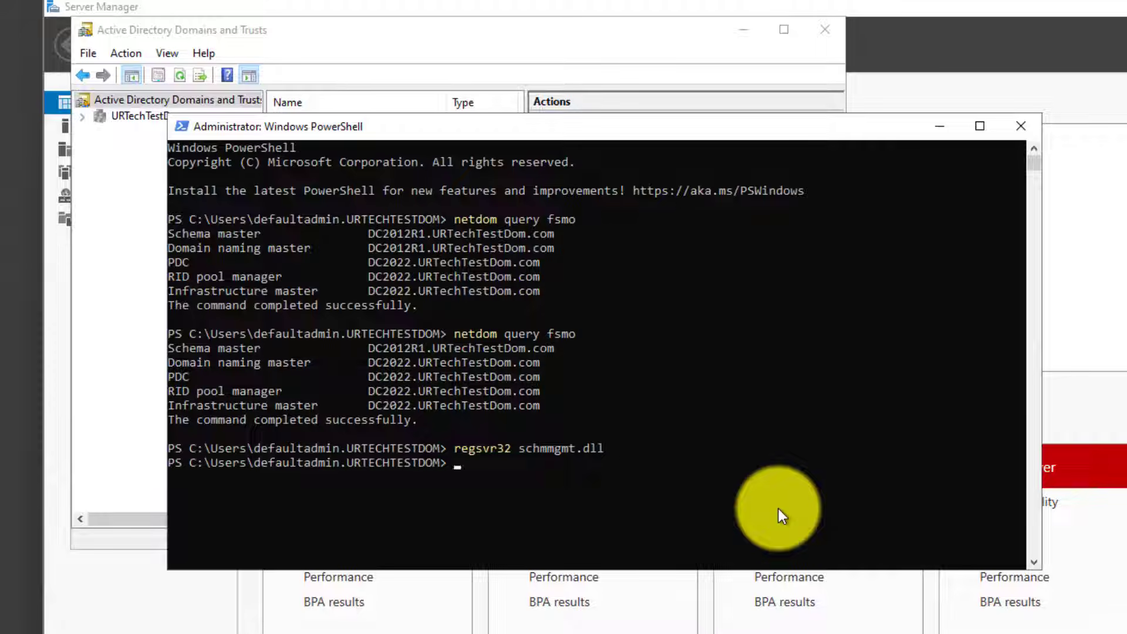
pyautogui.click(1018, 534)
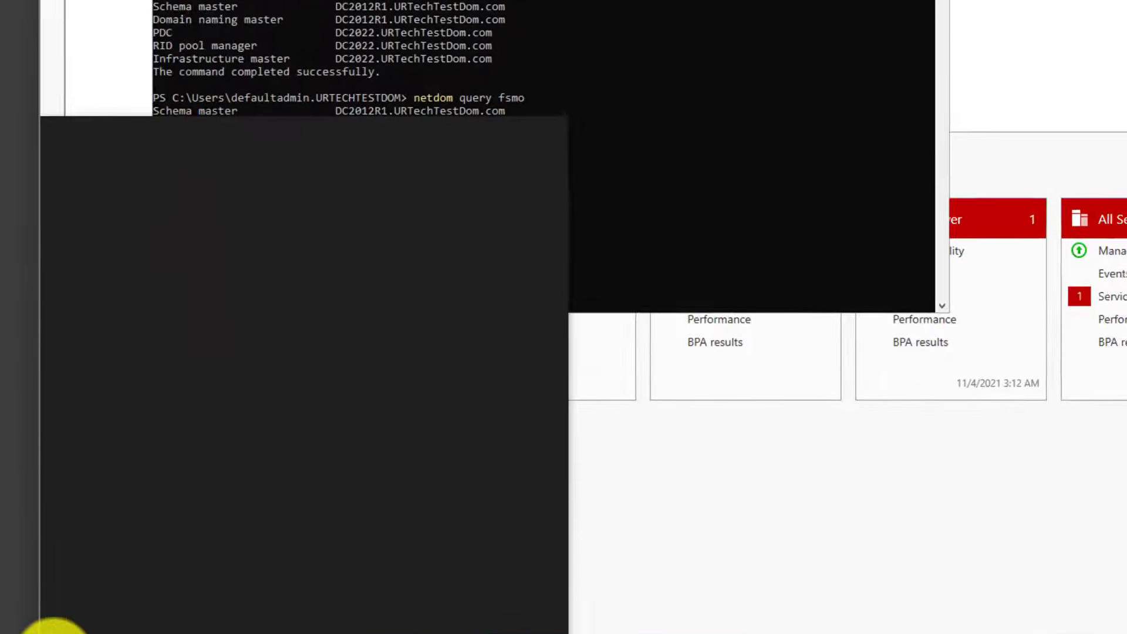
# - Open an empty MMC console on DC2022 and add the Active Directory Schema snap-in to it
pyautogui.click(54, 570)
pyautogui.write('mmc')
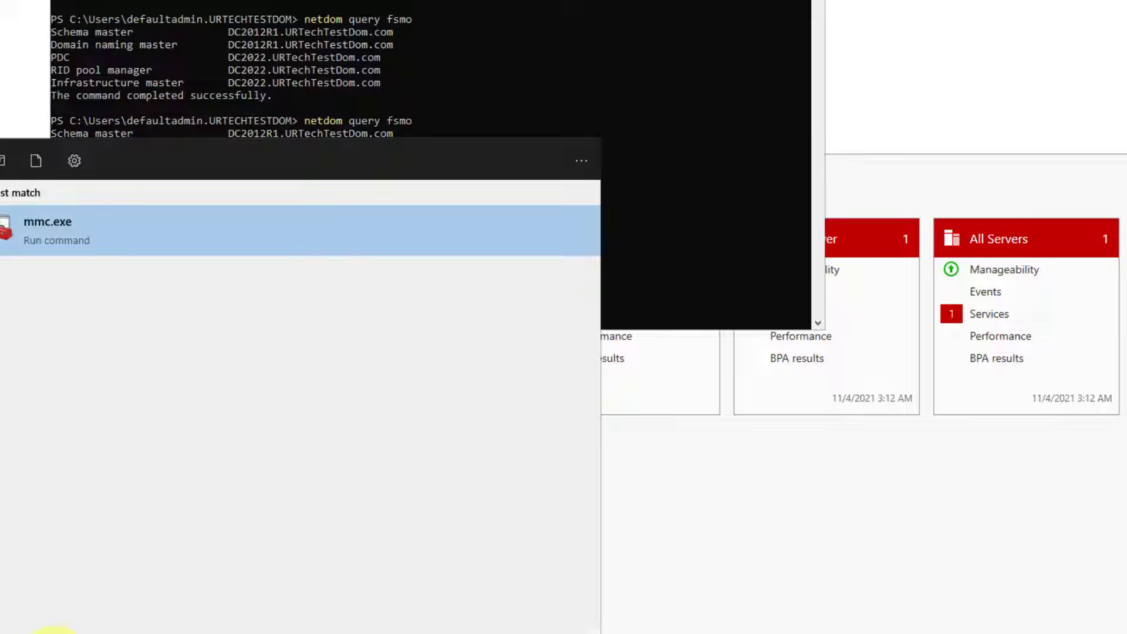
pyautogui.press('Return')
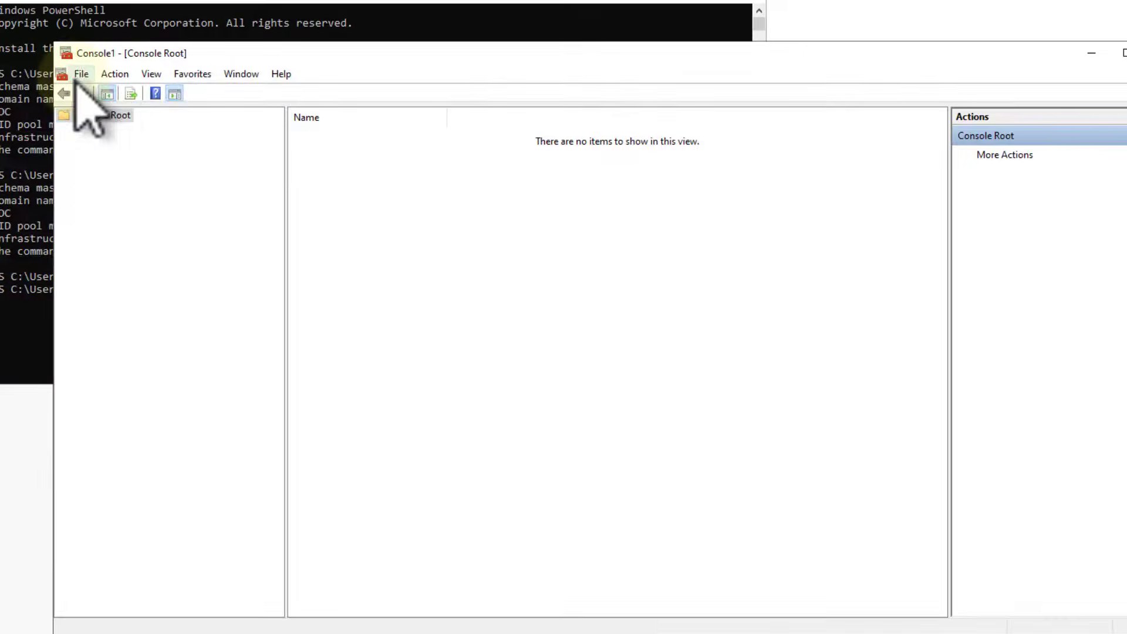
pyautogui.click(78, 74)
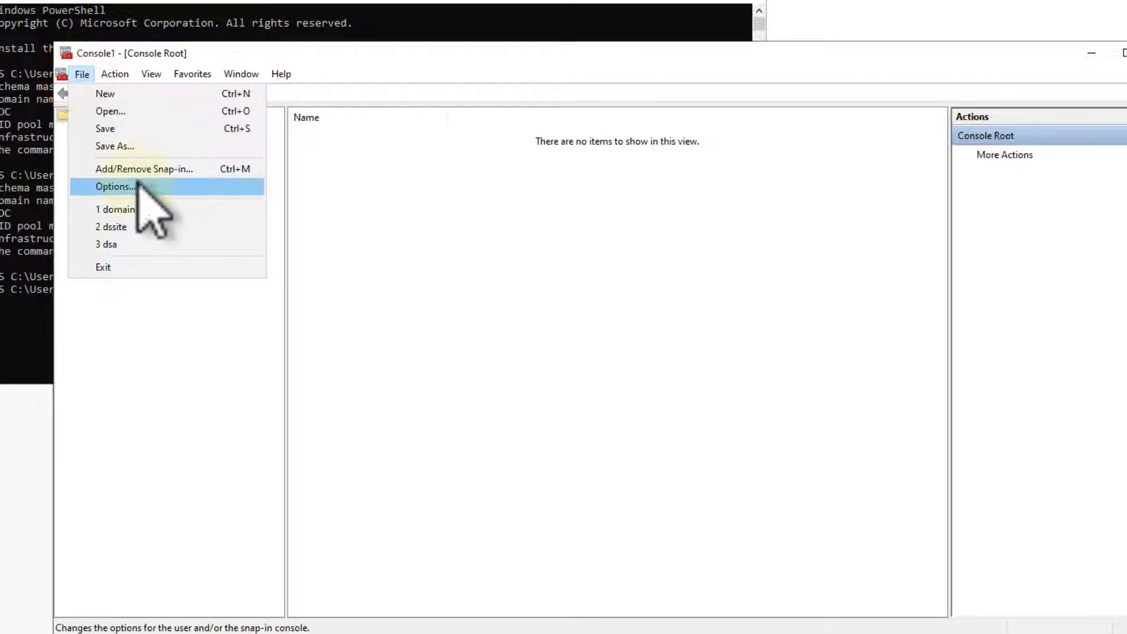
pyautogui.click(139, 173)
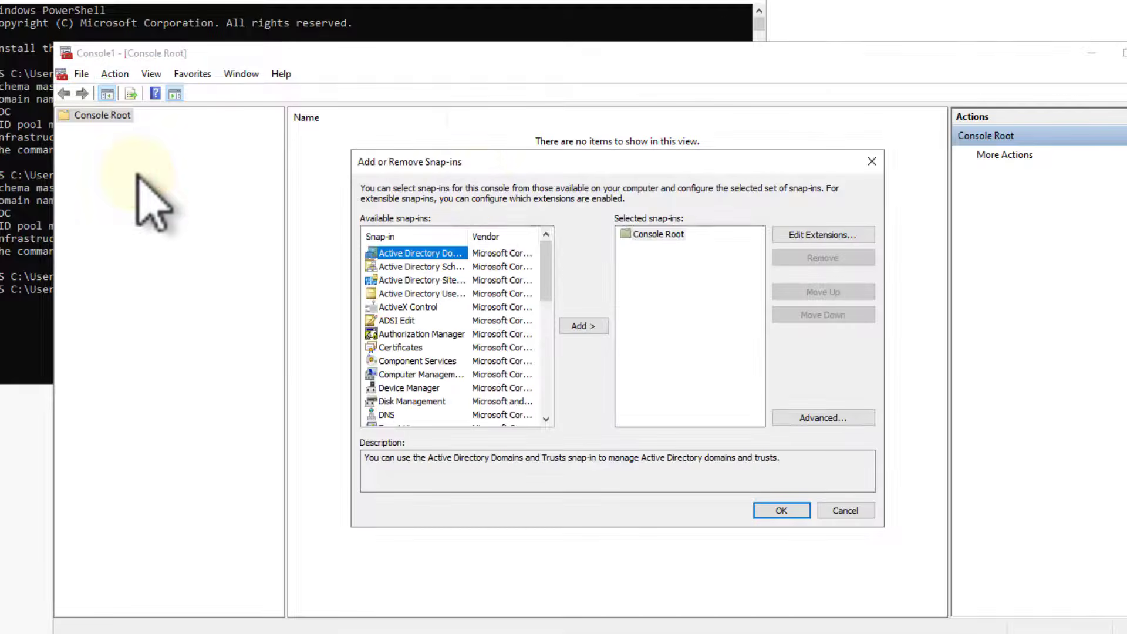
pyautogui.doubleClick(435, 266)
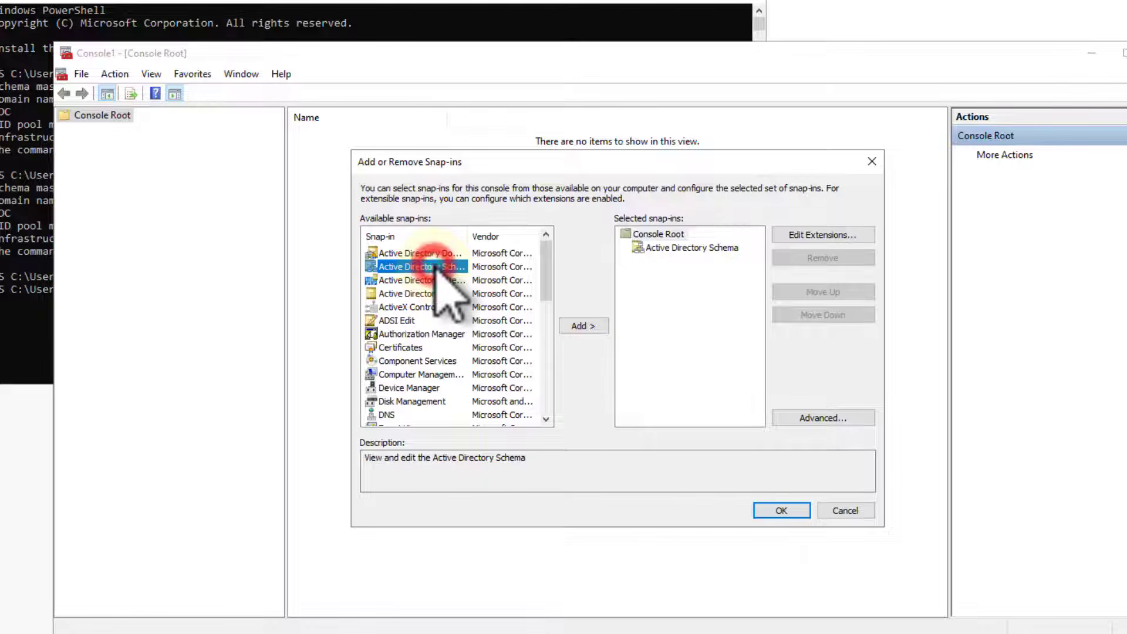
pyautogui.click(781, 510)
# - Change the Active Directory Schema snap-in's directory server to DC2022.URTechTestDom.com and acknowledge the notice
pyautogui.click(117, 130)
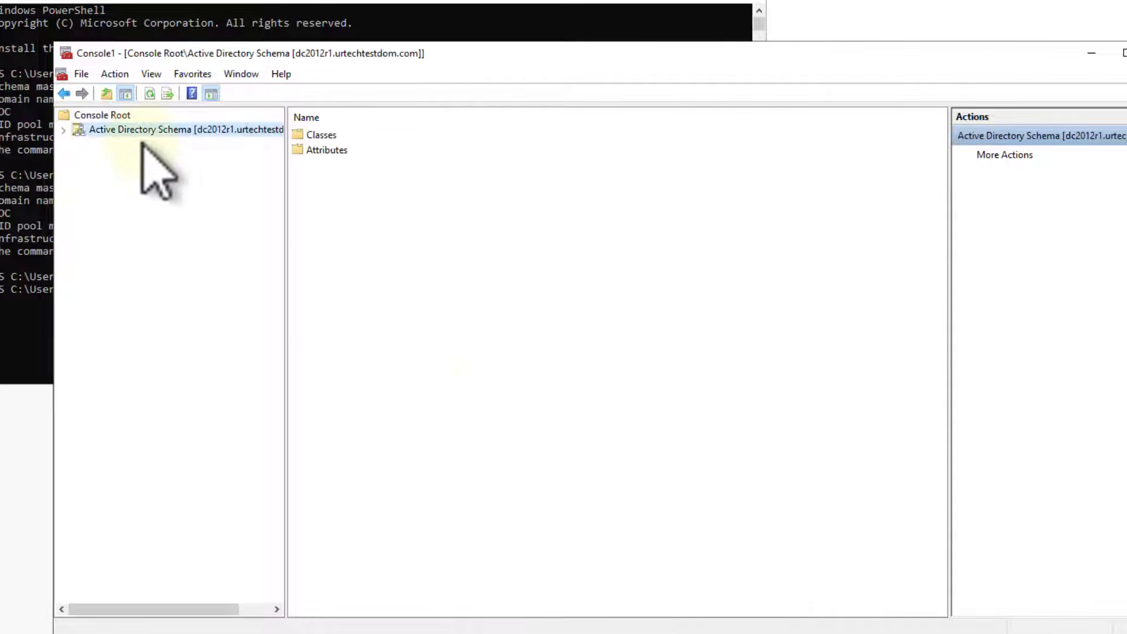
pyautogui.rightClick(141, 130)
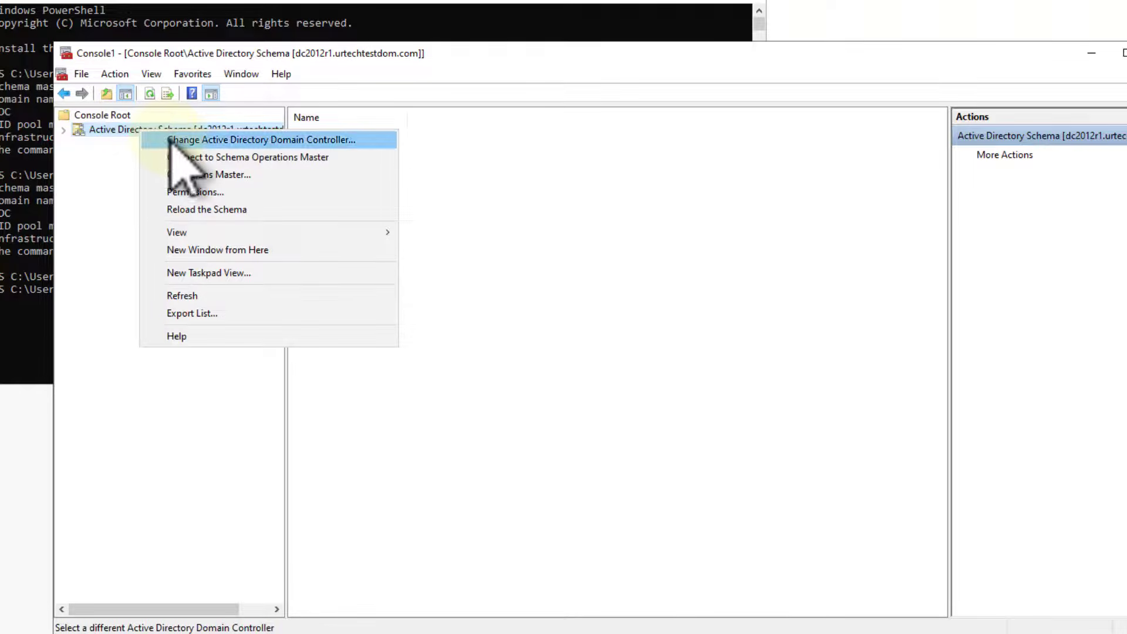
pyautogui.click(168, 140)
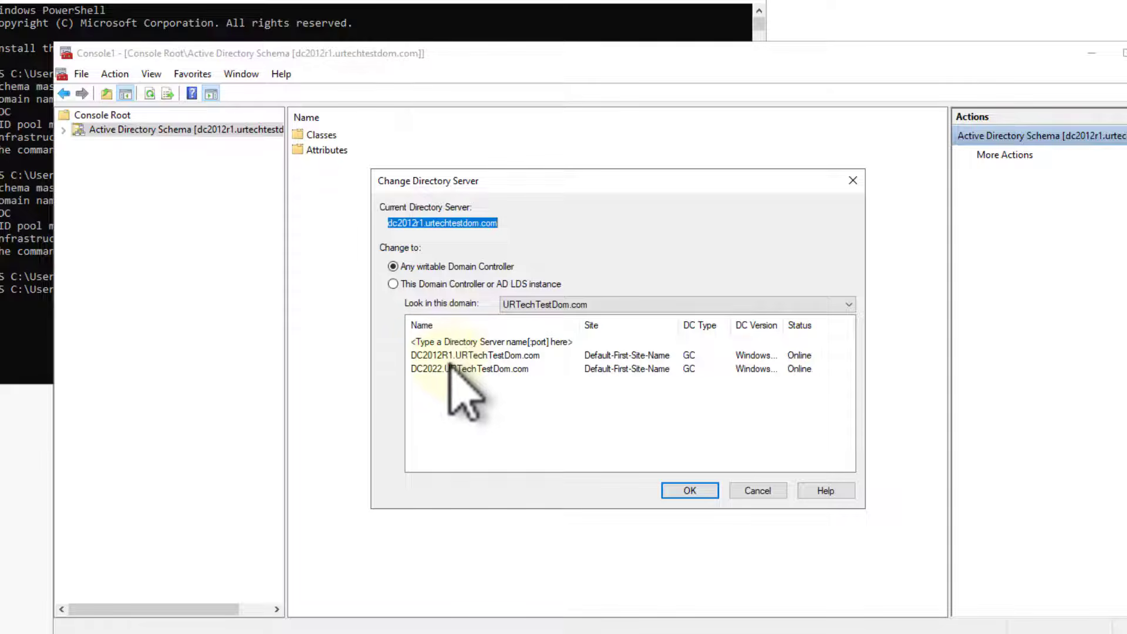
pyautogui.doubleClick(449, 368)
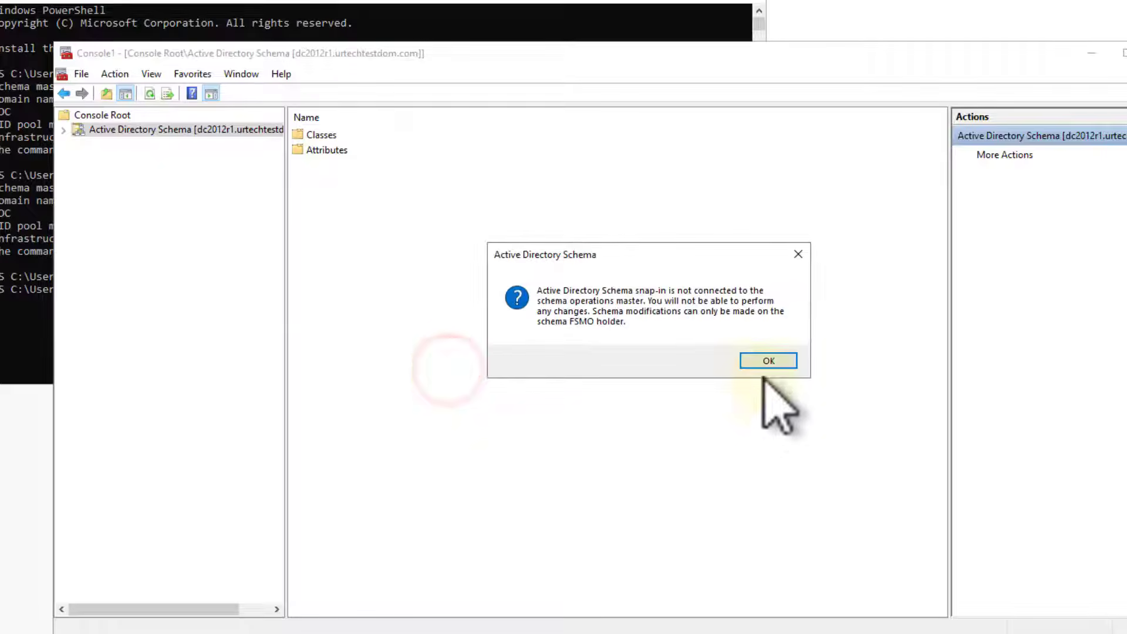
pyautogui.click(767, 363)
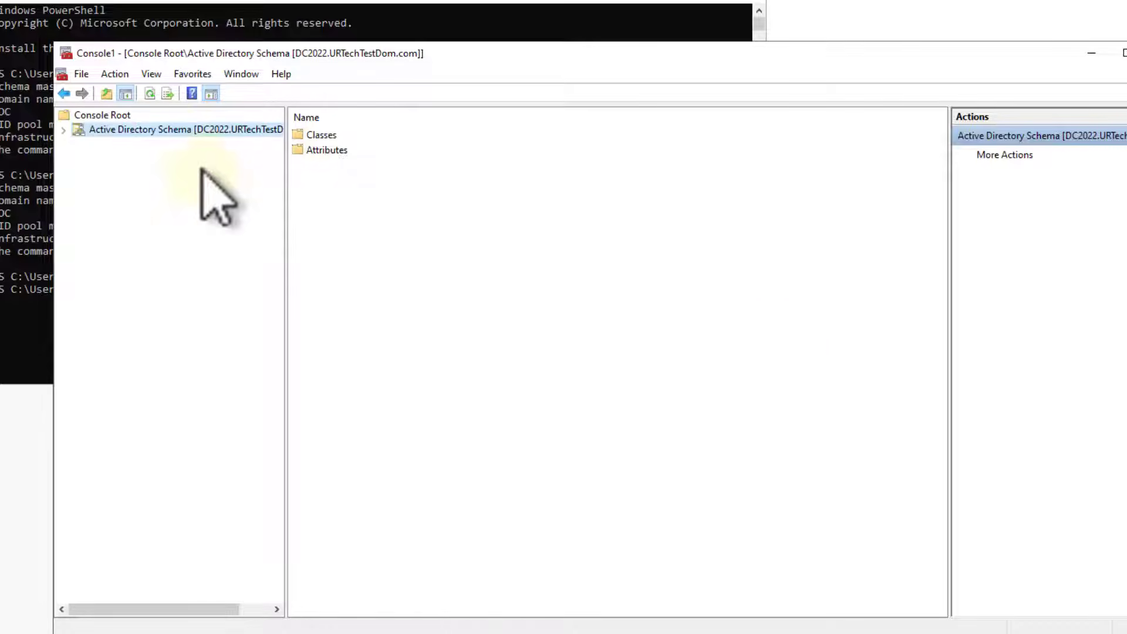
# - Transfer the schema master role to DC2022.URTechTestDom.com and close the operations master dialog
pyautogui.rightClick(135, 128)
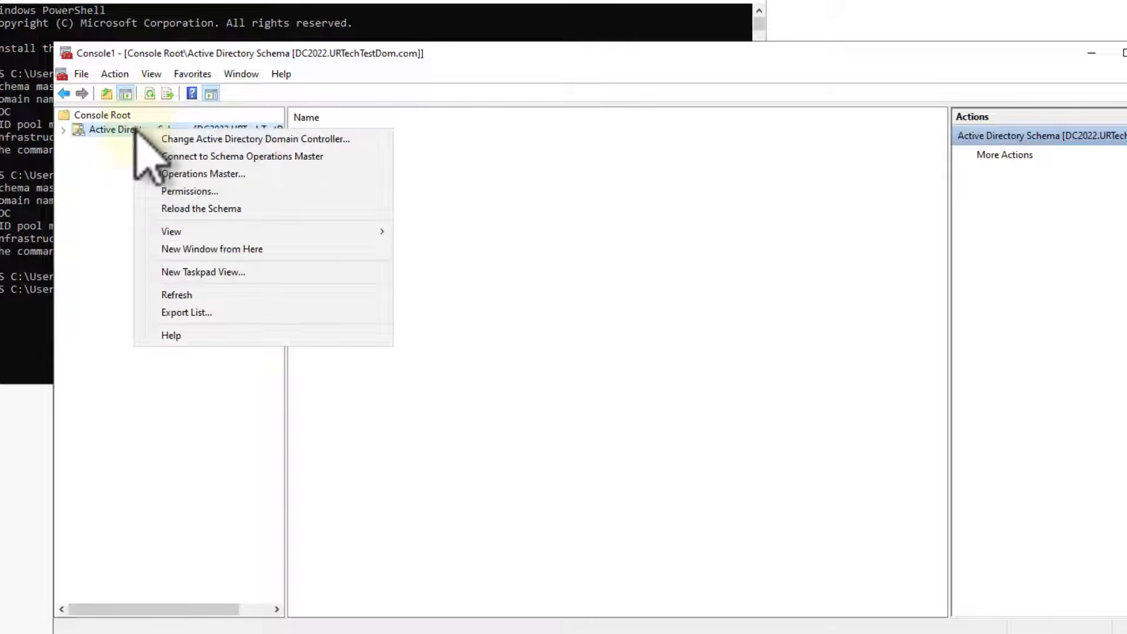
pyautogui.click(202, 173)
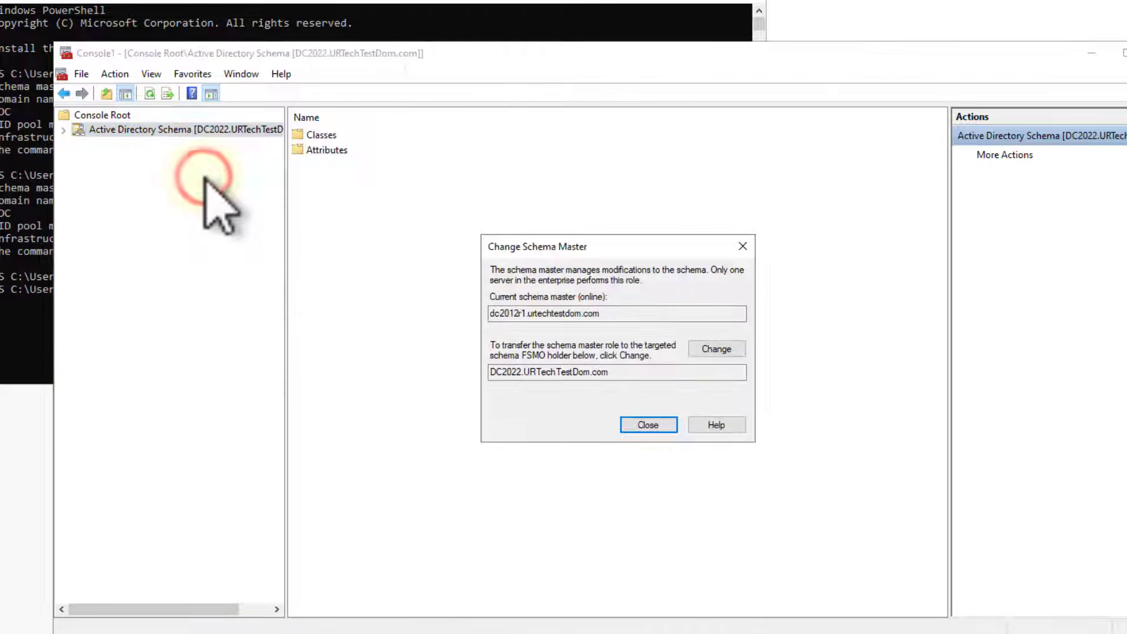
pyautogui.click(716, 350)
pyautogui.click(705, 351)
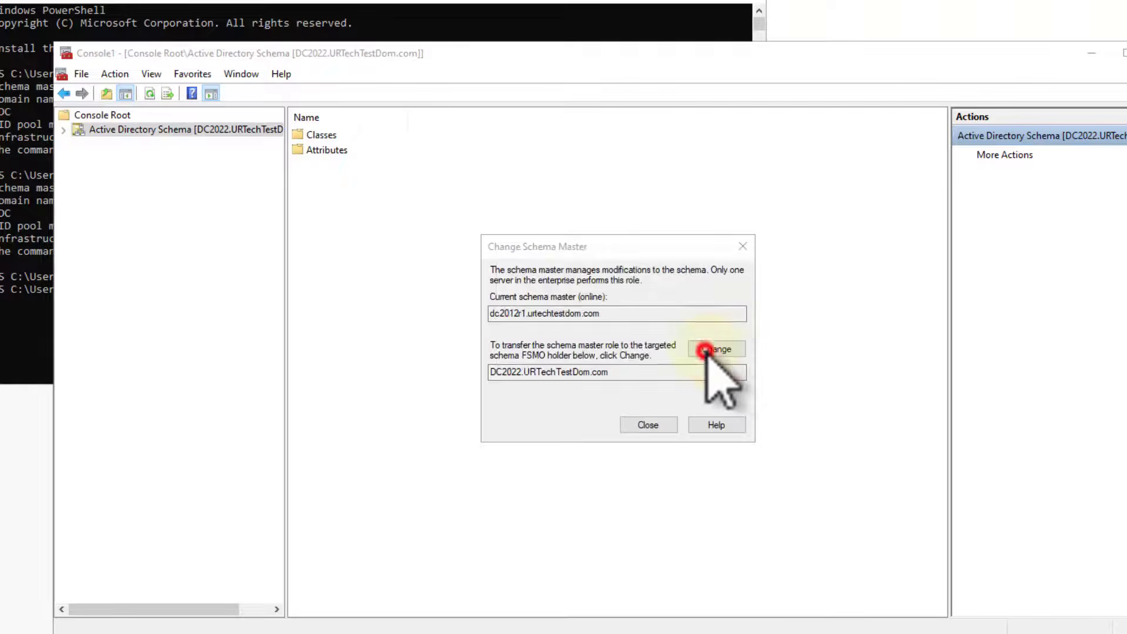
pyautogui.click(737, 353)
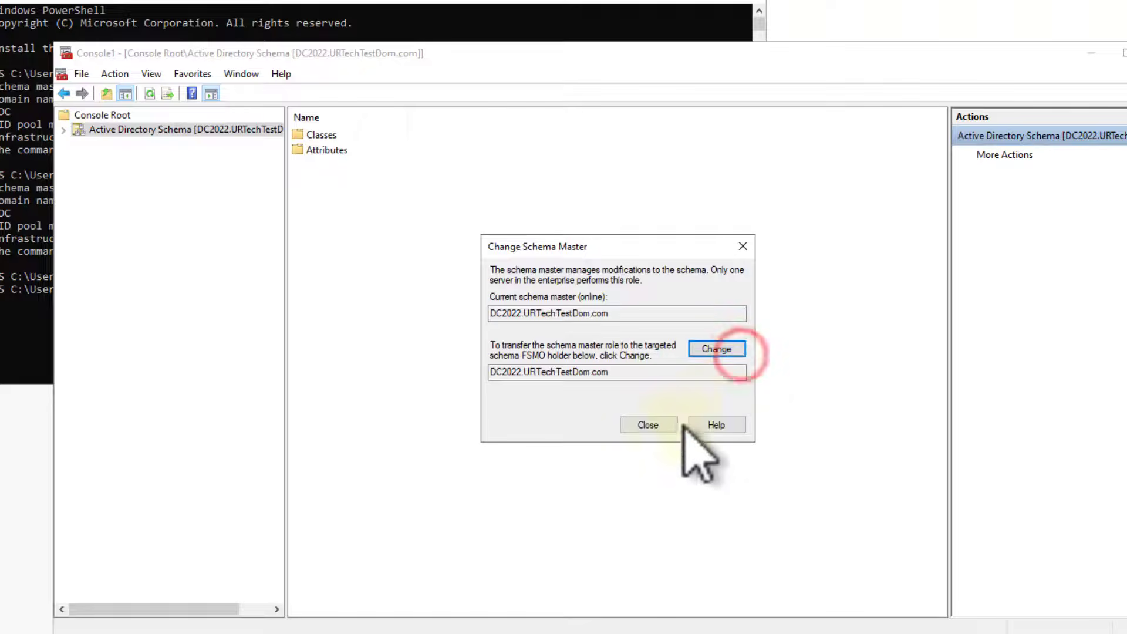
pyautogui.click(654, 419)
# - Rerun "netdom query fsmo" in the DC2022 PowerShell window to check all role holders after the schema transfer
pyautogui.click(444, 15)
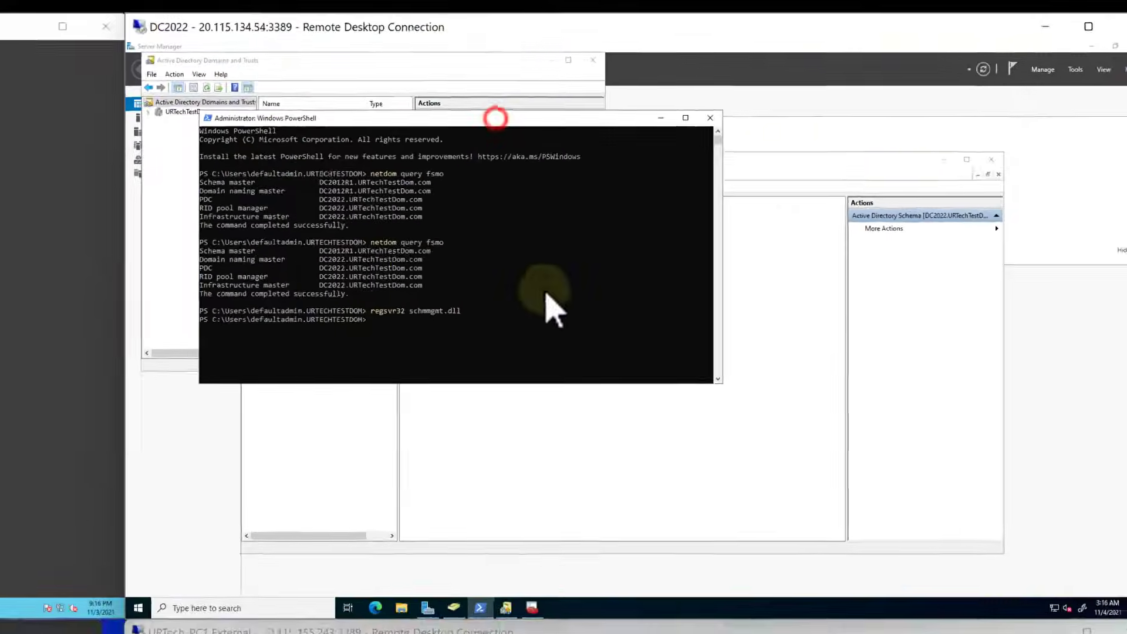
pyautogui.press('Up')
pyautogui.press('Up')
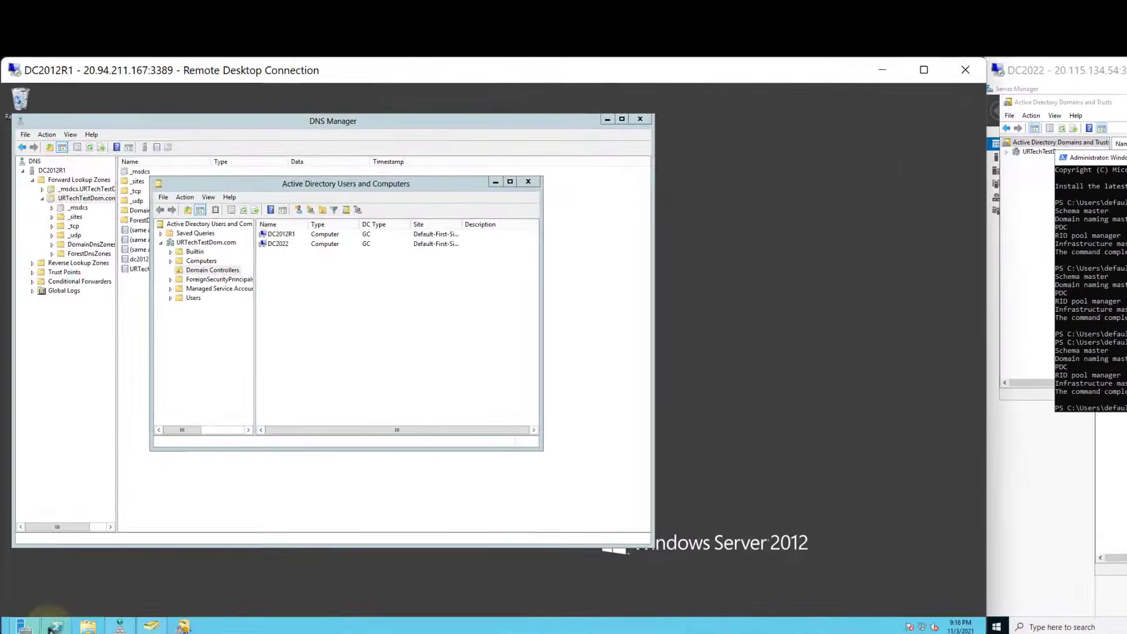
# - Switch to PowerShell on DC2012R1 and run "netdom query fsmo" to check the role holders from there
pyautogui.click(50, 627)
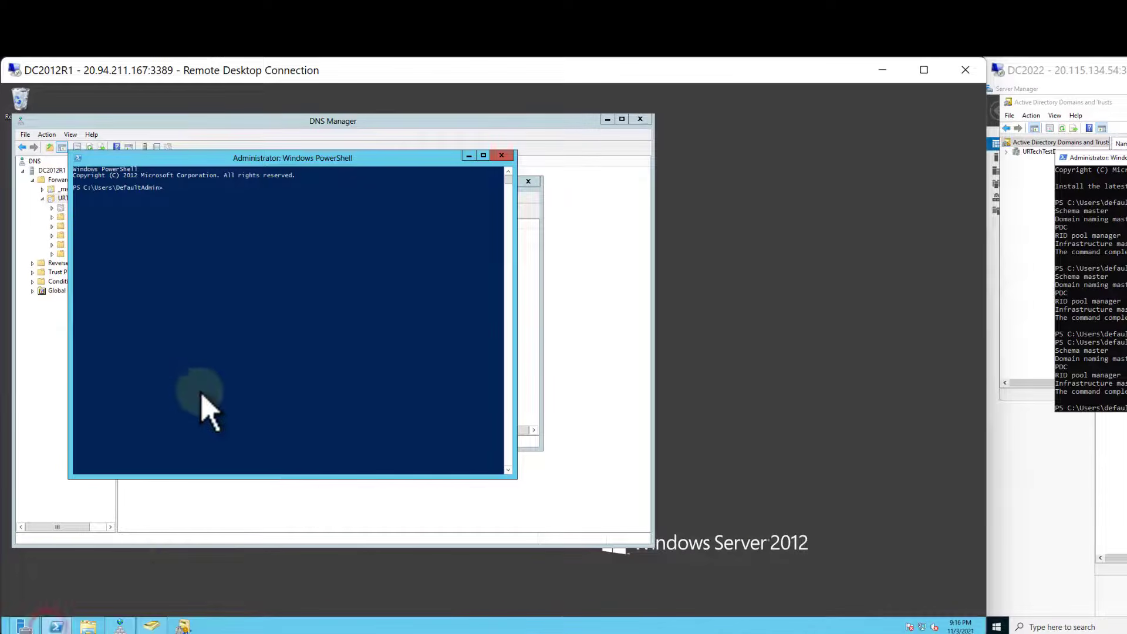
pyautogui.write('netdom query fsmo')
pyautogui.press('Return')
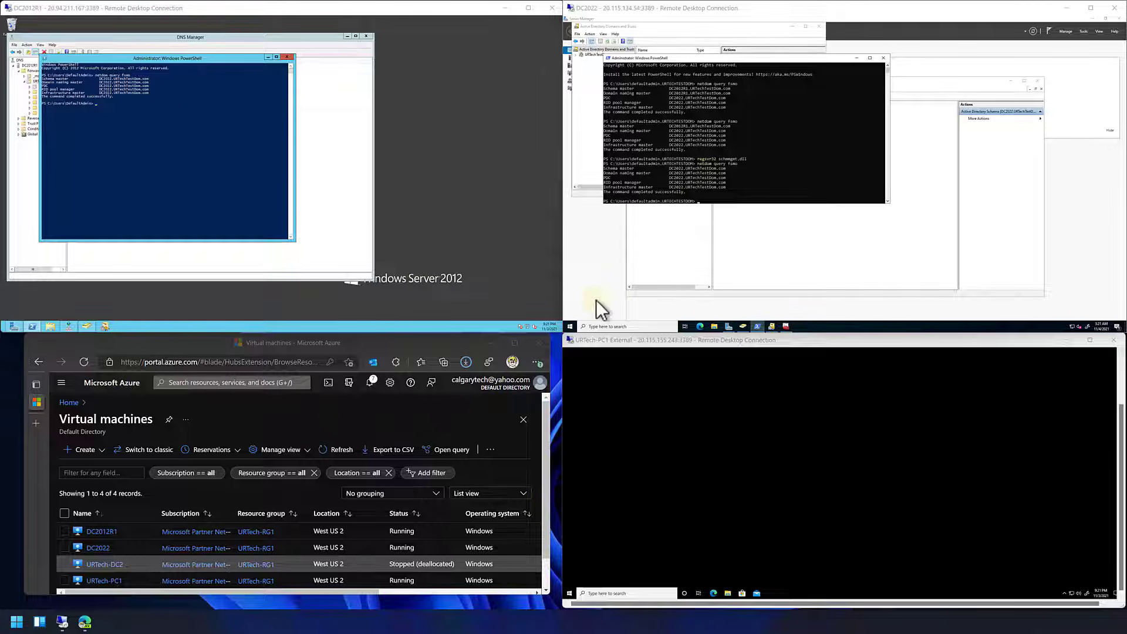
# - Open Active Directory Sites and Services on DC2022 and expand DC2012R1 under the Default-First-Site-Name servers
pyautogui.click(570, 327)
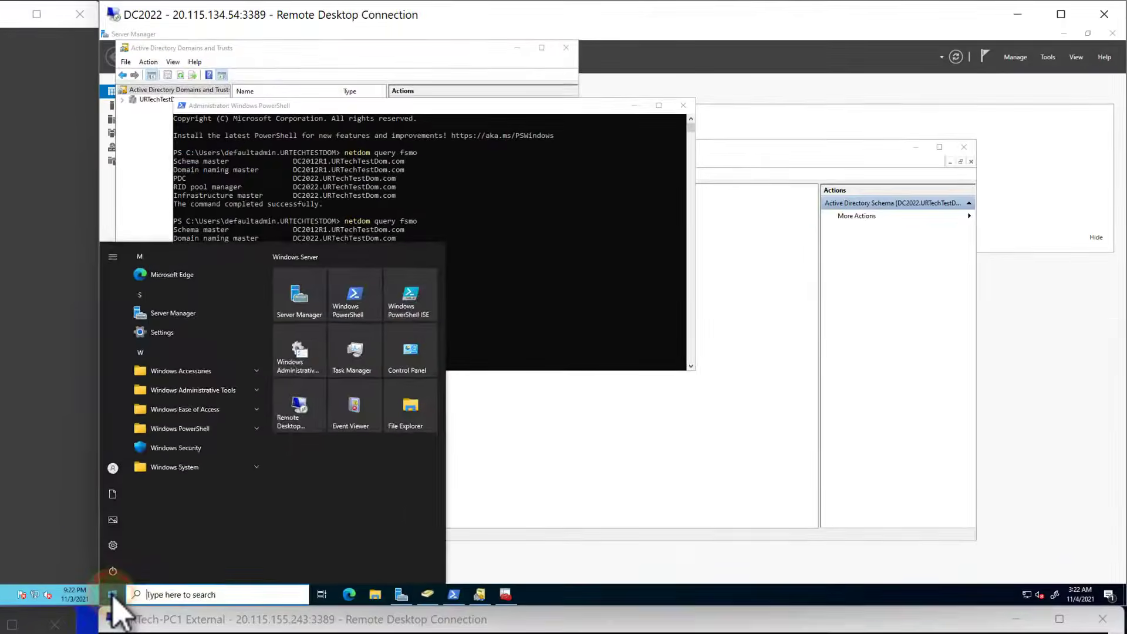
pyautogui.write('sites')
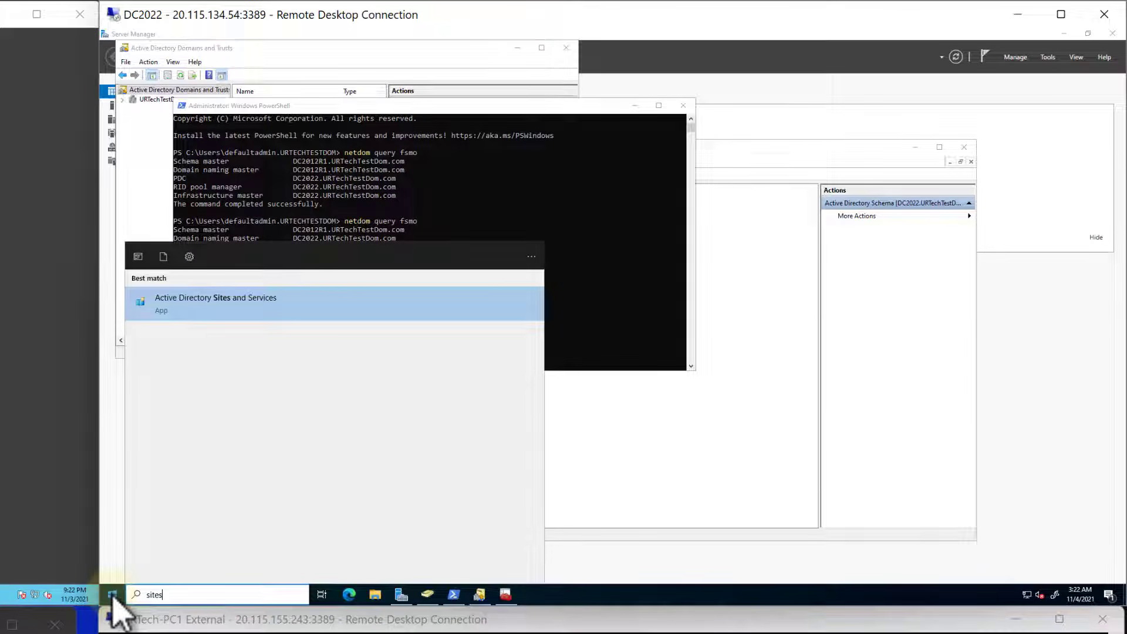
pyautogui.click(113, 596)
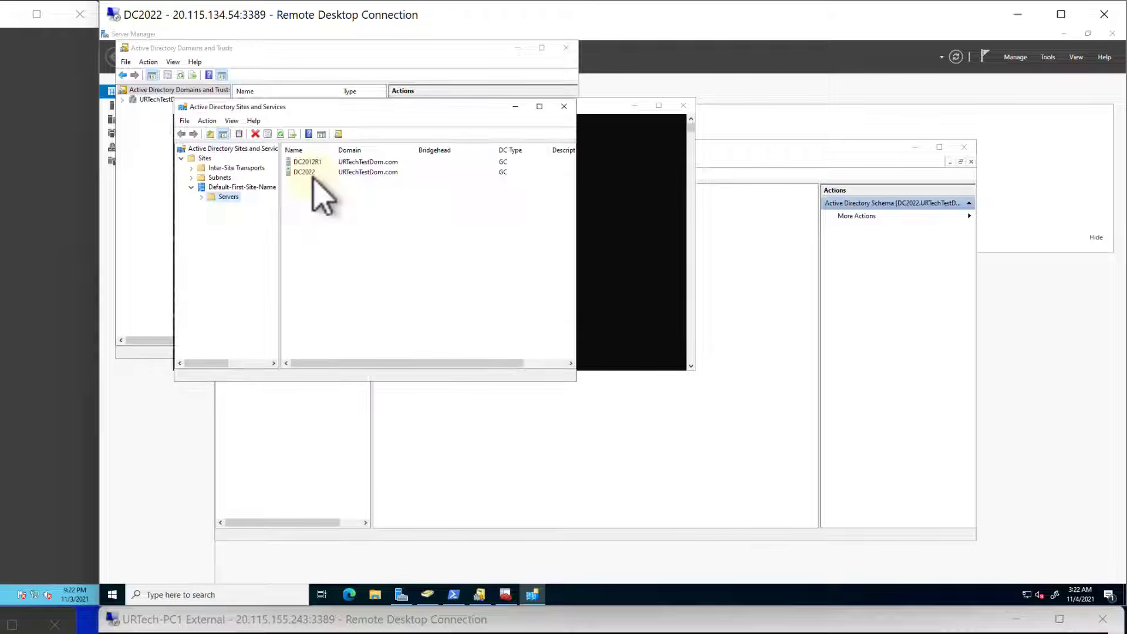
pyautogui.click(220, 187)
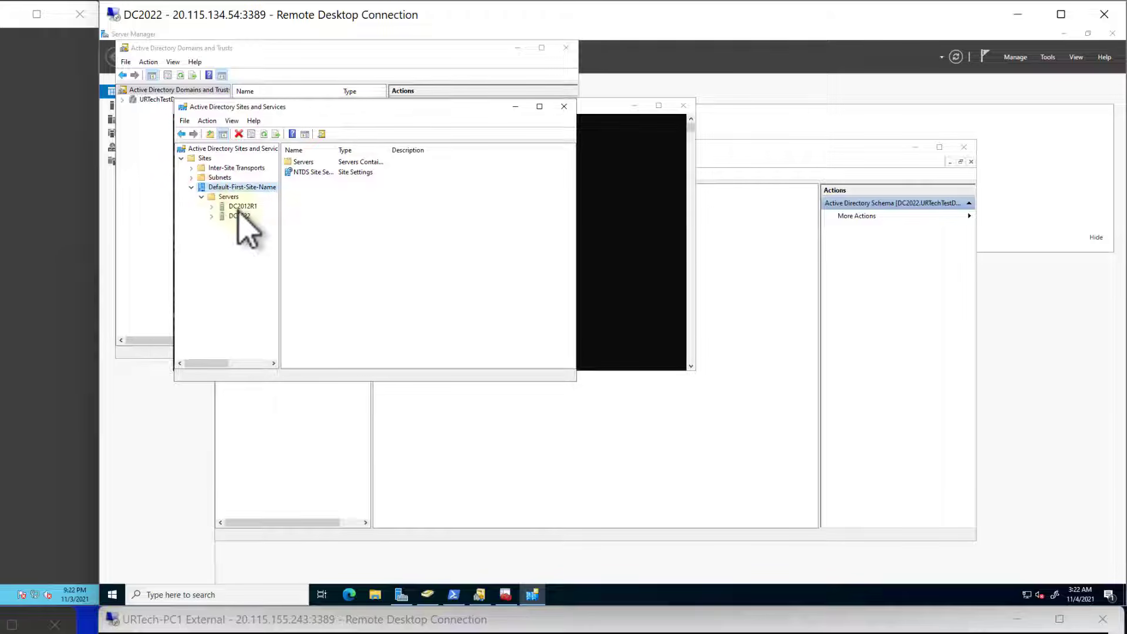
pyautogui.click(241, 206)
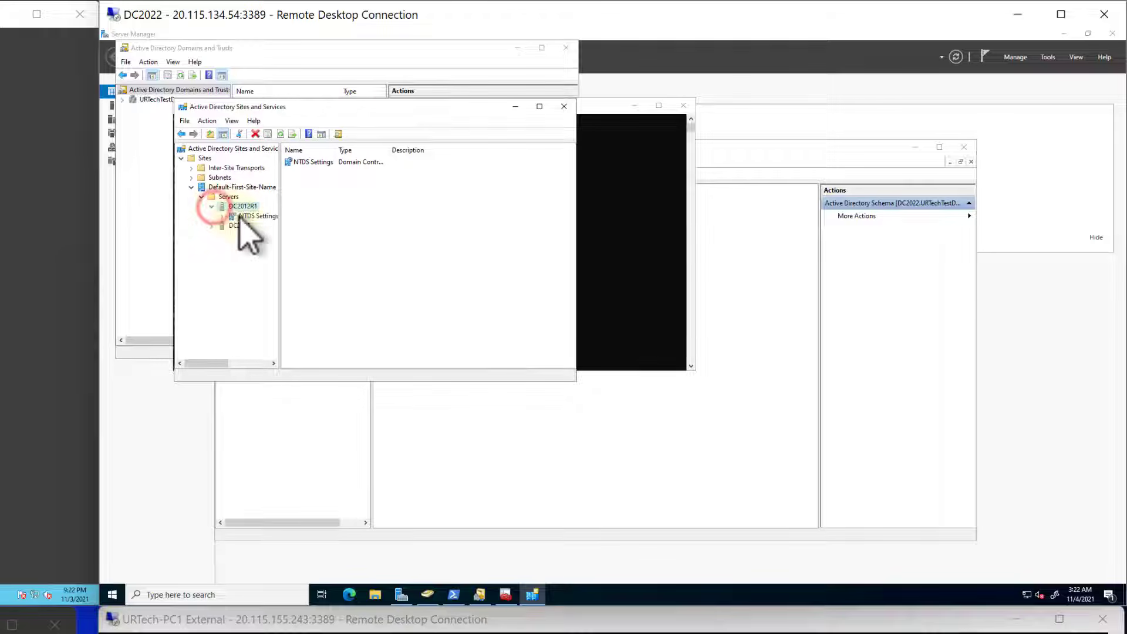
# - Disable the Global Catalog option in the properties of DC2012R1's NTDS Settings and apply the change
pyautogui.click(256, 220)
pyautogui.click(257, 216)
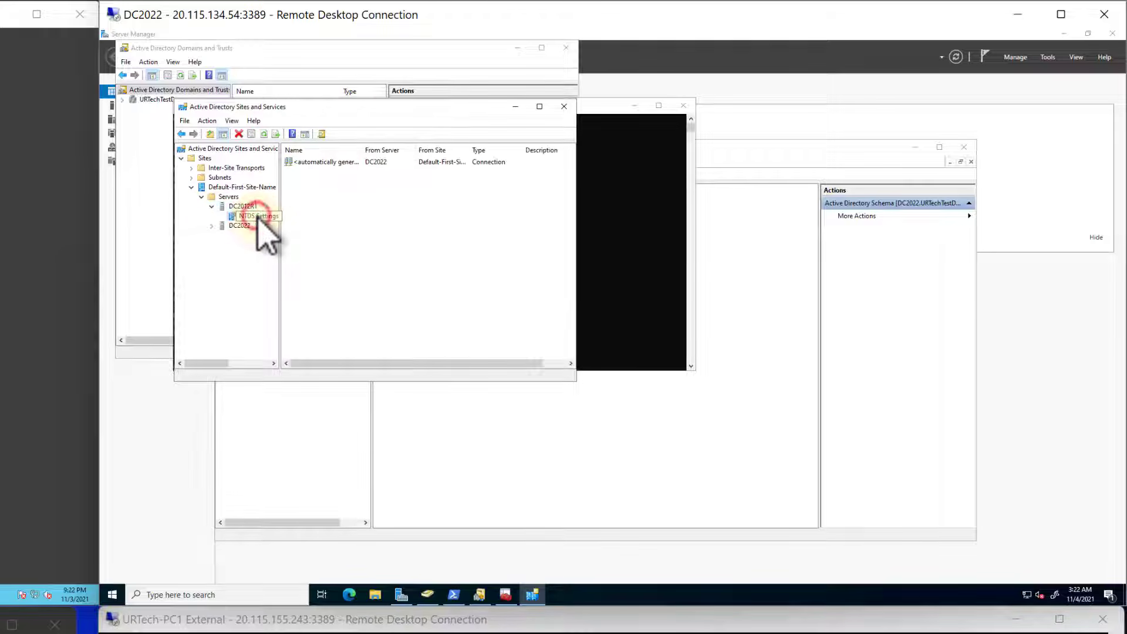
pyautogui.rightClick(258, 217)
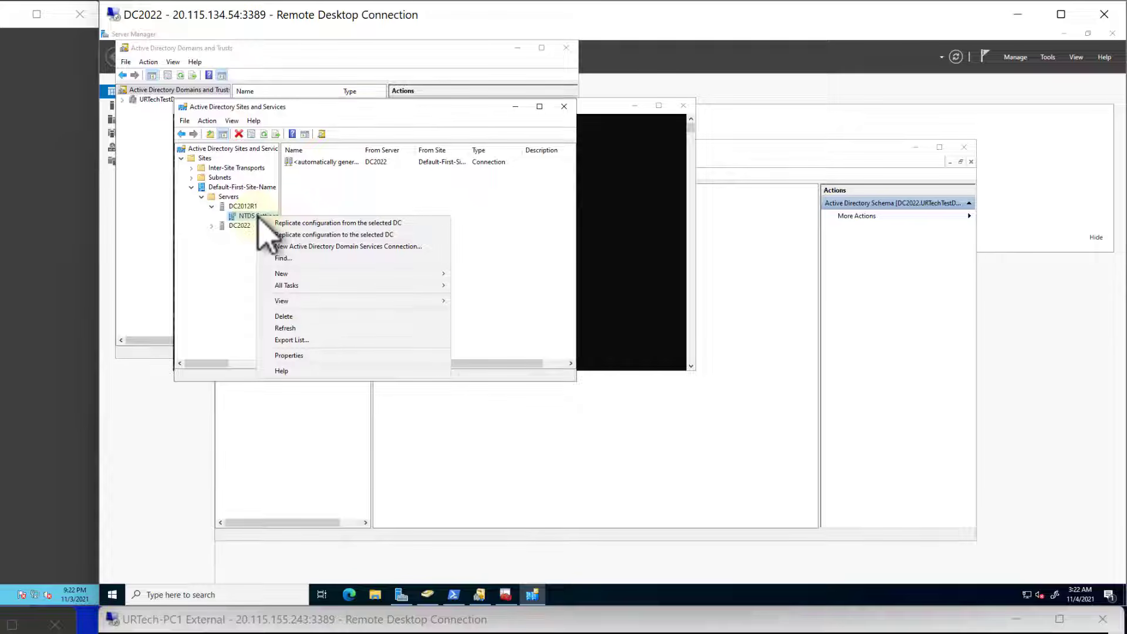
pyautogui.click(287, 355)
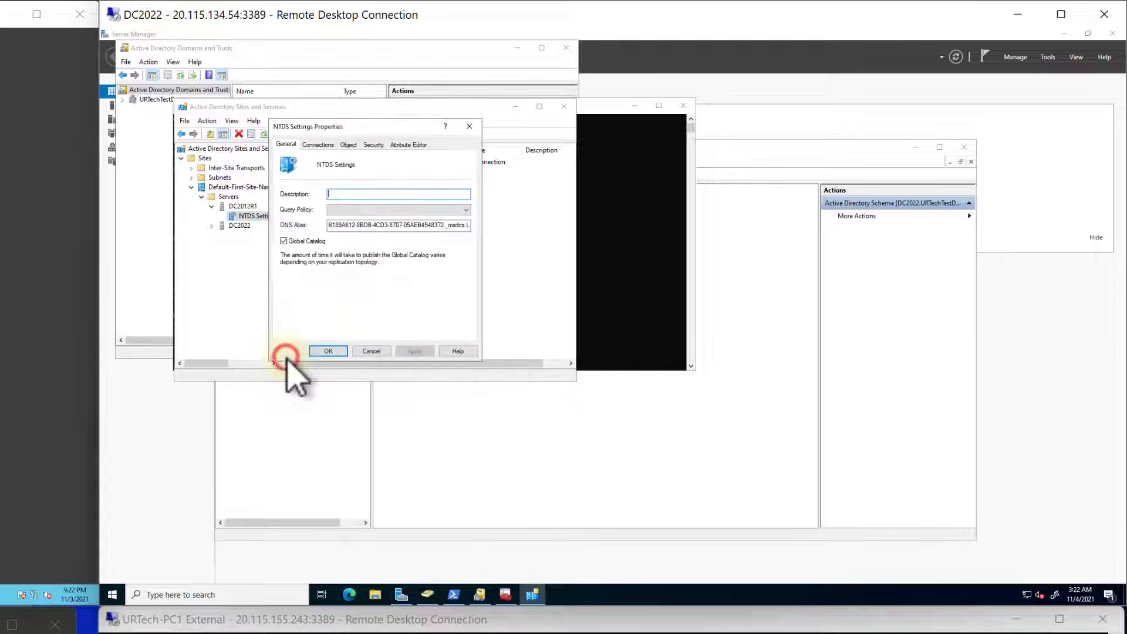
pyautogui.click(284, 241)
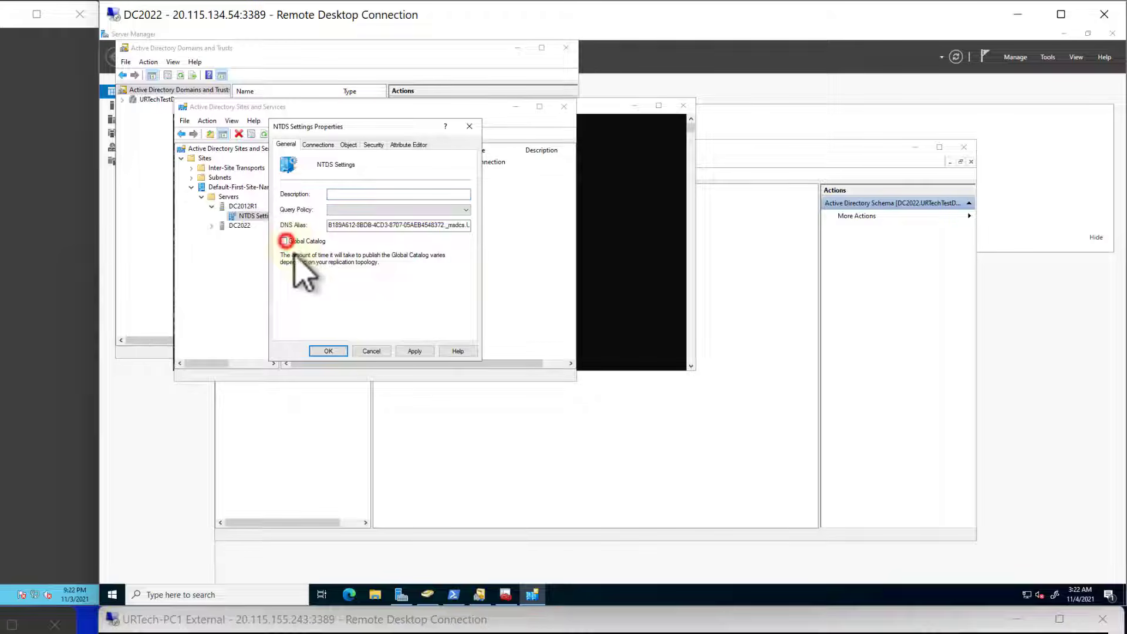
pyautogui.click(329, 351)
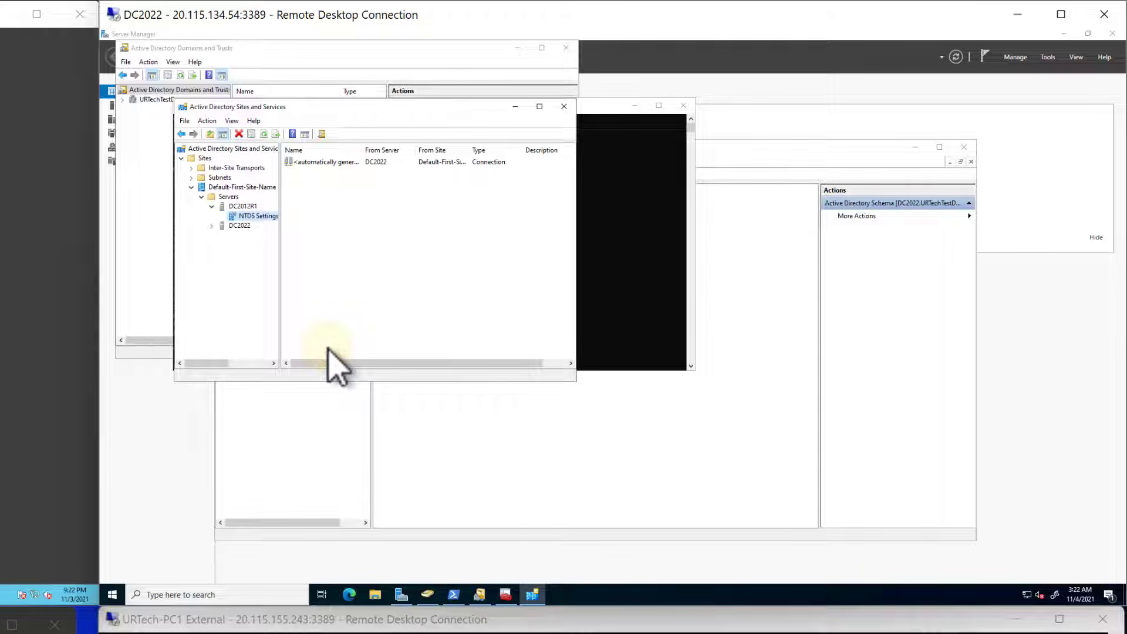
# - Switch to DC2012R1 and check the DC type of each domain controller in Active Directory Users and Computers
pyautogui.click(47, 328)
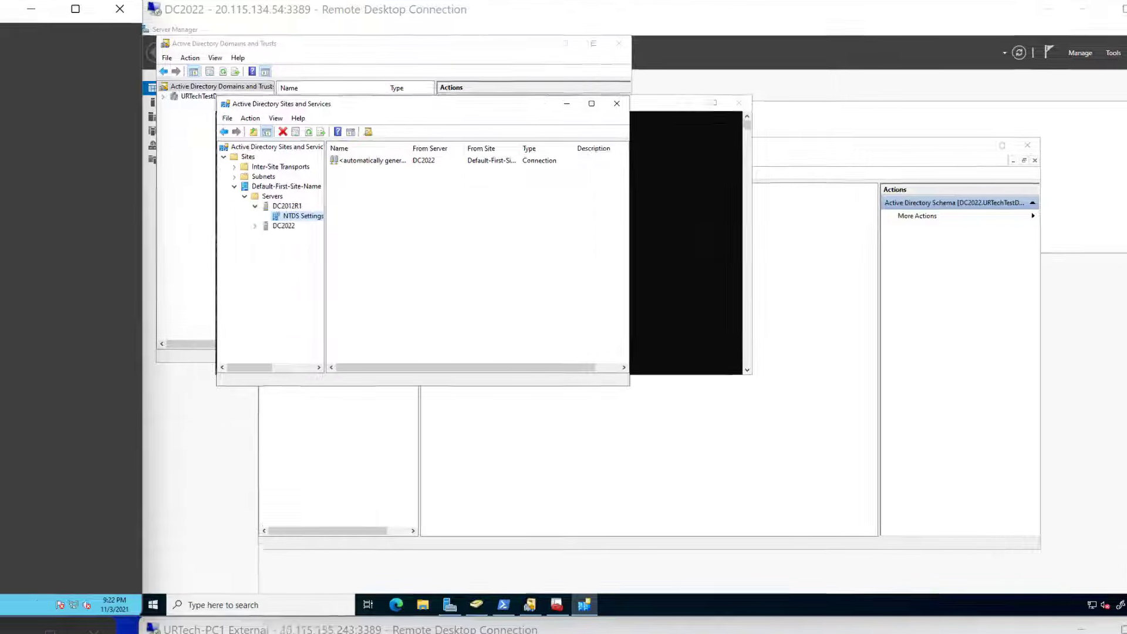
pyautogui.click(126, 378)
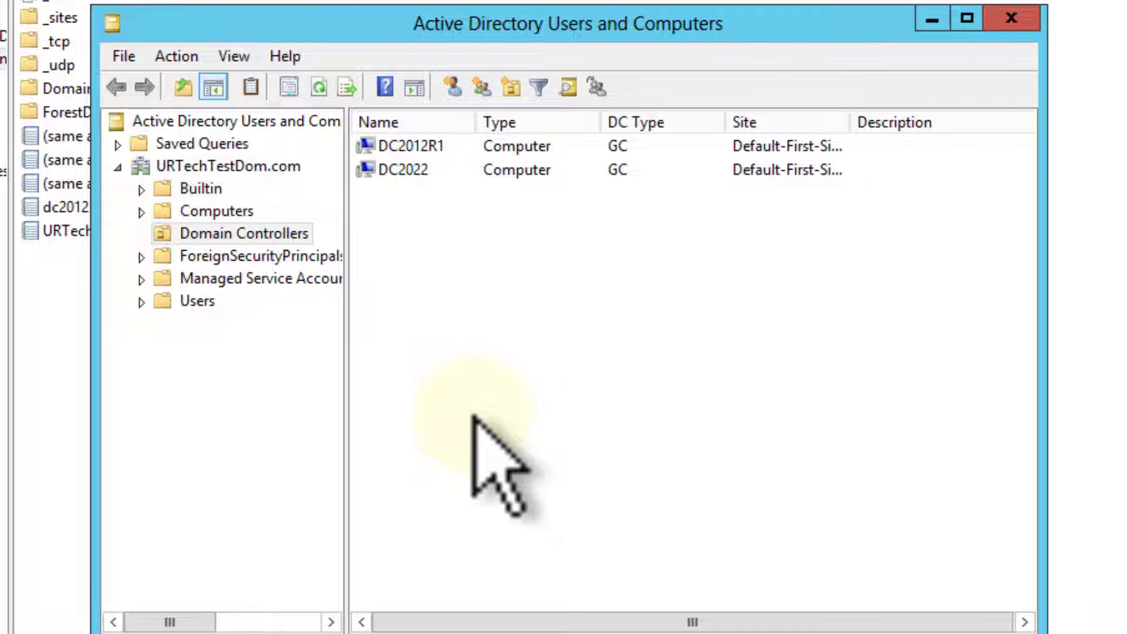
pyautogui.click(1011, 19)
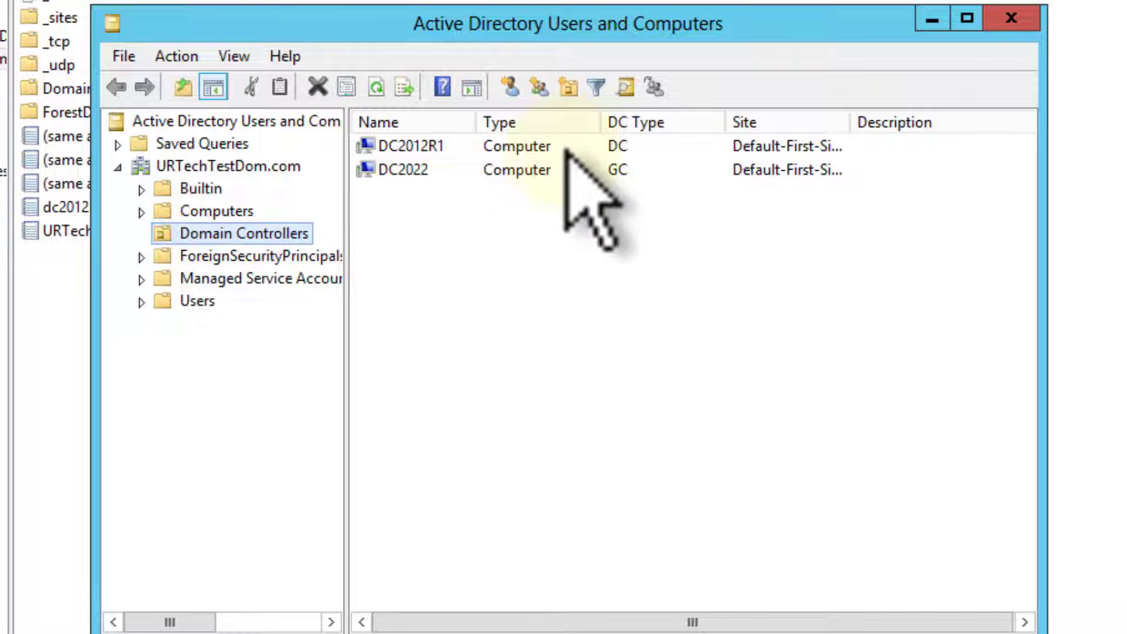
pyautogui.click(618, 155)
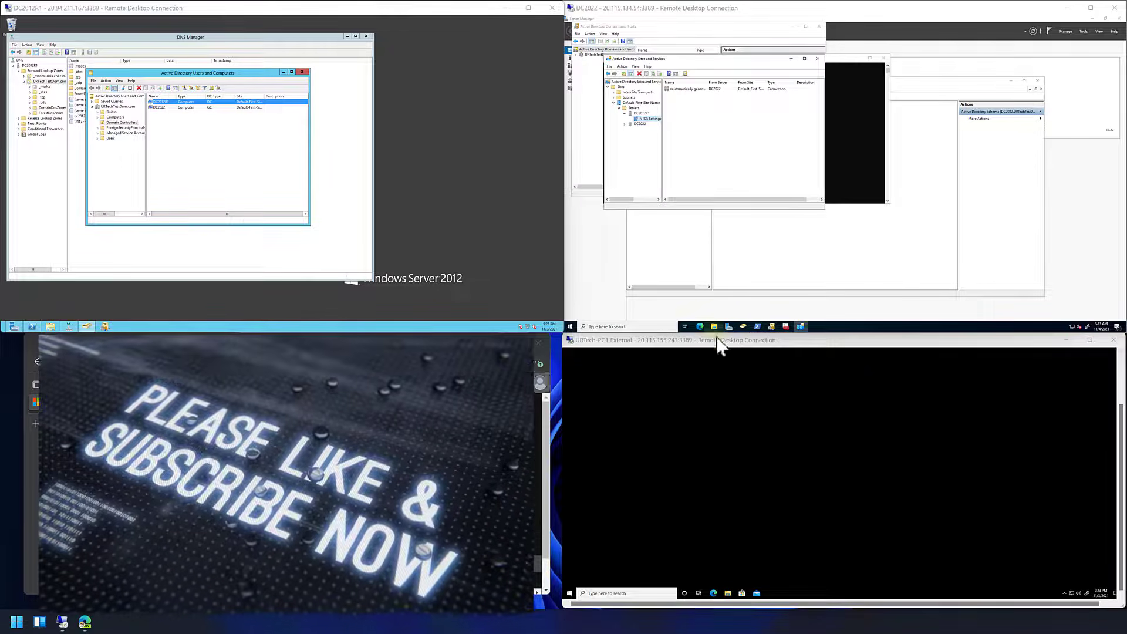
# - In File Explorer on DC2022, create a Share2 folder on the C: drive containing a text document named Test Doc 2.txt
pyautogui.click(717, 326)
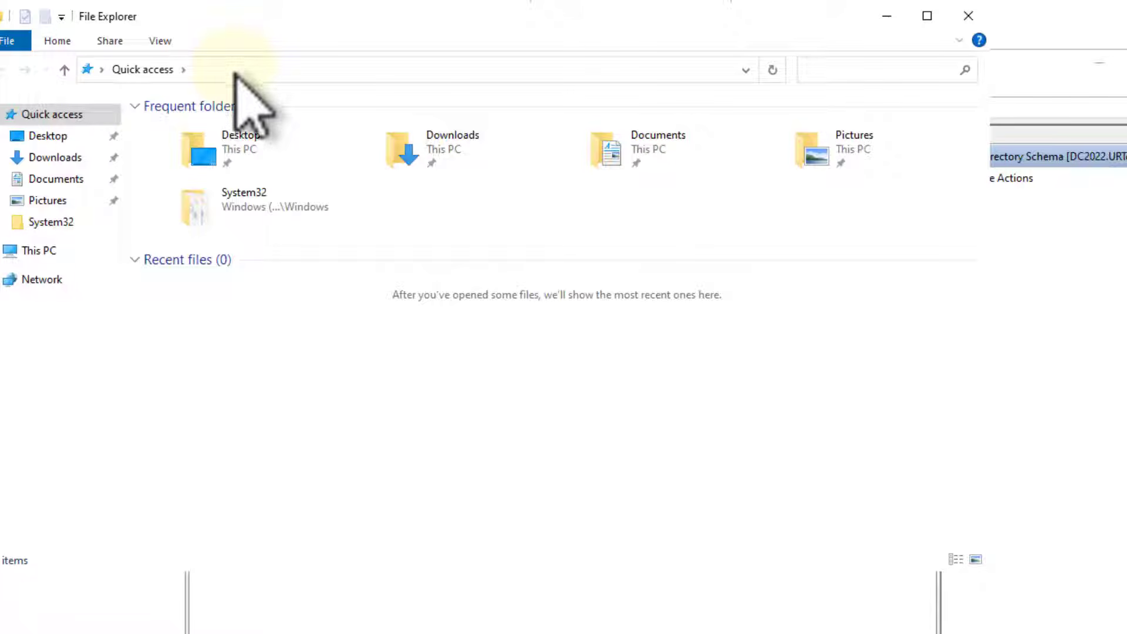
pyautogui.click(231, 71)
pyautogui.click(50, 245)
pyautogui.doubleClick(281, 318)
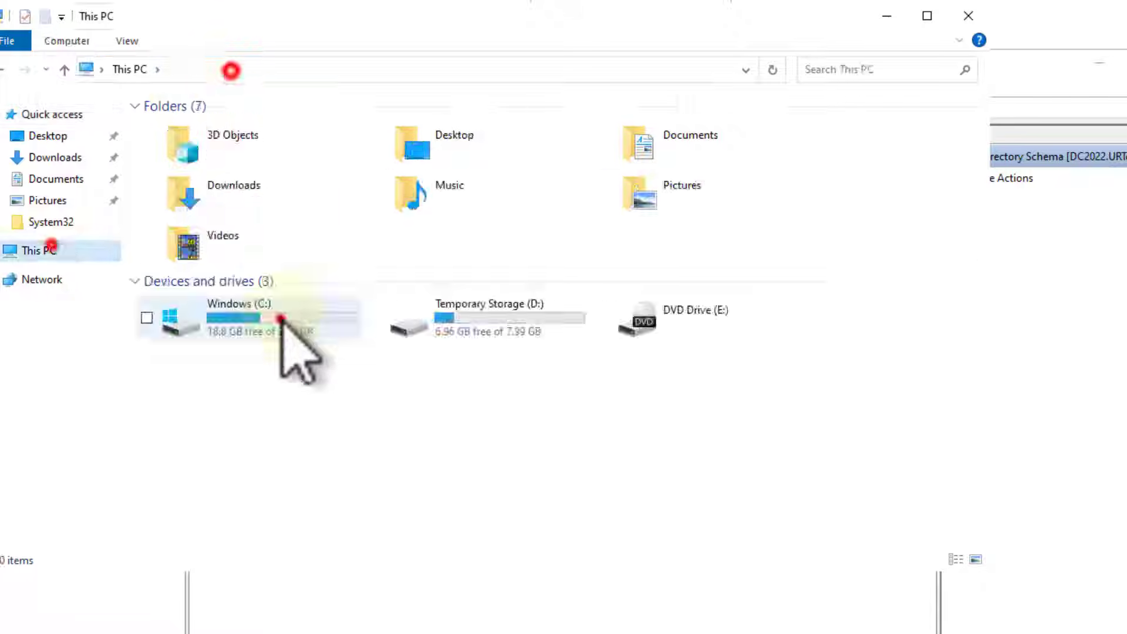
pyautogui.click(194, 471)
pyautogui.click(256, 476)
pyautogui.click(353, 631)
pyautogui.write('Test Doc 2.txt')
pyautogui.click(169, 47)
pyautogui.click(478, 252)
pyautogui.click(282, 229)
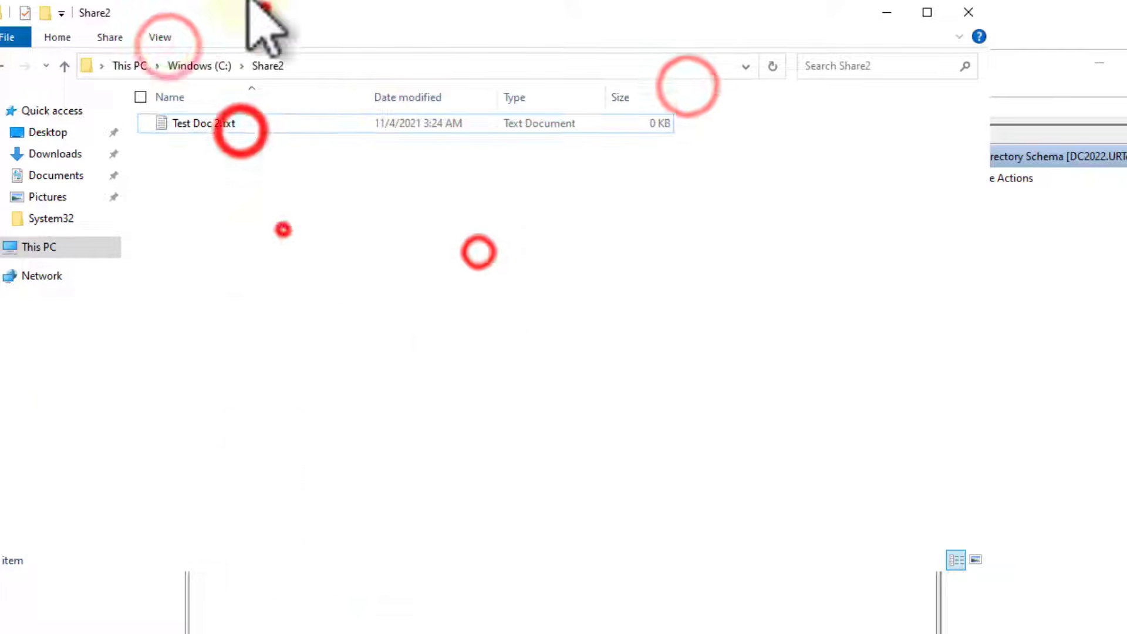
# - Open the advanced sharing settings of the Share2 folder on the C: drive and enable sharing for it
pyautogui.moveTo(247, 7); pyautogui.dragTo(282, 2)
pyautogui.click(532, 21)
pyautogui.click(236, 68)
pyautogui.rightClick(218, 186)
pyautogui.rightClick(223, 203)
pyautogui.click(124, 498)
pyautogui.click(300, 245)
pyautogui.click(356, 453)
pyautogui.click(285, 276)
# - Grant Everyone Full Control in the share permissions of Share2 and confirm the sharing settings
pyautogui.click(320, 484)
pyautogui.click(469, 474)
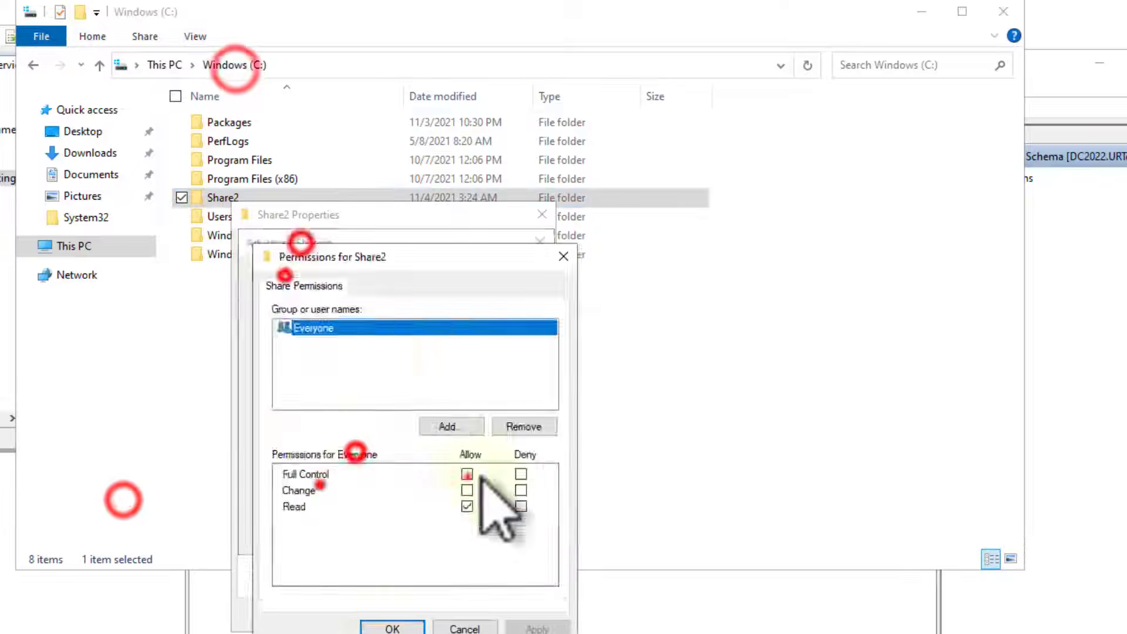
pyautogui.click(393, 627)
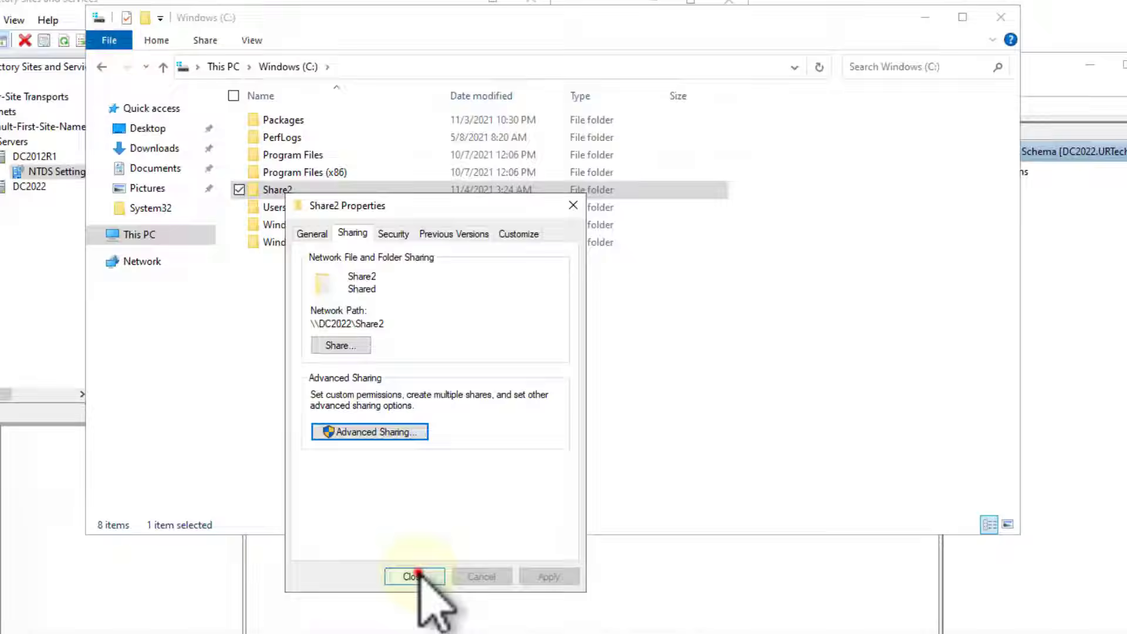
pyautogui.click(414, 576)
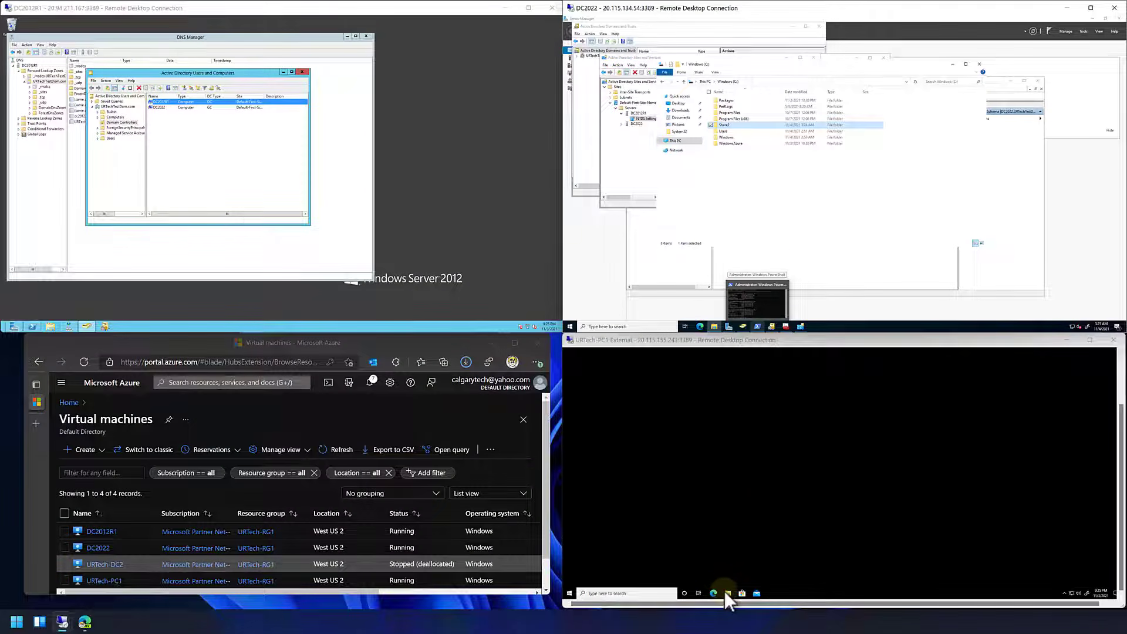
# - Switch to URTech-PC1 and browse to the share on \\dc2022 in File Explorer
pyautogui.click(728, 593)
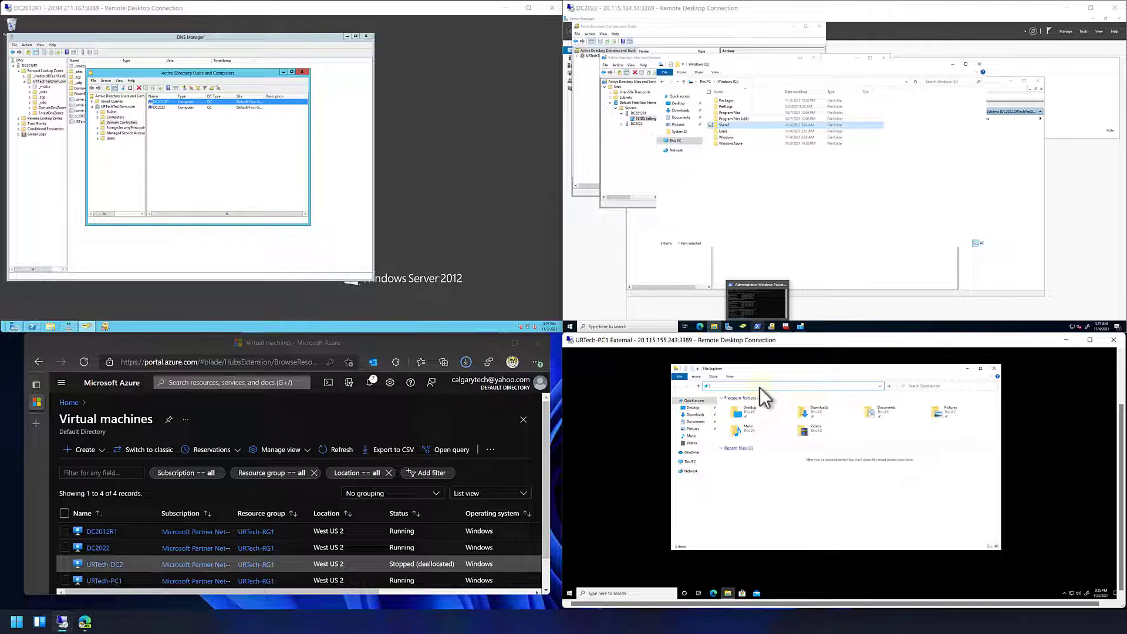
pyautogui.write('\\dc2022\\')
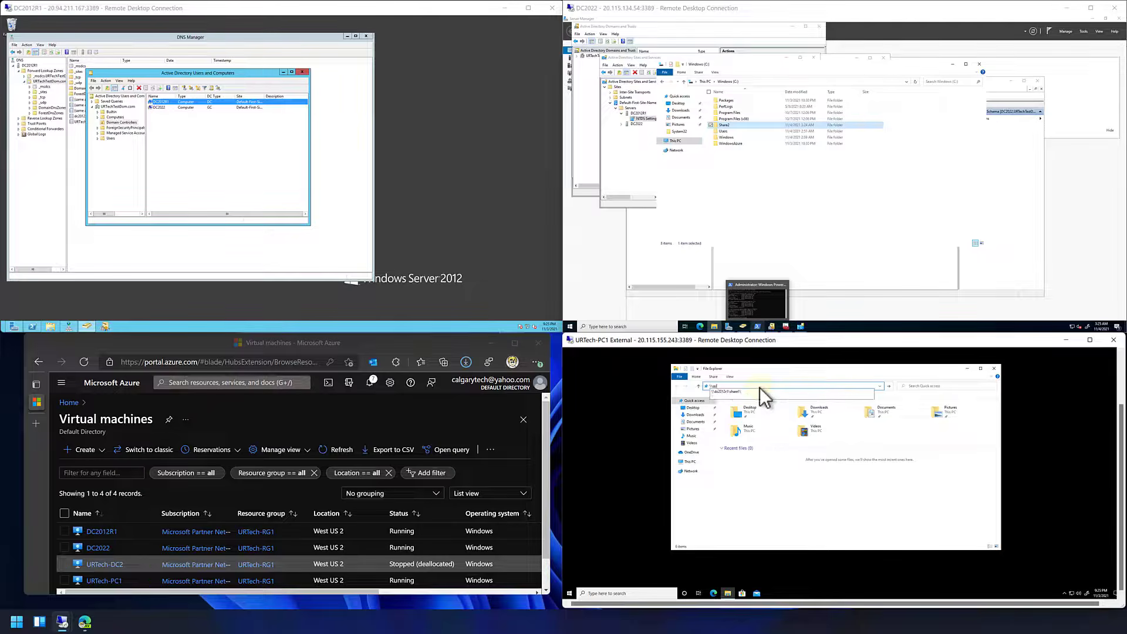
pyautogui.write('share')
pyautogui.click(761, 390)
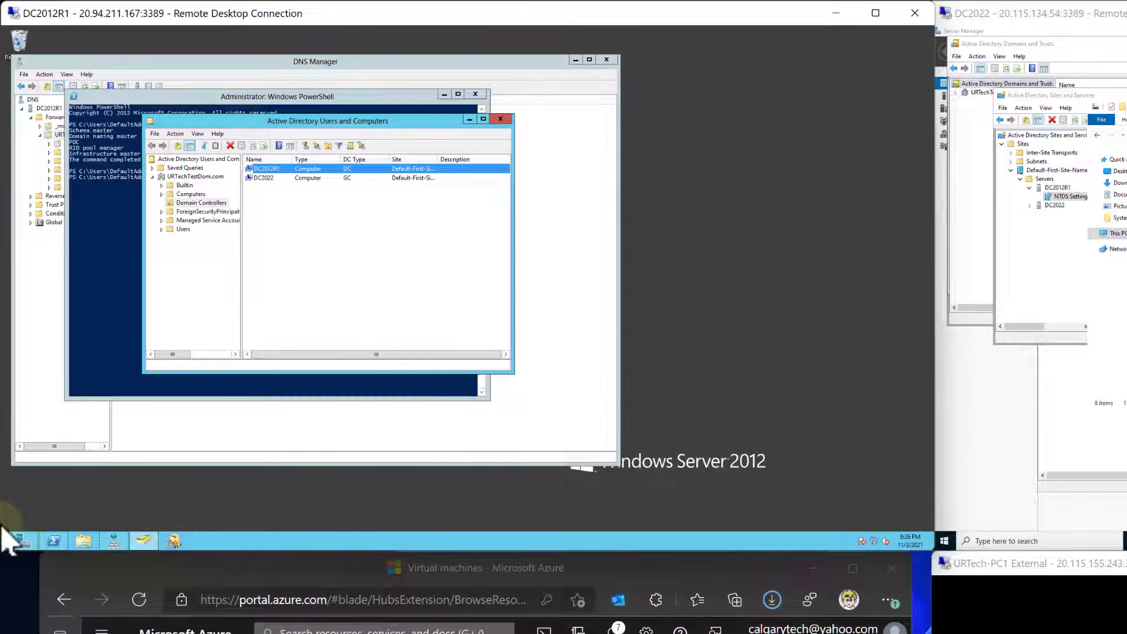
# - Switch to Server Manager on DC2012R1 and start the Remove Roles and Features Wizard with DC2012R1 as destination server
pyautogui.click(23, 540)
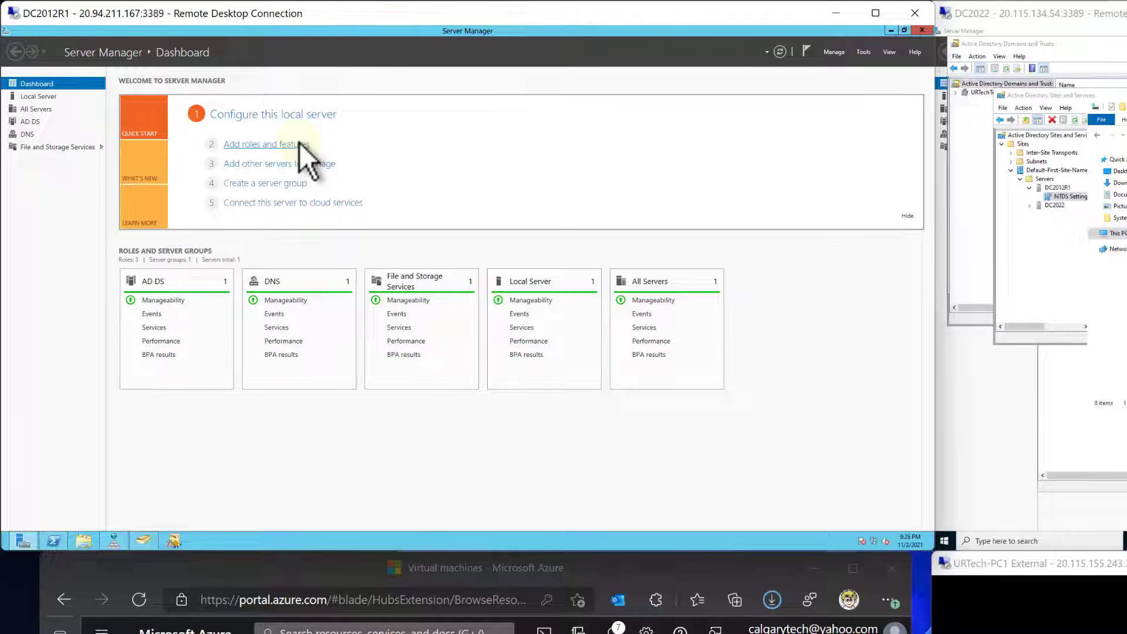
pyautogui.click(831, 52)
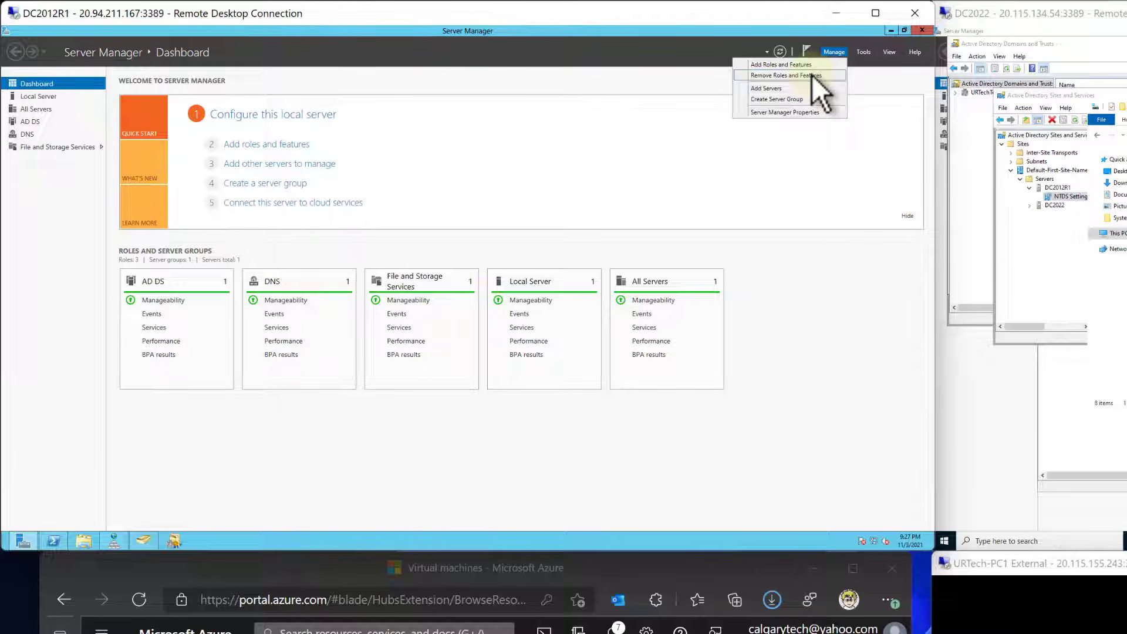
pyautogui.click(812, 75)
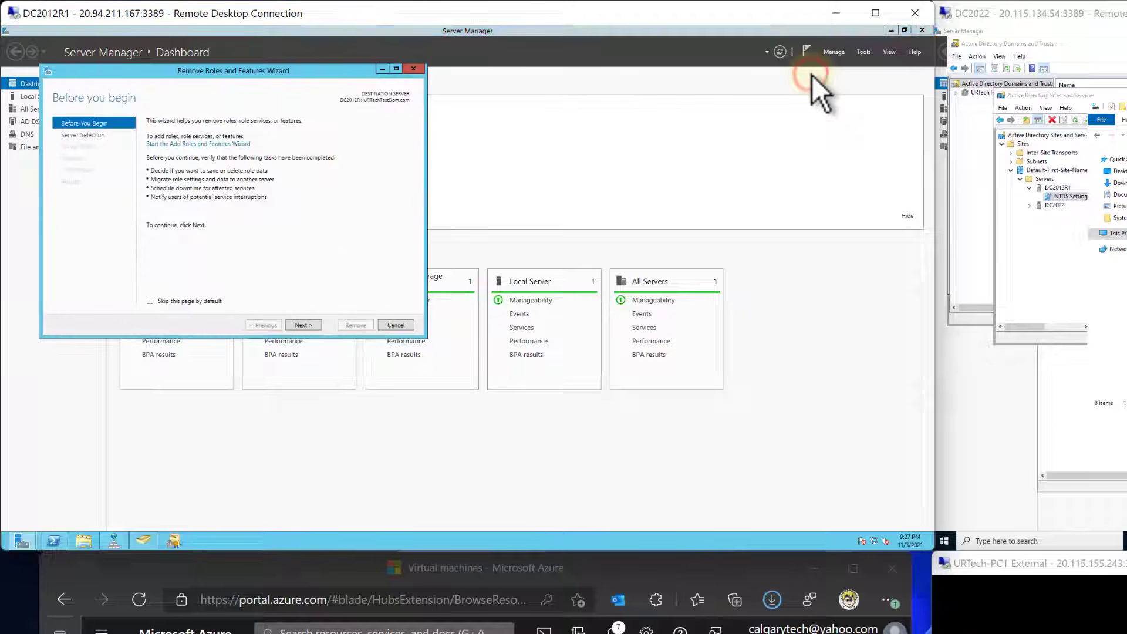
pyautogui.click(307, 326)
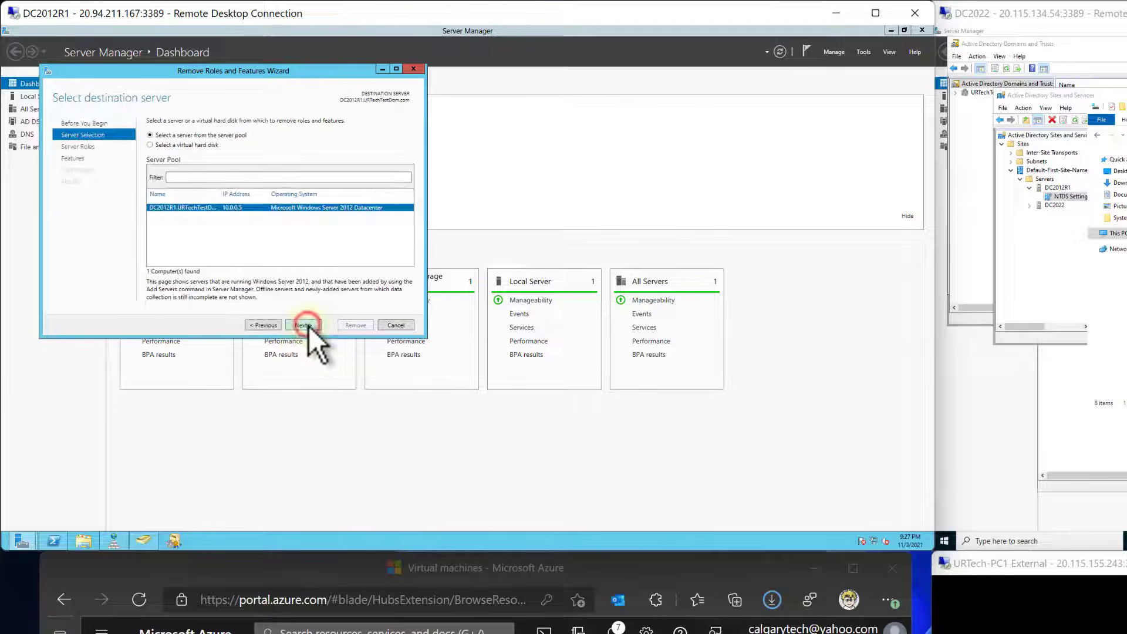
pyautogui.click(303, 325)
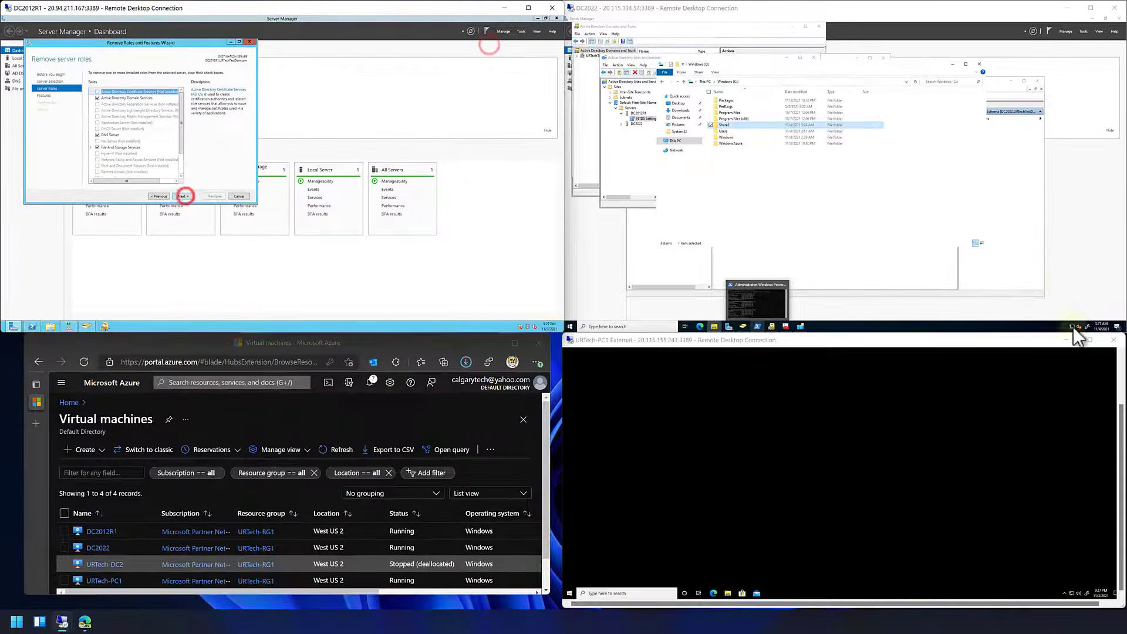
# - On DC2022, open the Ethernet adapter's IPv4 settings from the network connections and confirm them
pyautogui.rightClick(1072, 327)
pyautogui.click(1072, 319)
pyautogui.click(598, 105)
pyautogui.click(711, 68)
pyautogui.click(583, 29)
pyautogui.click(868, 65)
pyautogui.rightClick(701, 120)
pyautogui.click(677, 171)
pyautogui.doubleClick(724, 171)
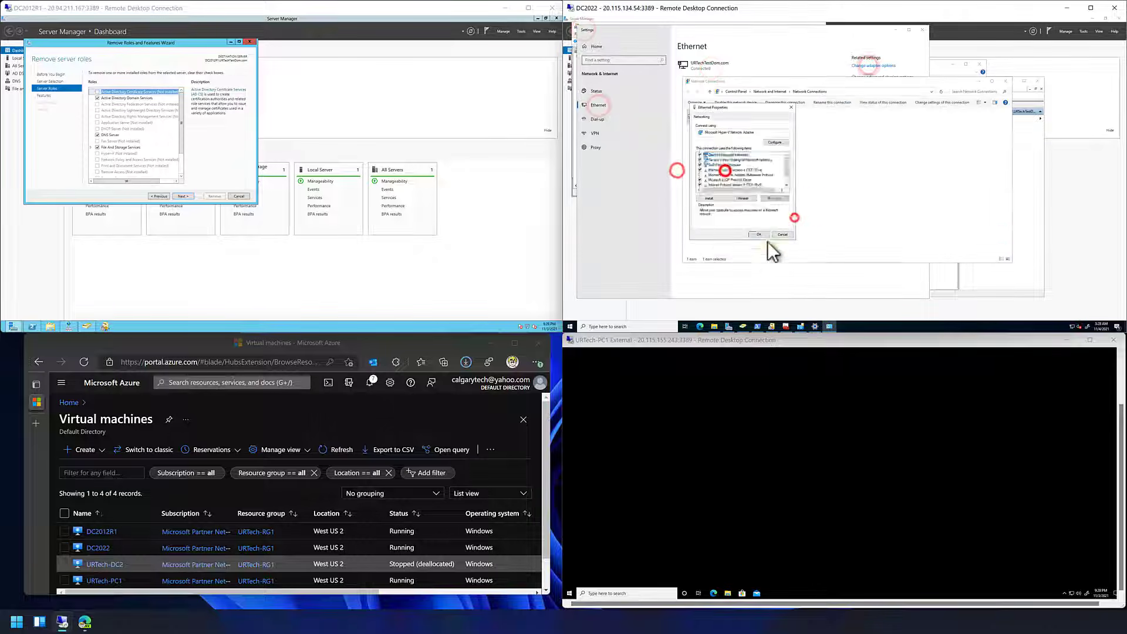
pyautogui.click(775, 254)
pyautogui.click(760, 234)
# - On URTech-PC1, open the IPv4 settings of the Ethernet adapter from the network connections and close them
pyautogui.click(1072, 586)
pyautogui.click(599, 394)
pyautogui.click(699, 355)
pyautogui.click(910, 382)
pyautogui.rightClick(1074, 594)
pyautogui.click(1077, 587)
pyautogui.click(586, 392)
pyautogui.click(863, 352)
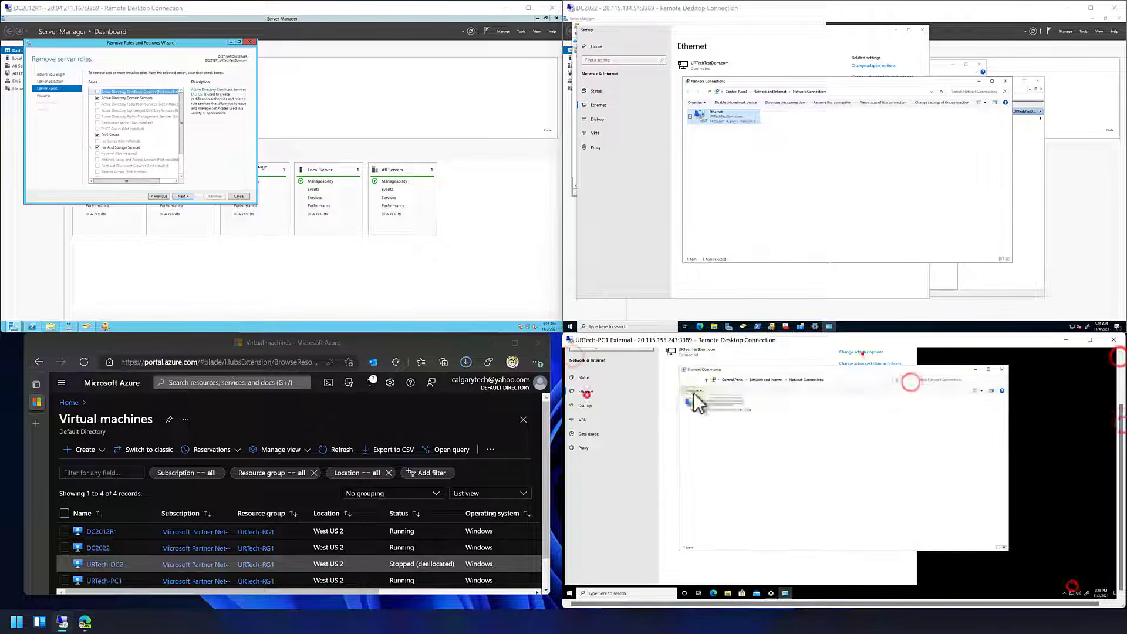
pyautogui.rightClick(697, 401)
pyautogui.click(690, 461)
pyautogui.doubleClick(727, 460)
pyautogui.click(786, 506)
pyautogui.click(758, 327)
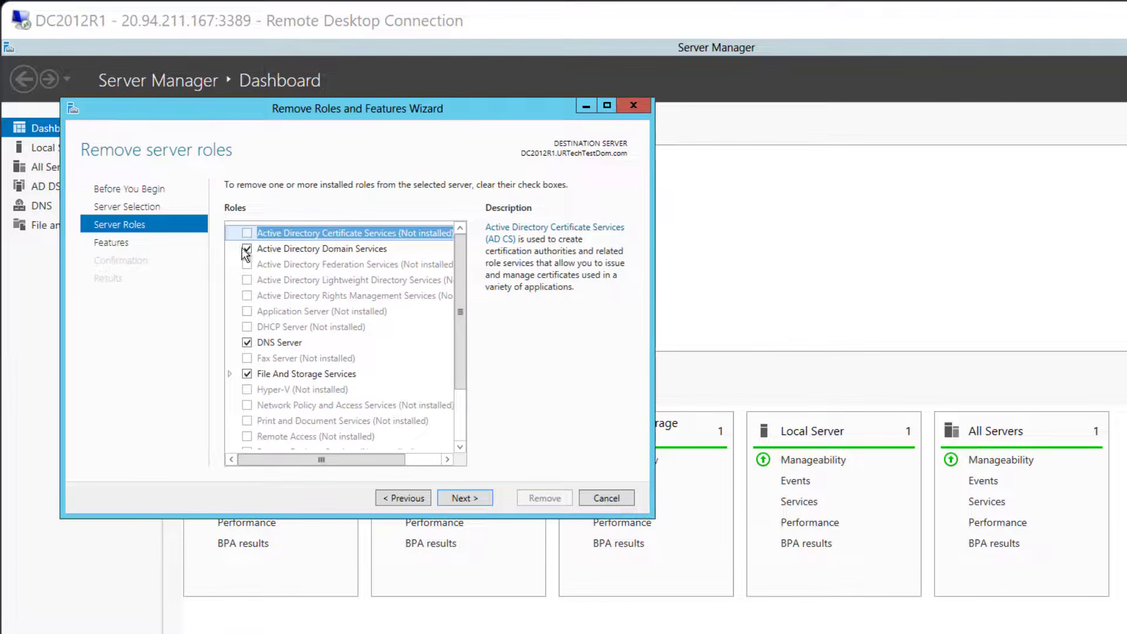
# - Select Active Directory Domain Services on DC2012R1 for removal with its management tools and choose to demote this domain controller
pyautogui.click(247, 249)
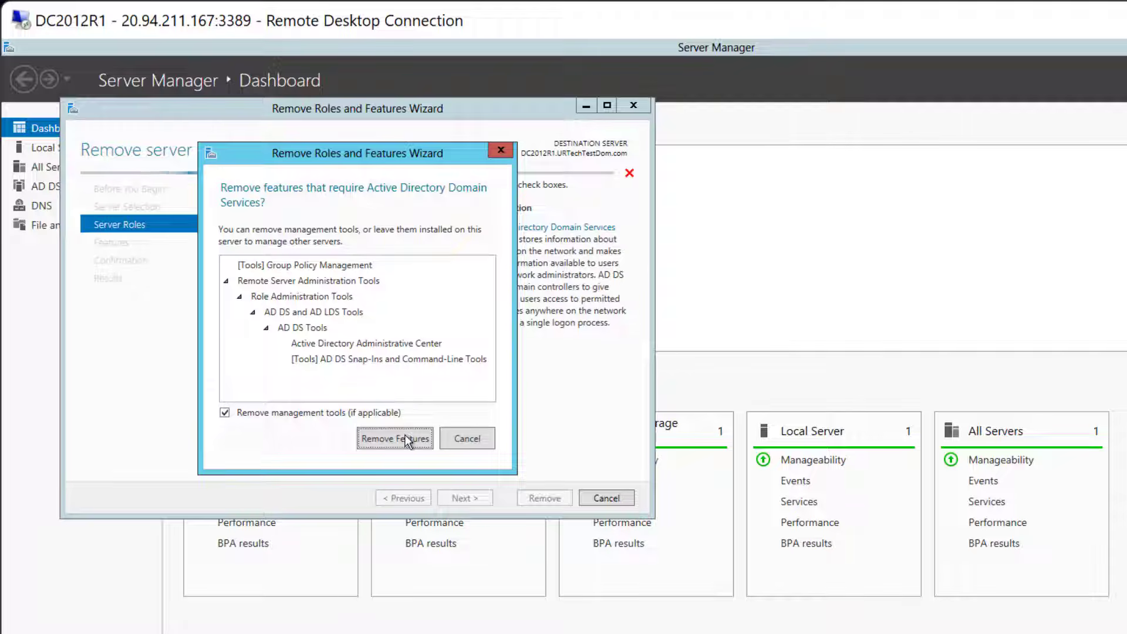
pyautogui.click(405, 435)
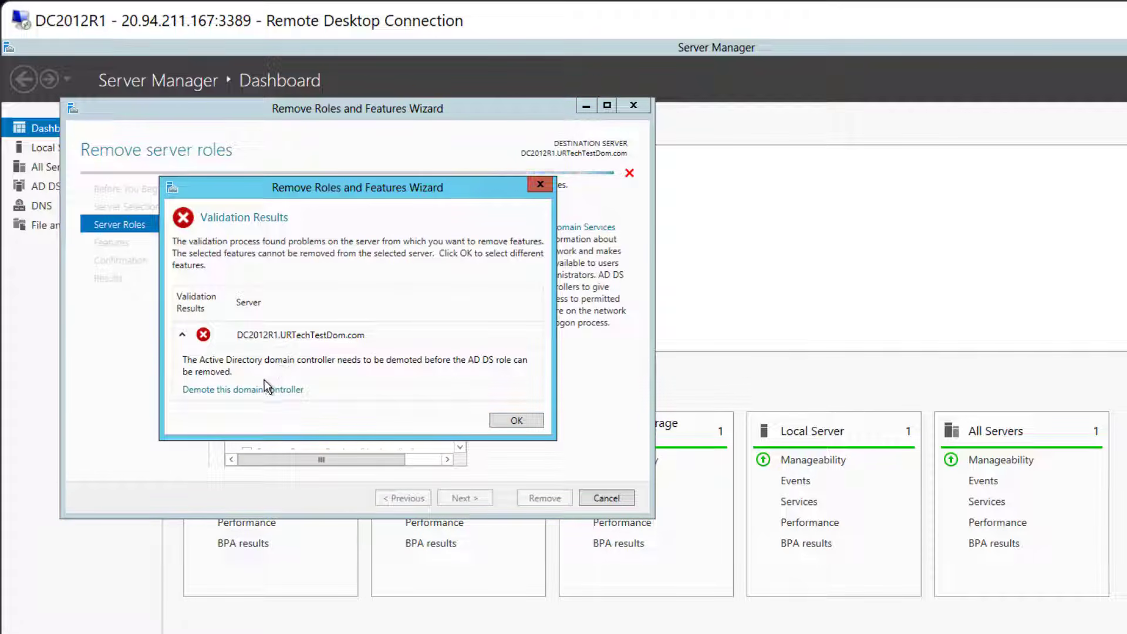
pyautogui.click(261, 390)
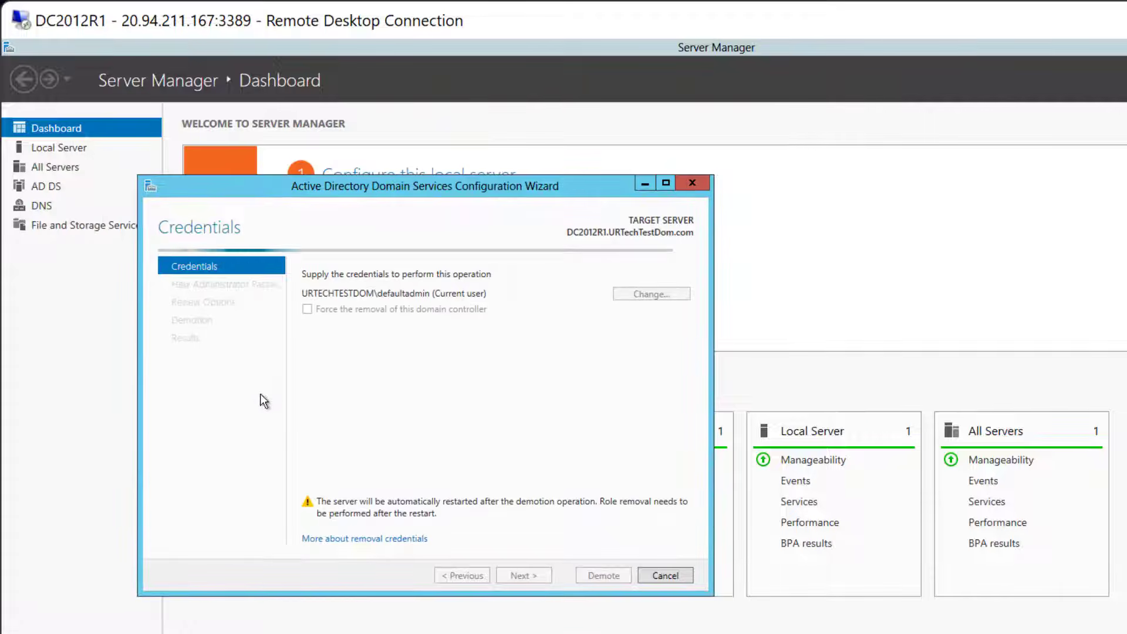
# - Continue the demotion with the current credentials, accept proceeding with the removal, and keep Remove DNS delegation enabled
pyautogui.click(531, 575)
pyautogui.click(307, 346)
pyautogui.click(523, 577)
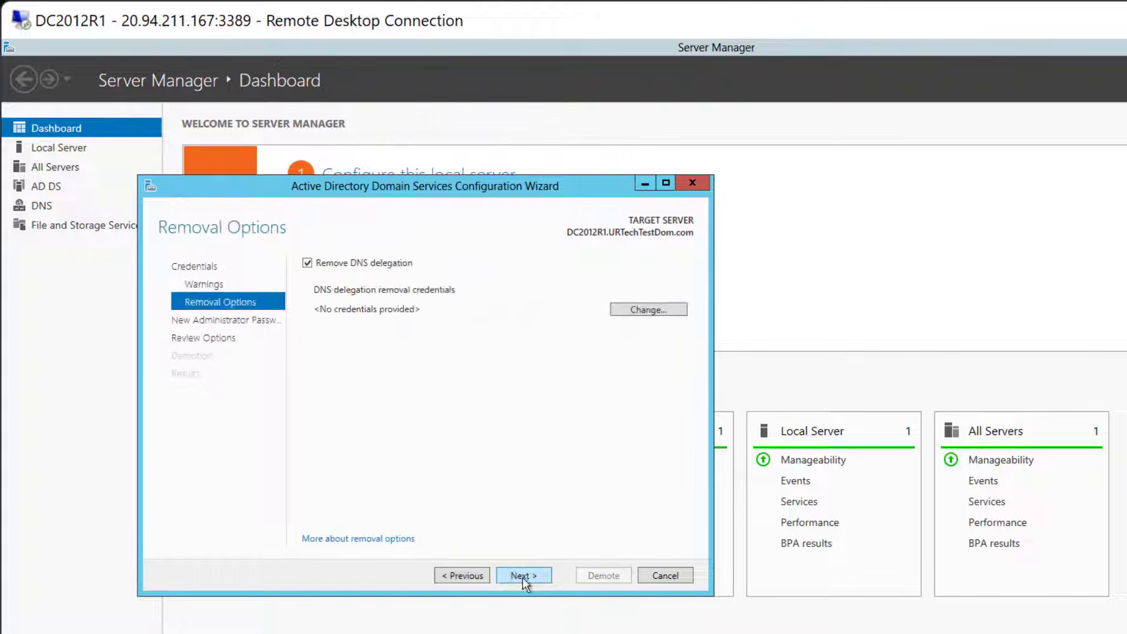
pyautogui.click(523, 578)
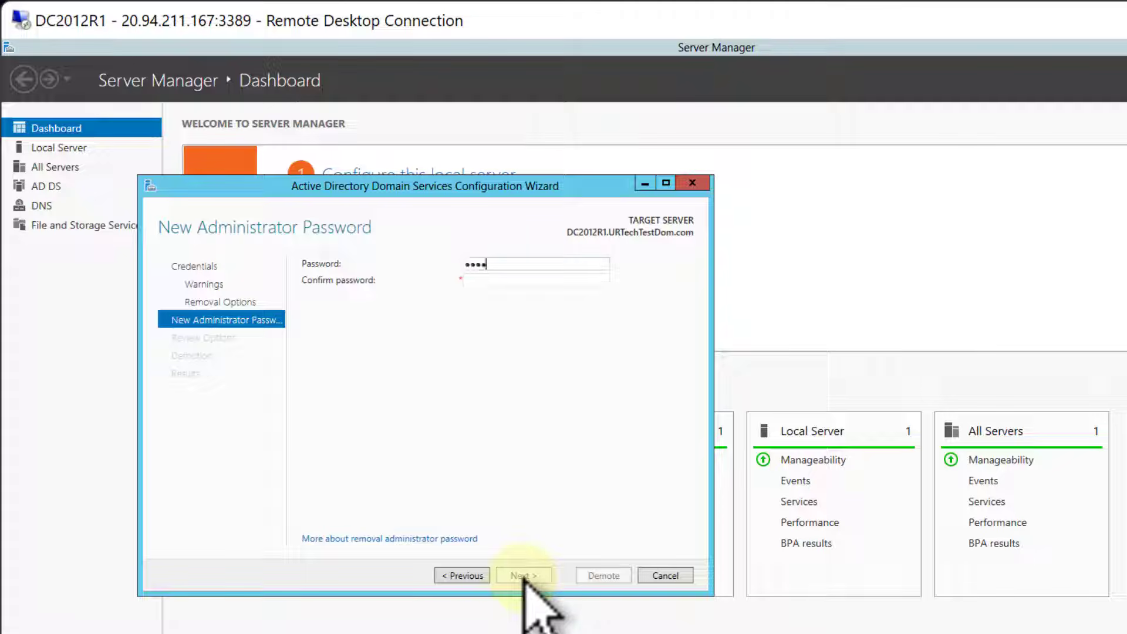
# - Enter and confirm the new local administrator password, and demote DC2012R1
pyautogui.write('••••••')
pyautogui.write('••••••')
pyautogui.press('Tab')
pyautogui.write('••••••••••••')
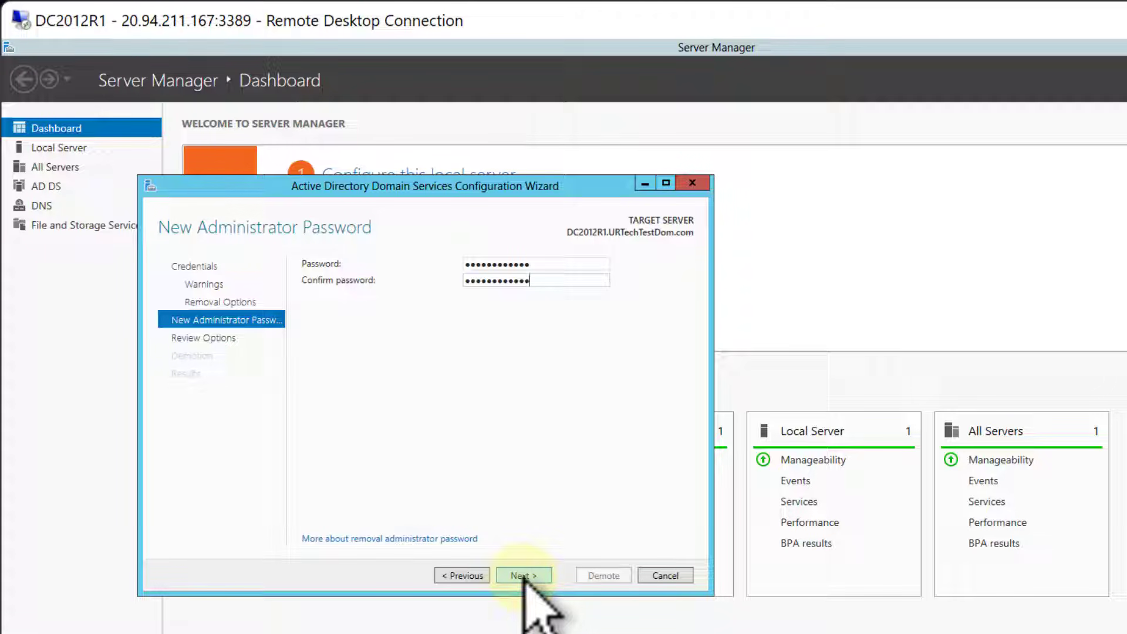
pyautogui.click(523, 576)
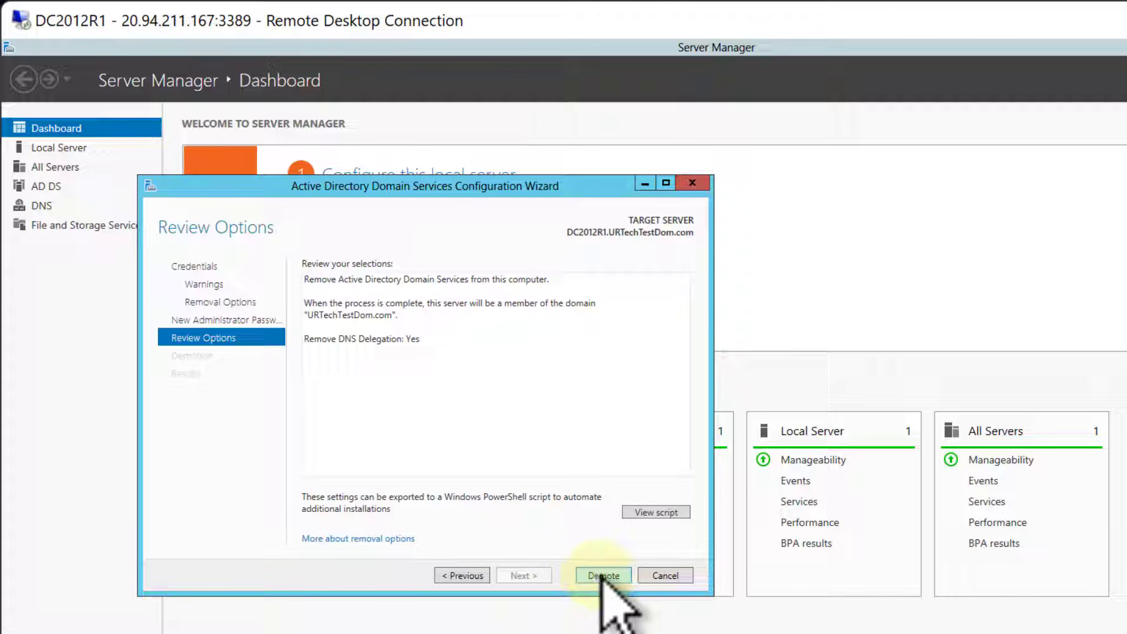
pyautogui.click(603, 576)
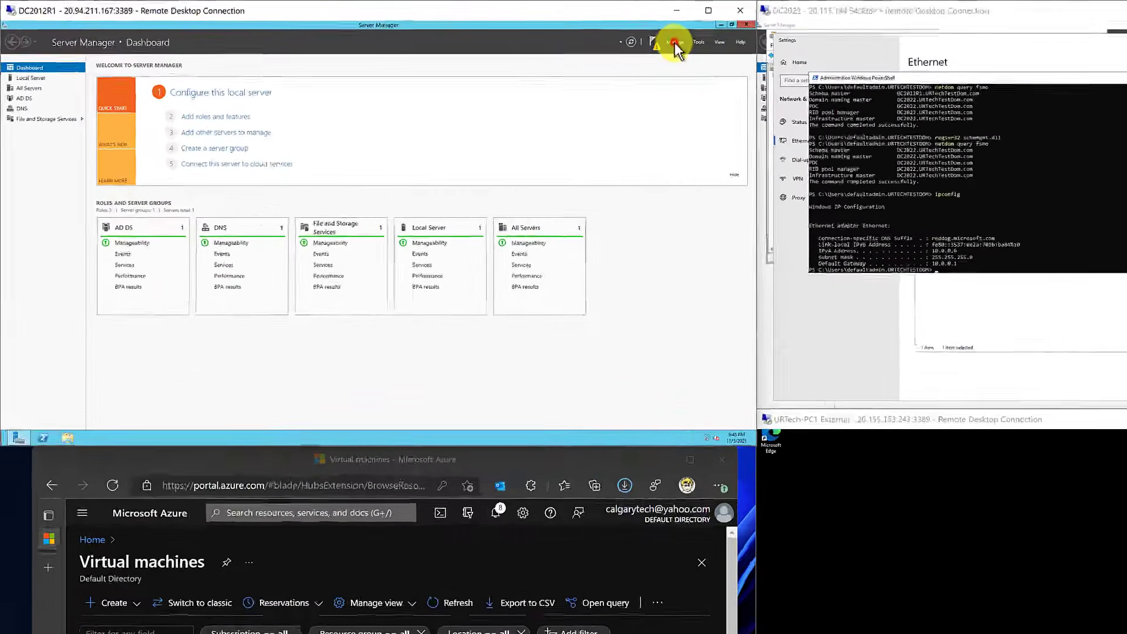
# - In a new Remove Roles and Features Wizard on DC2012R1, deselect Active Directory Domain Services and DNS Server with their dependent features
pyautogui.click(502, 31)
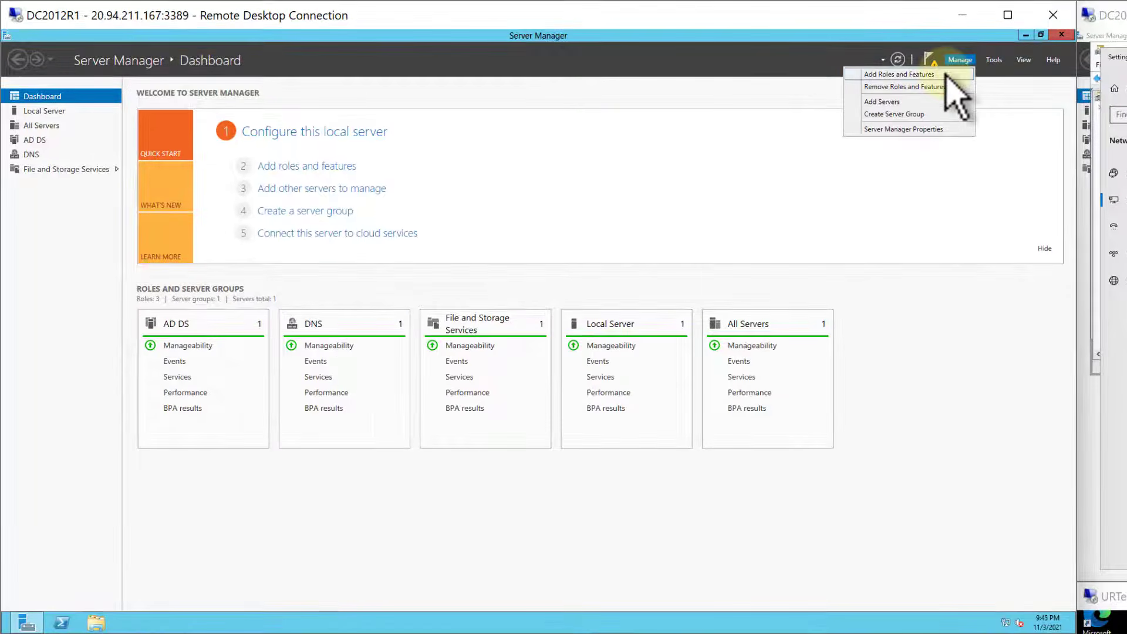
pyautogui.click(942, 87)
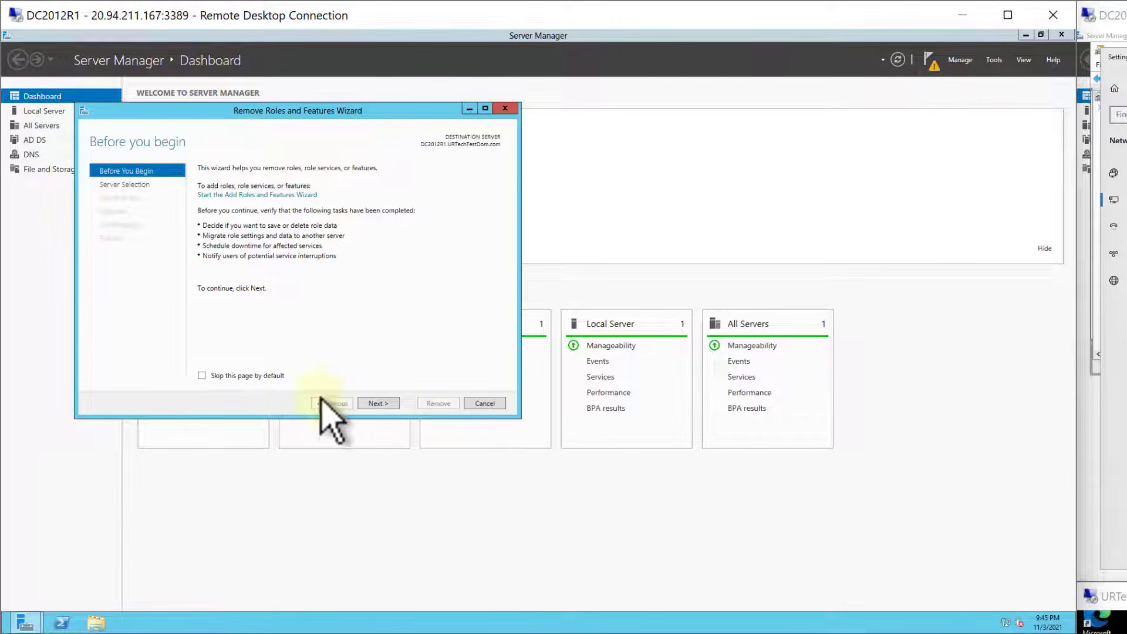
pyautogui.click(384, 403)
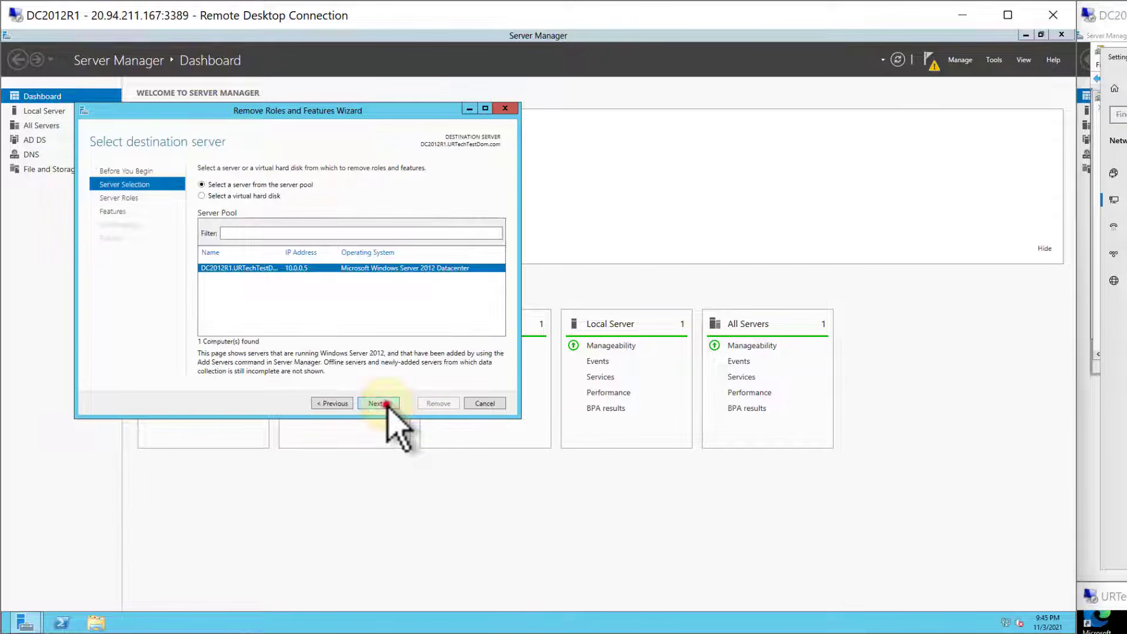
pyautogui.click(386, 403)
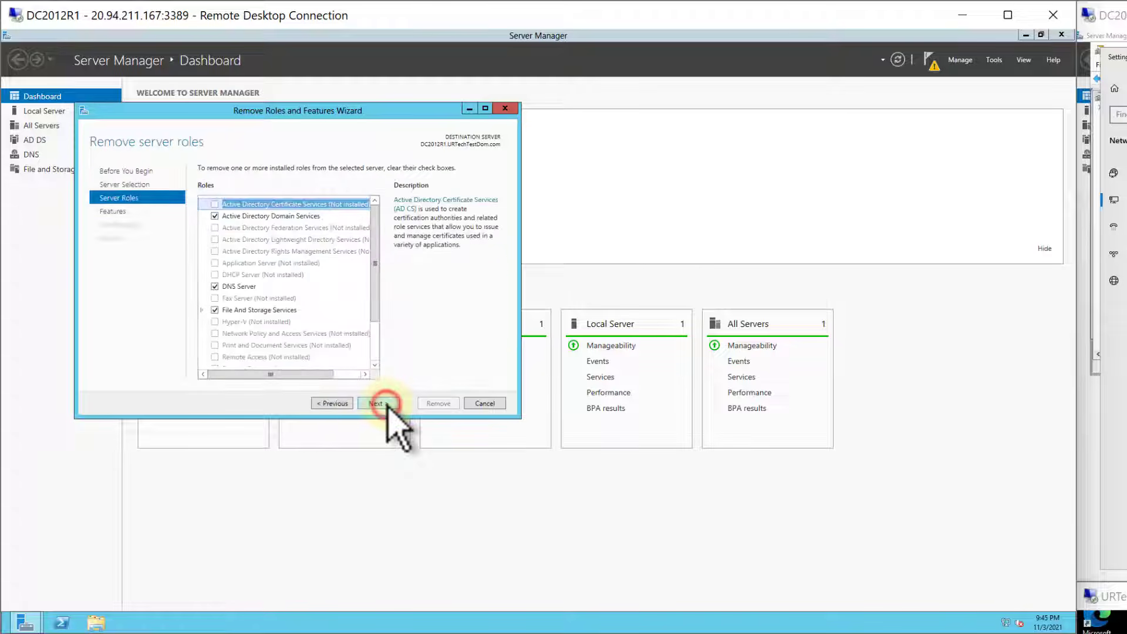
pyautogui.click(216, 217)
pyautogui.click(320, 358)
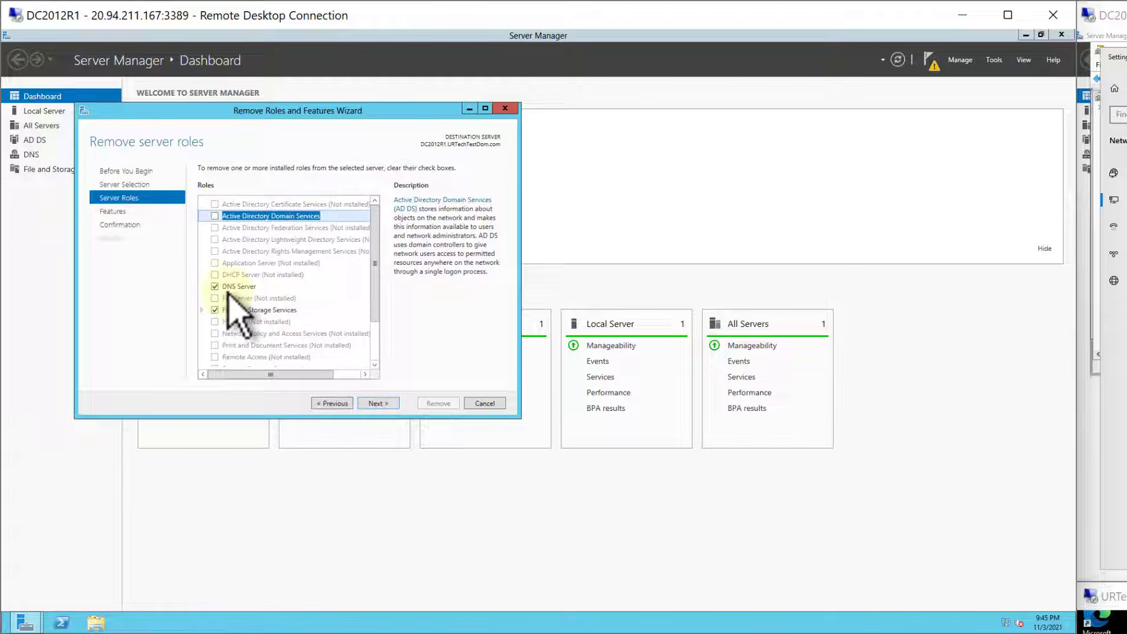
pyautogui.click(215, 287)
pyautogui.click(325, 352)
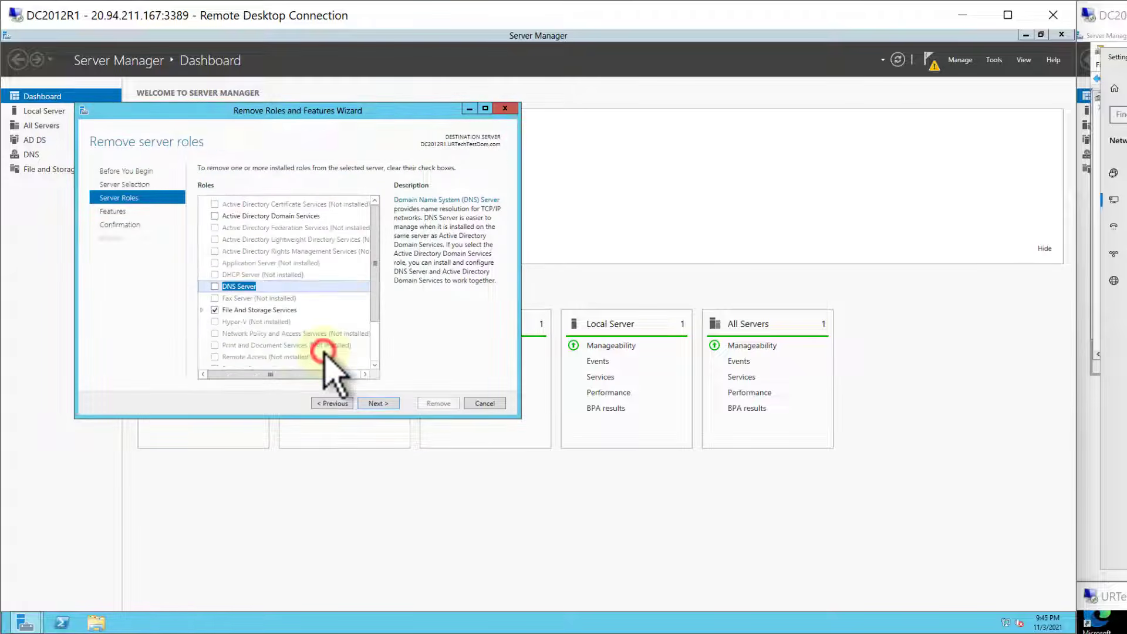
# - Leave the remaining features unchanged and run the removal of the deselected roles
pyautogui.click(386, 403)
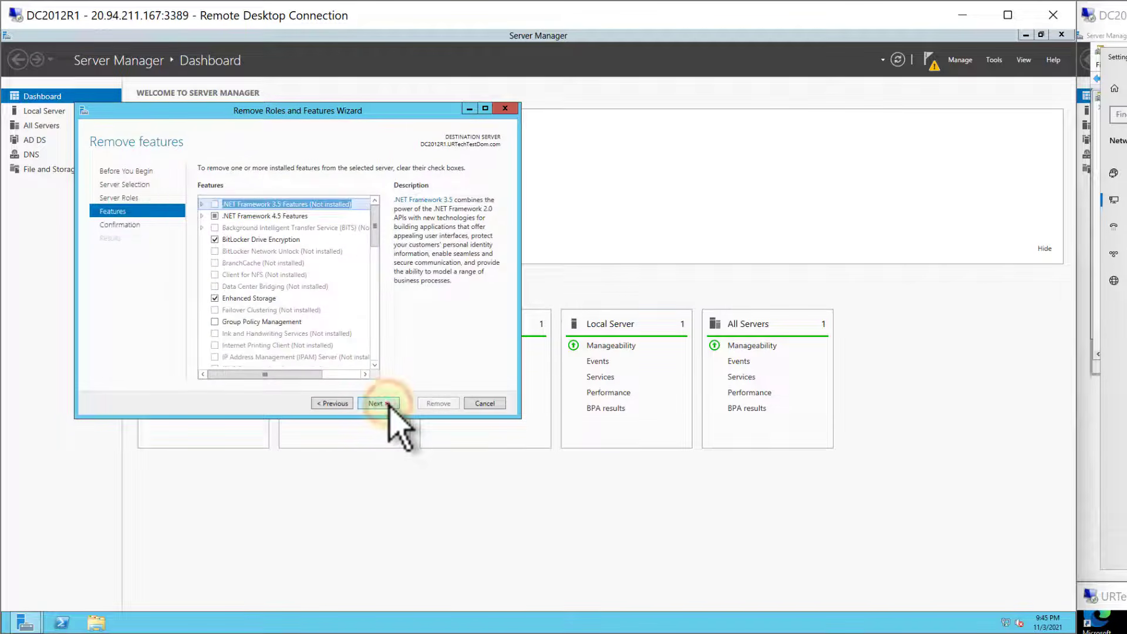
pyautogui.click(385, 403)
pyautogui.click(443, 404)
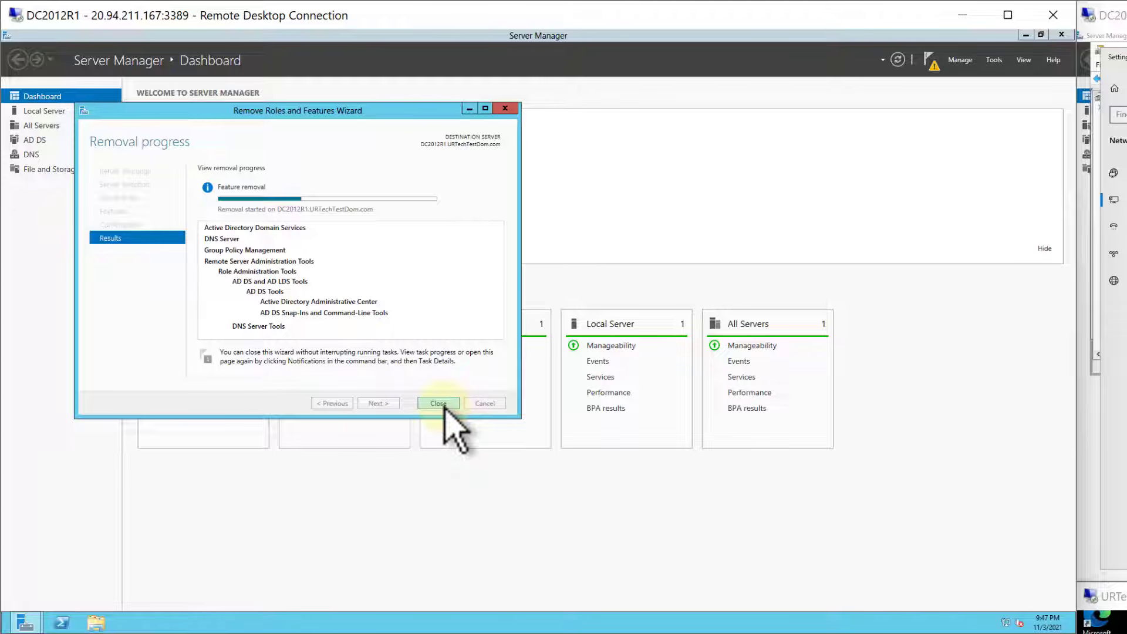
# - Check the task notifications and the Local Server properties of DC2012R1 in Server Manager
pyautogui.click(1089, 455)
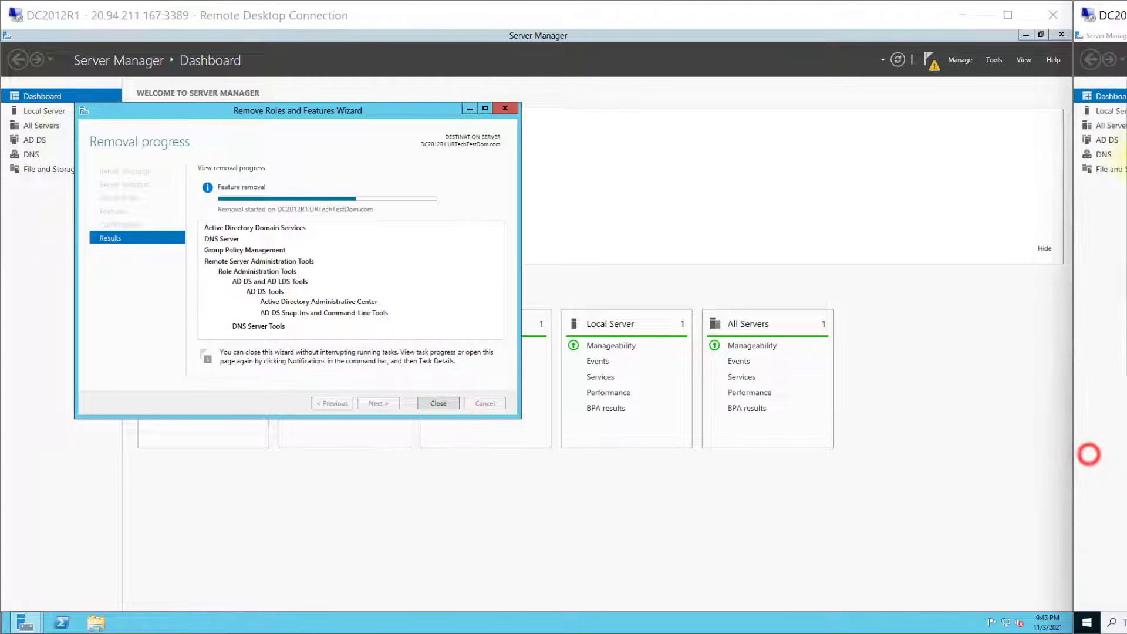
pyautogui.click(930, 64)
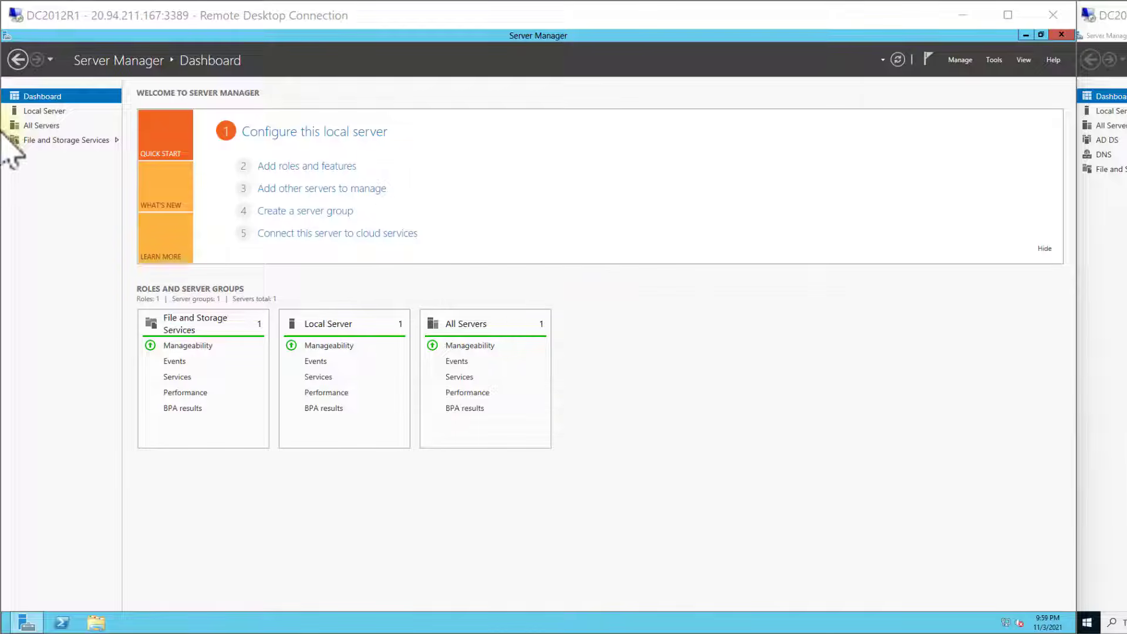
pyautogui.click(40, 111)
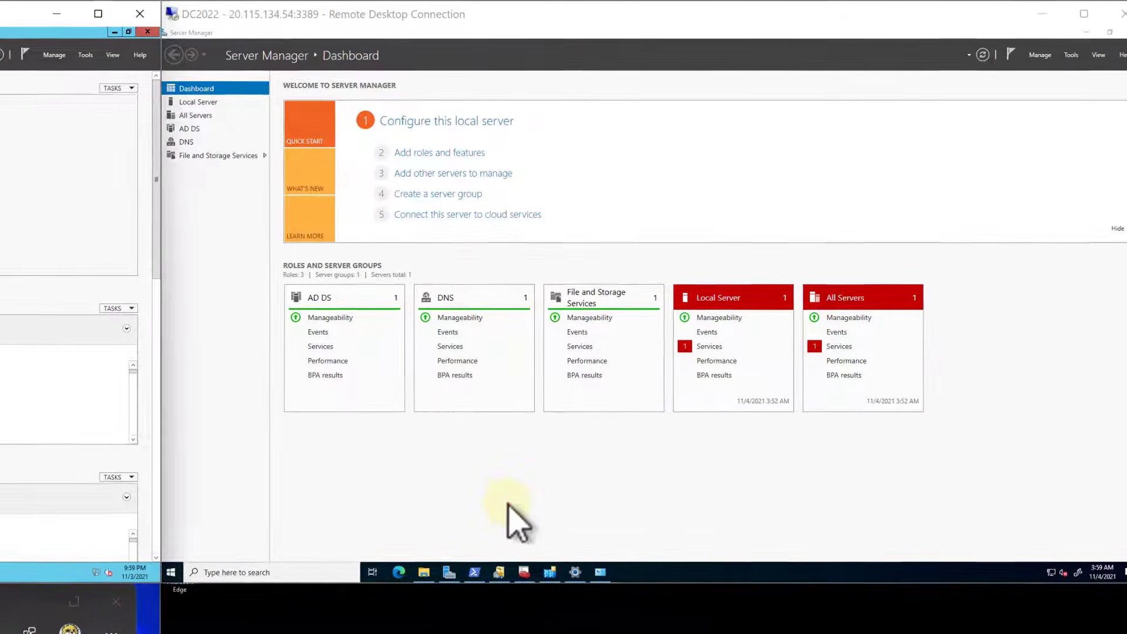
# - Switch to DC2022, open Active Directory Users and Computers, and view the Computers container of URTechTestDom.com
pyautogui.click(488, 502)
pyautogui.click(1090, 626)
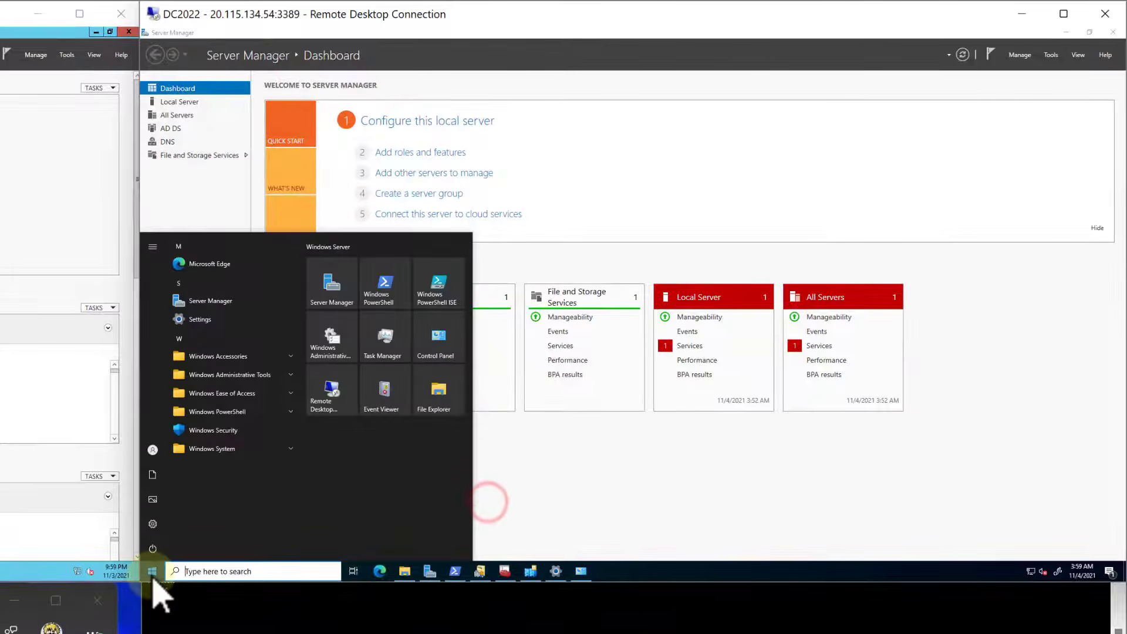
pyautogui.write('use')
pyautogui.write('rs')
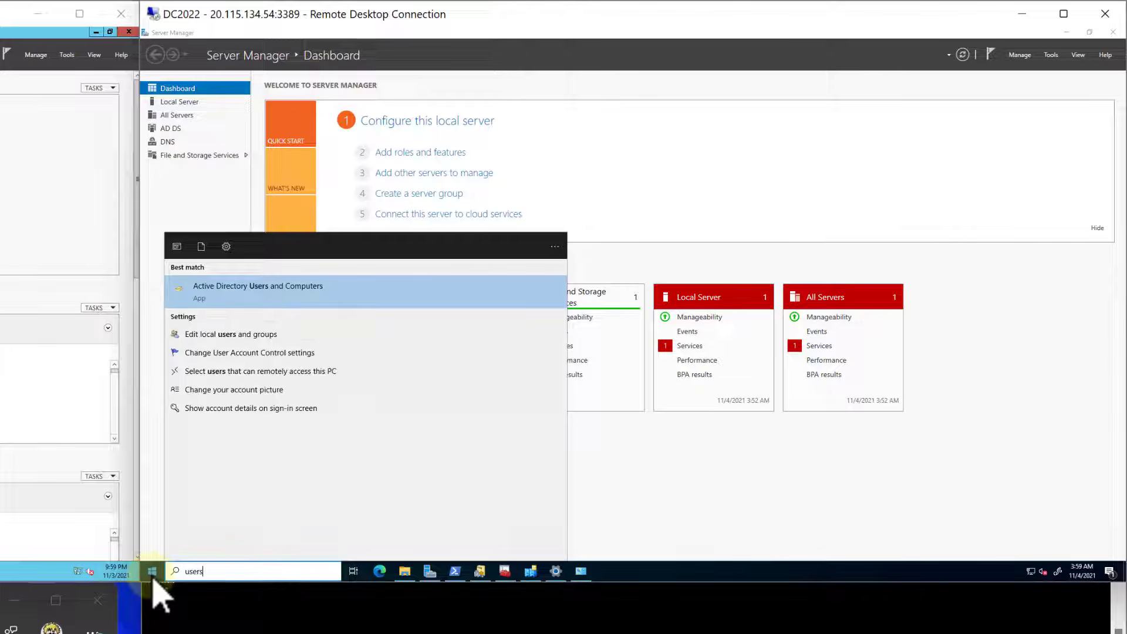
pyautogui.press('Return')
pyautogui.click(320, 132)
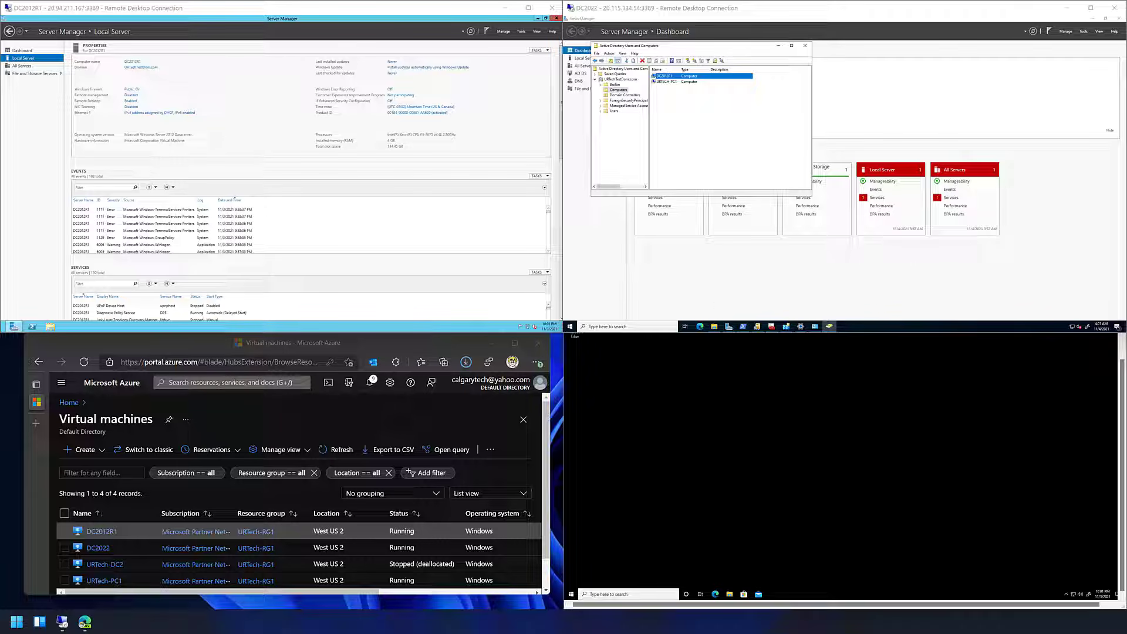
# - Open Active Directory Domains and Trusts on DC2022
pyautogui.click(570, 326)
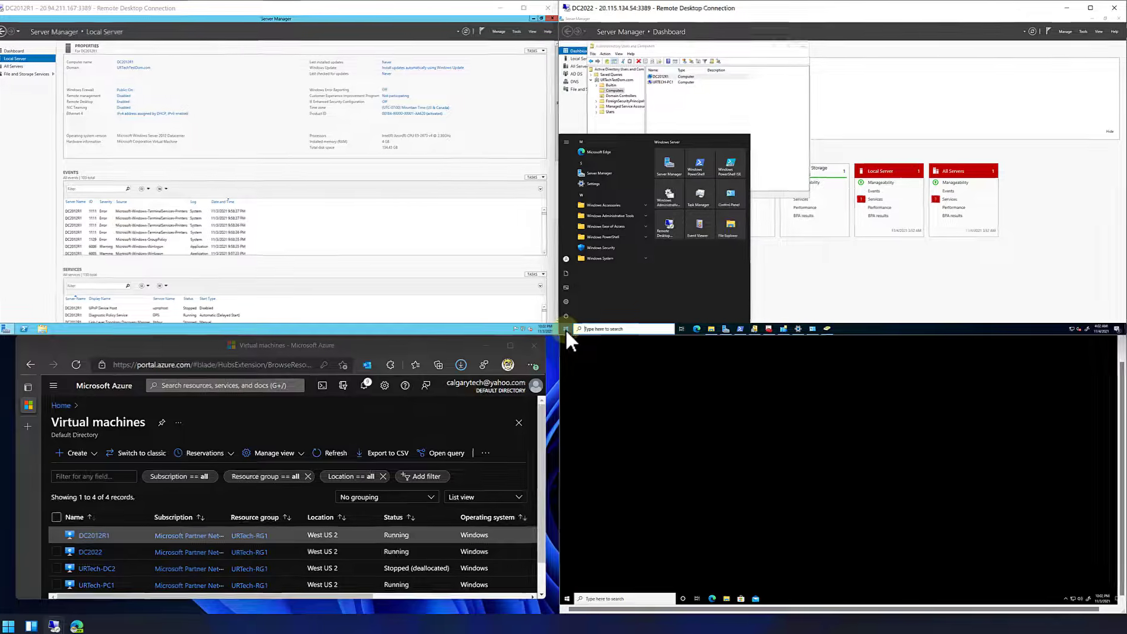
pyautogui.write('doam')
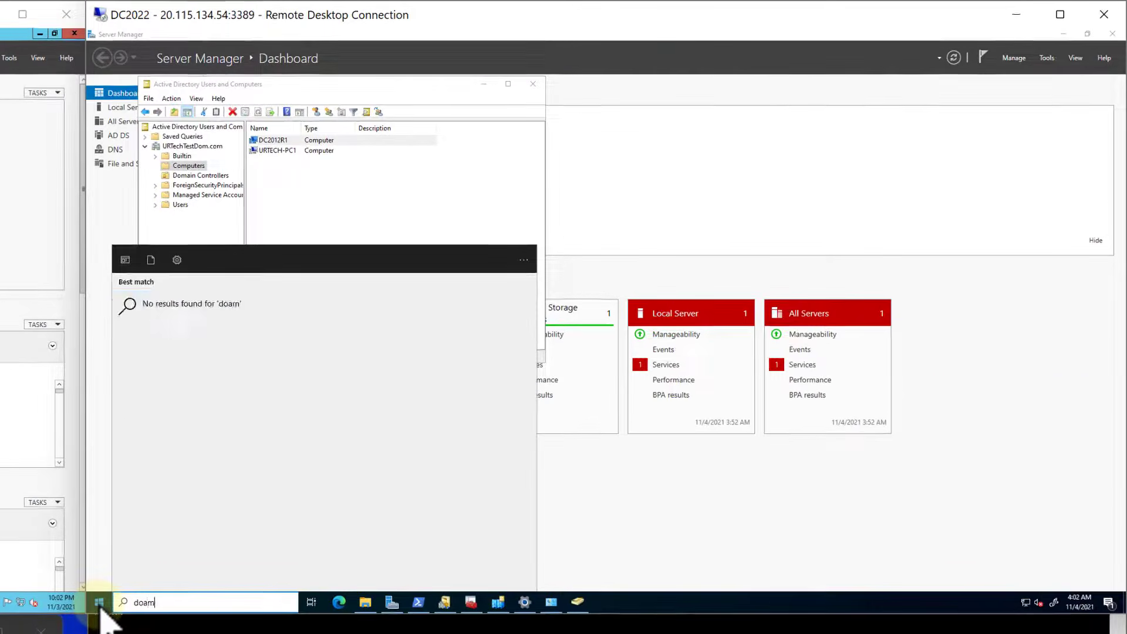
pyautogui.press('BackSpace')
pyautogui.press('BackSpace')
pyautogui.write('mai')
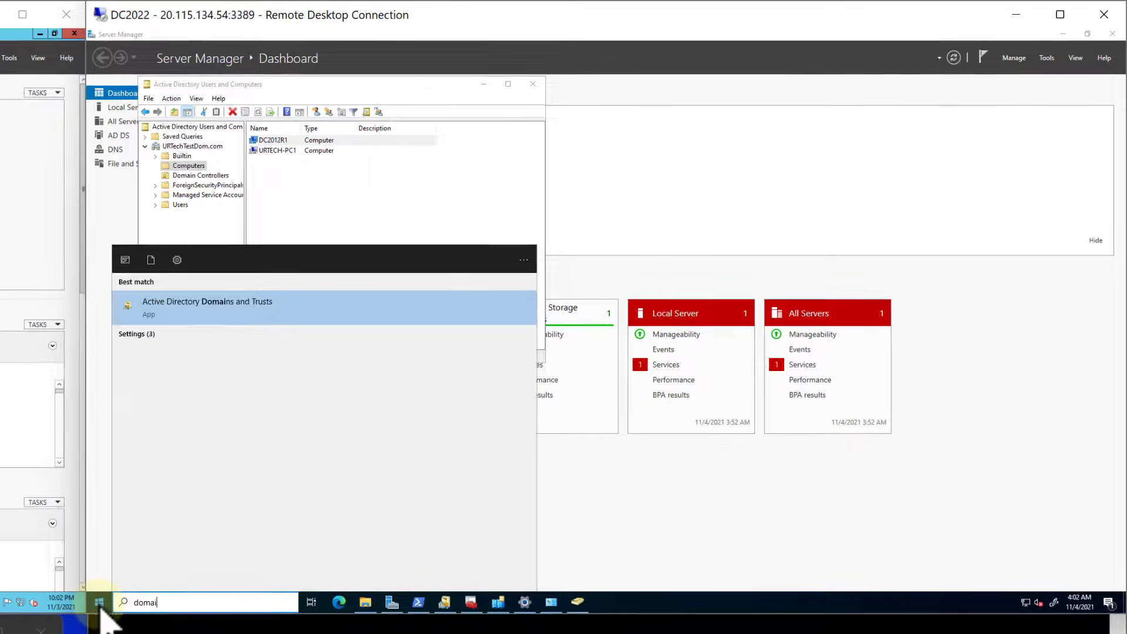
pyautogui.press('Return')
# - Raise the domain functional level of URTechTestDom.com to Windows Server 2016 and accept the irreversible change
pyautogui.click(145, 101)
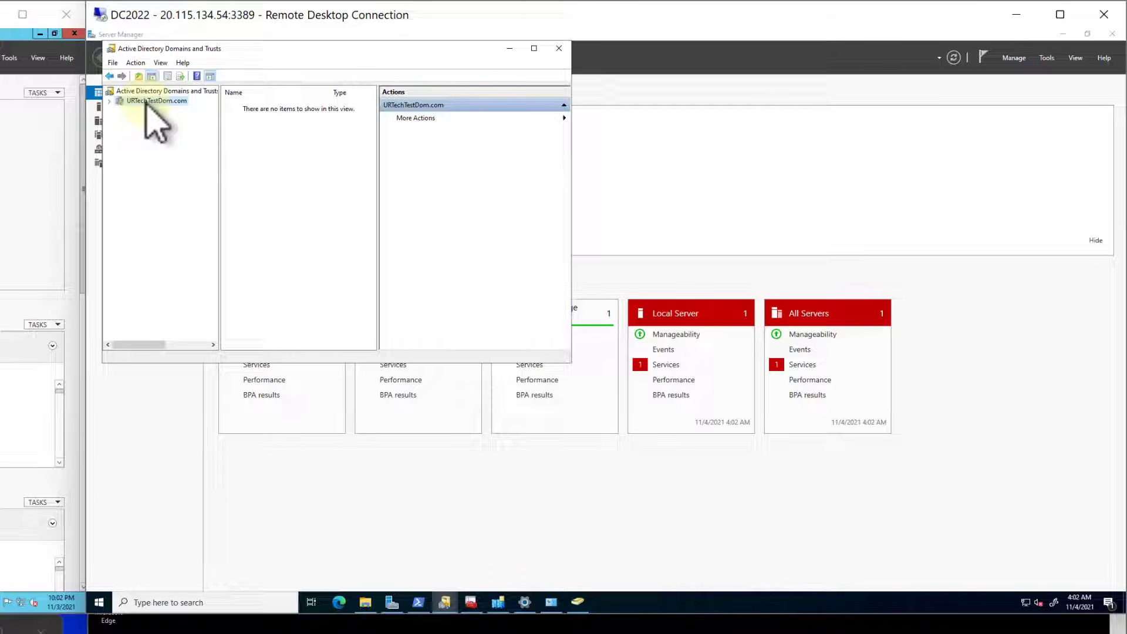
pyautogui.rightClick(146, 102)
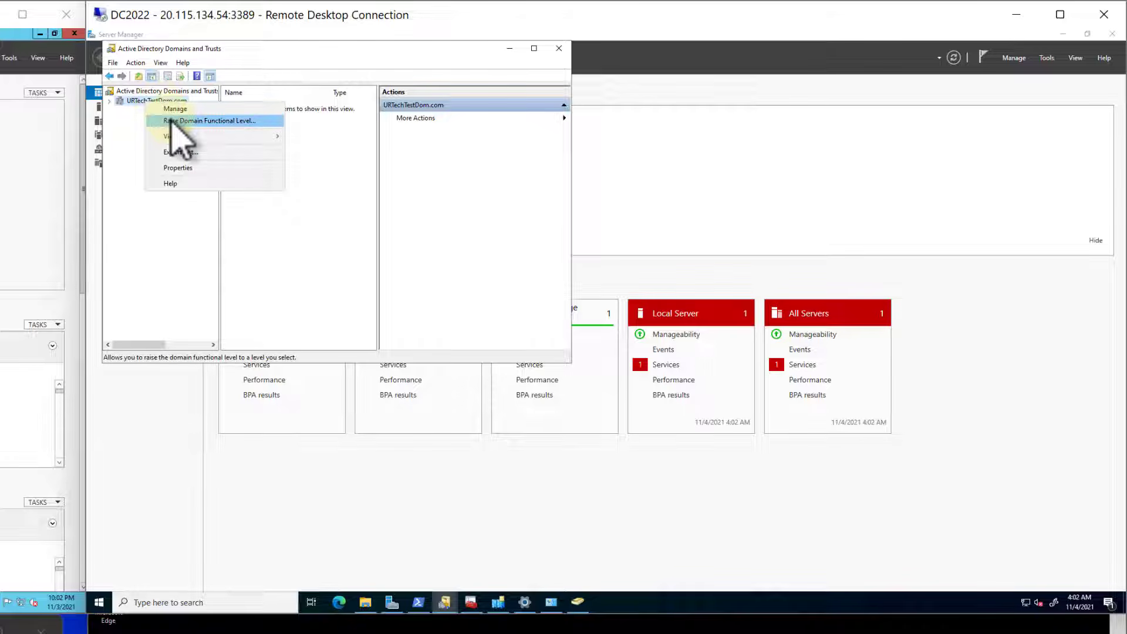
pyautogui.click(179, 121)
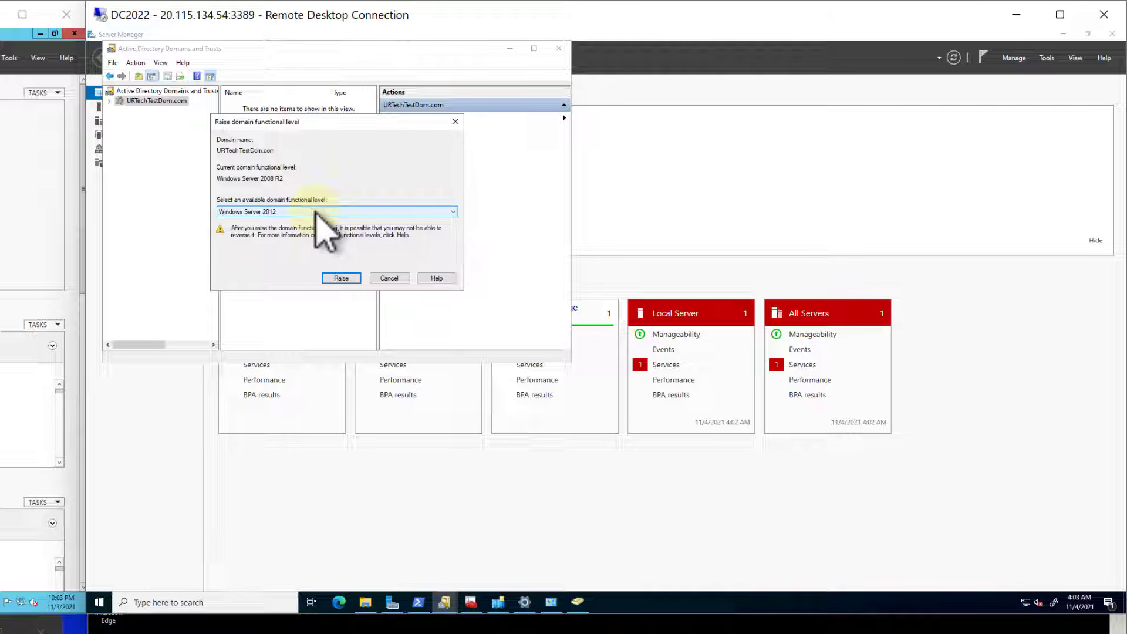
pyautogui.click(317, 212)
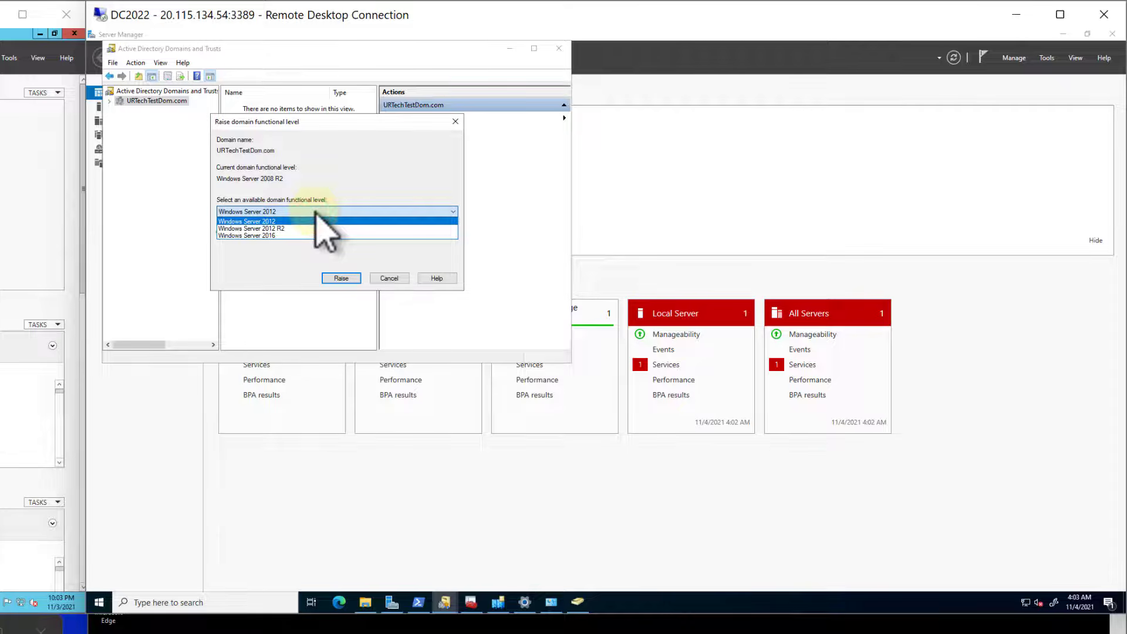
pyautogui.click(299, 236)
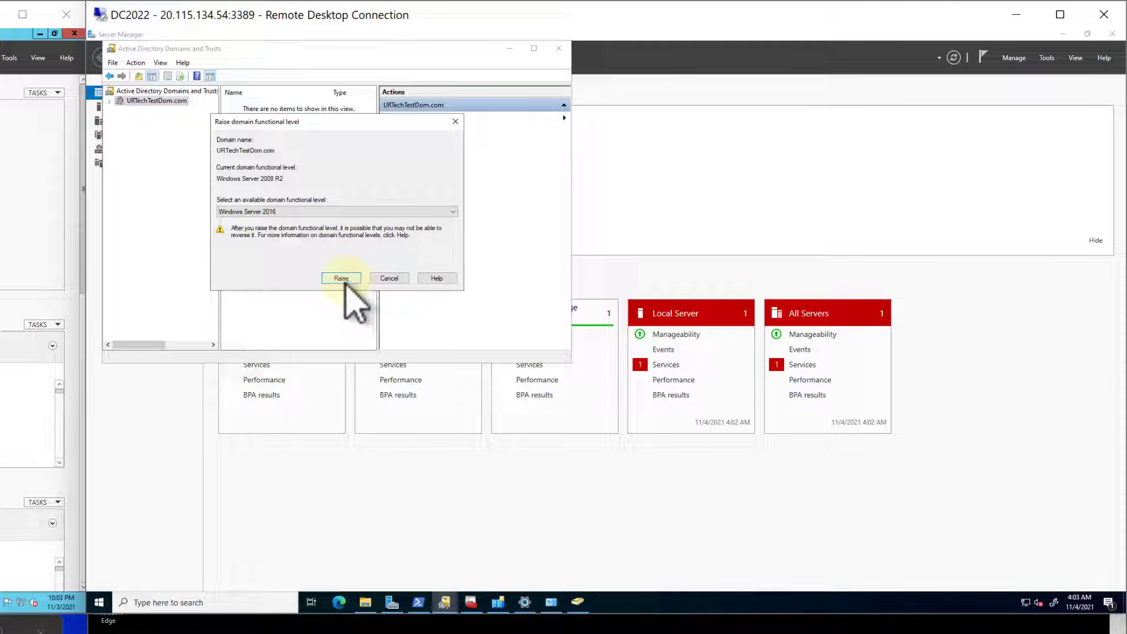
pyautogui.click(341, 279)
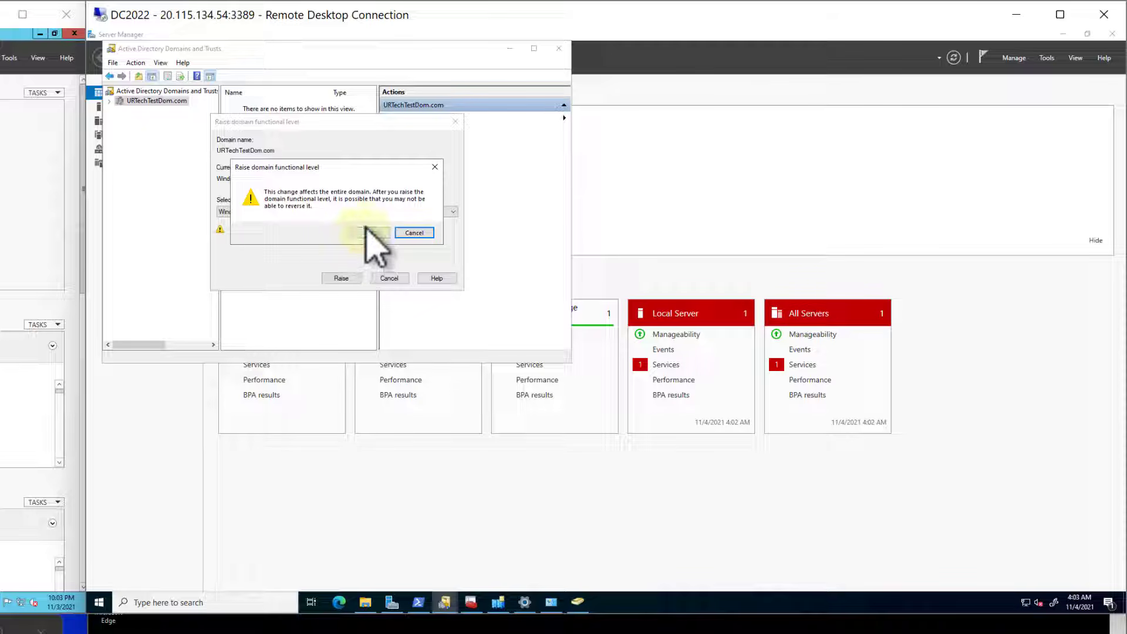
pyautogui.click(367, 232)
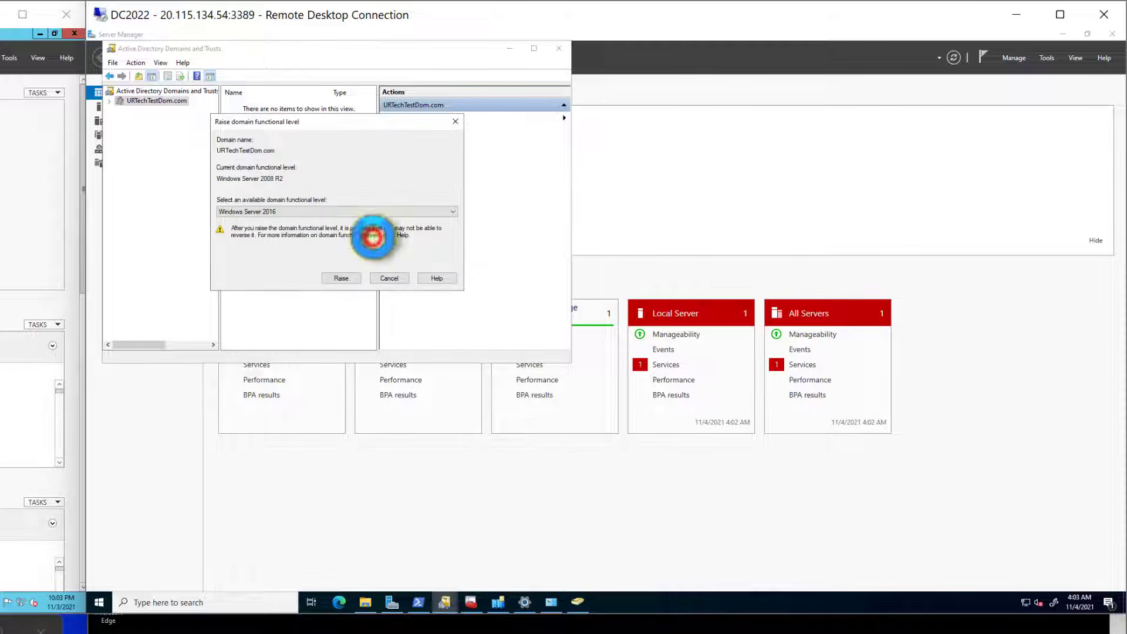
pyautogui.click(405, 235)
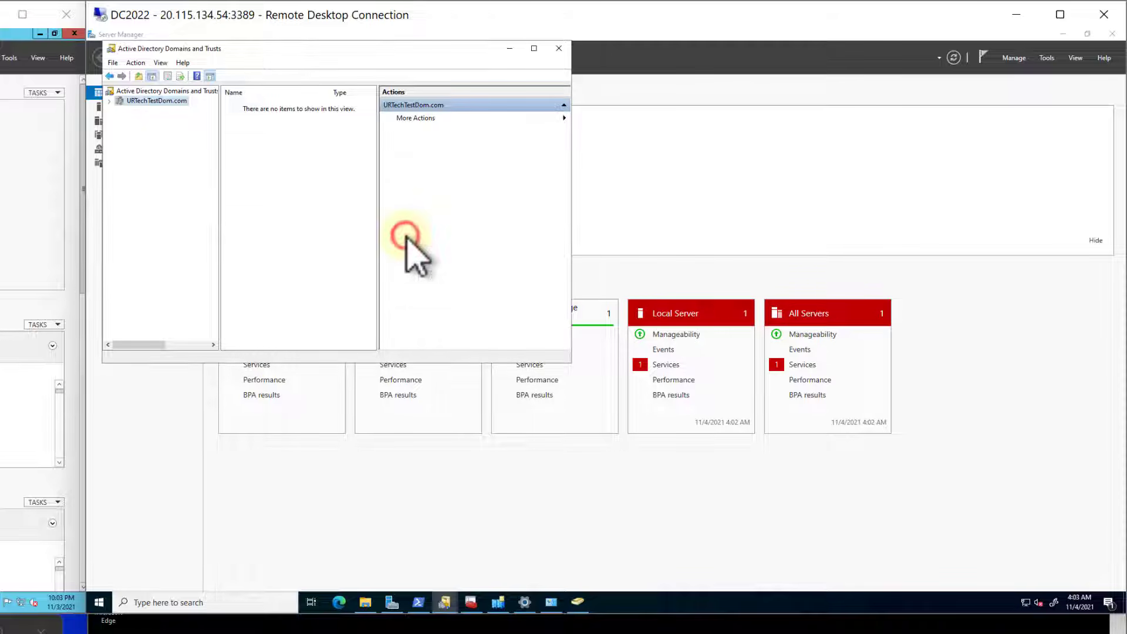
# - Check the current domain functional level of URTechTestDom.com
pyautogui.rightClick(148, 101)
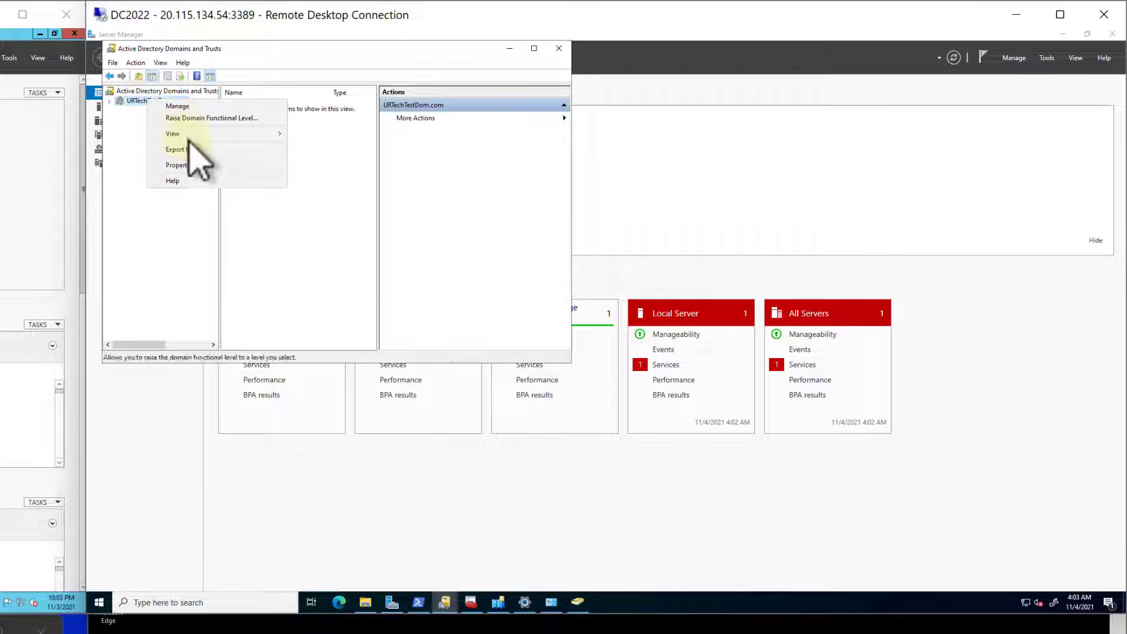
pyautogui.click(190, 116)
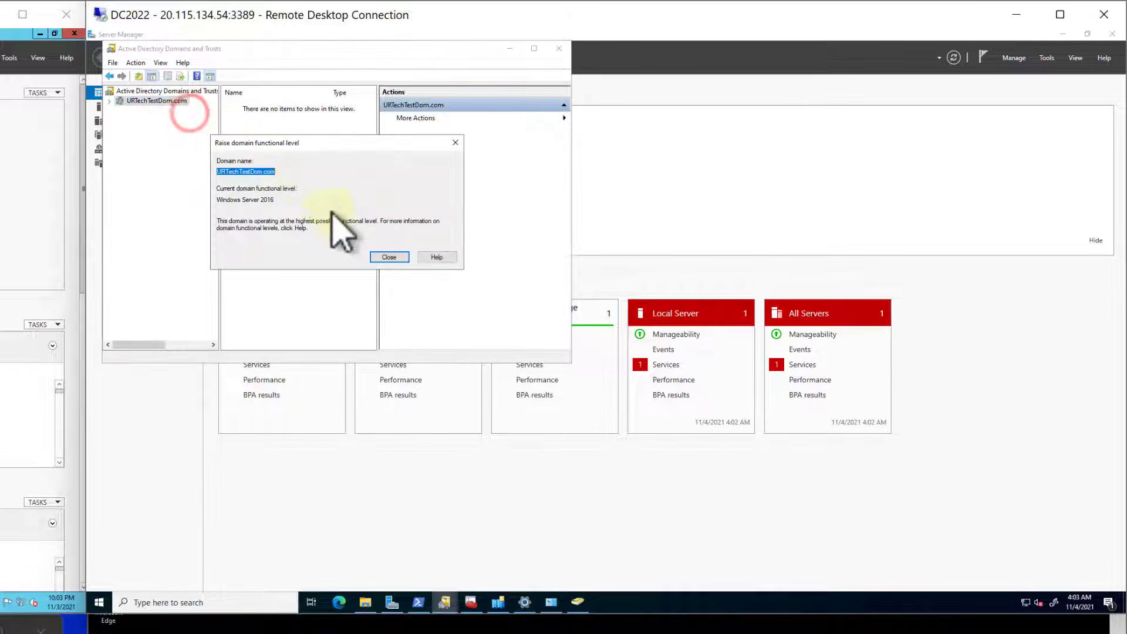
pyautogui.click(443, 257)
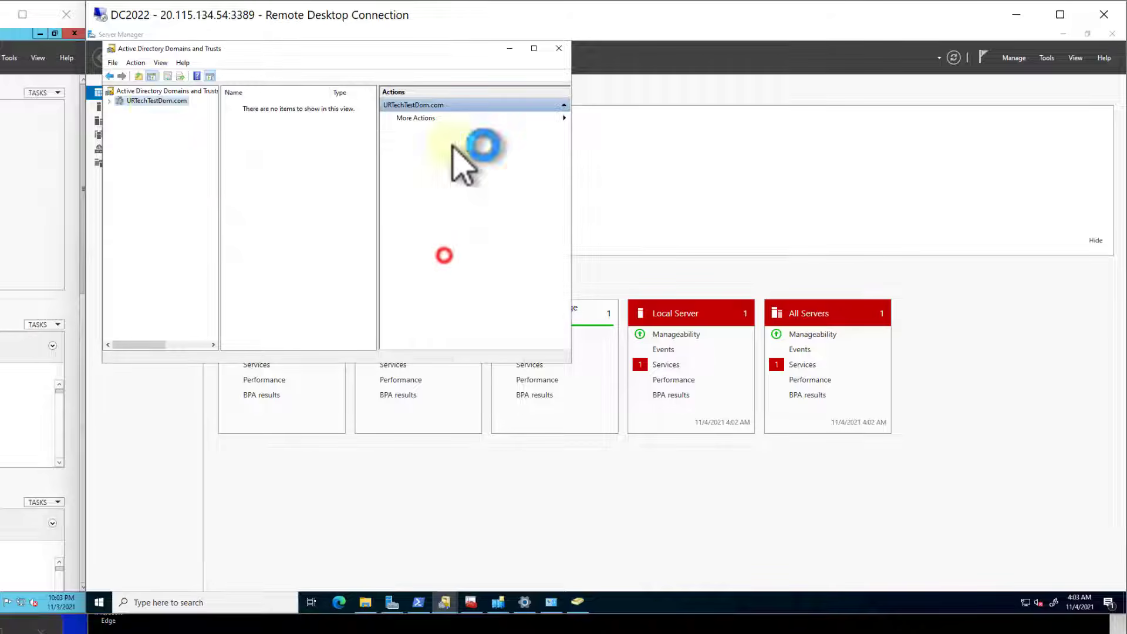
# - Raise the forest functional level of URTechTestDom.com to Windows Server 2016 and accept the irreversible change
pyautogui.click(146, 90)
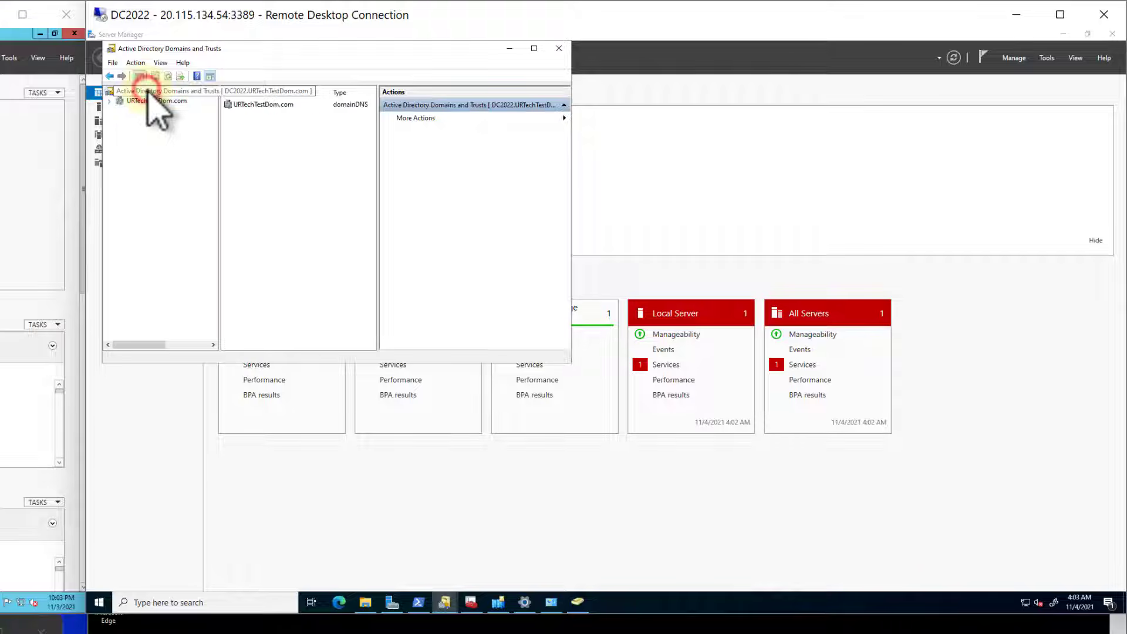
pyautogui.rightClick(147, 90)
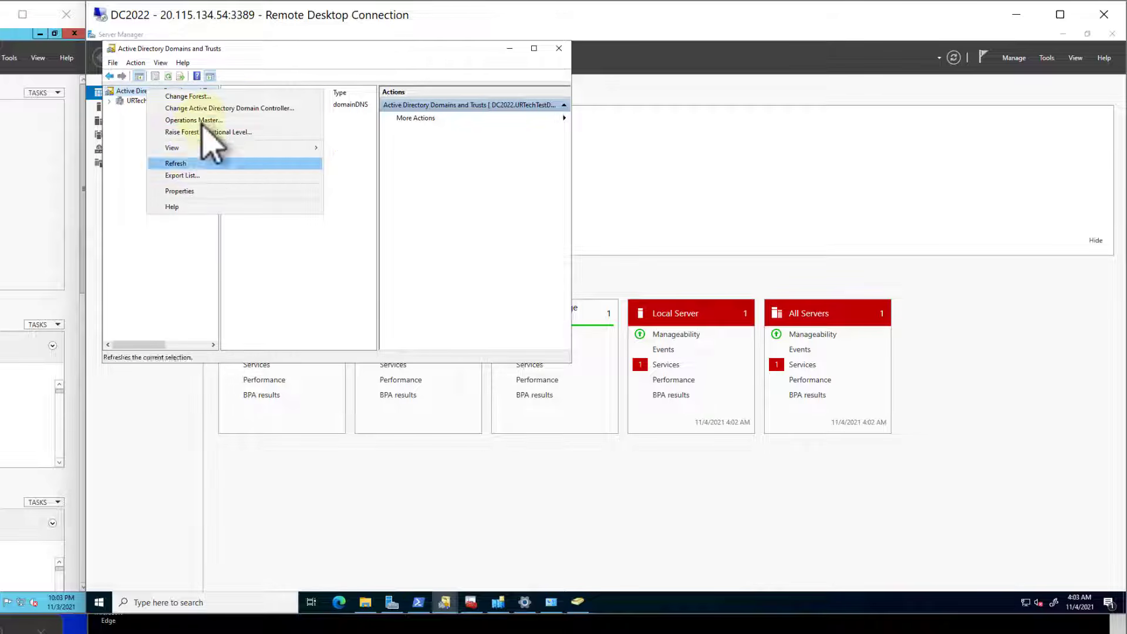
pyautogui.click(215, 131)
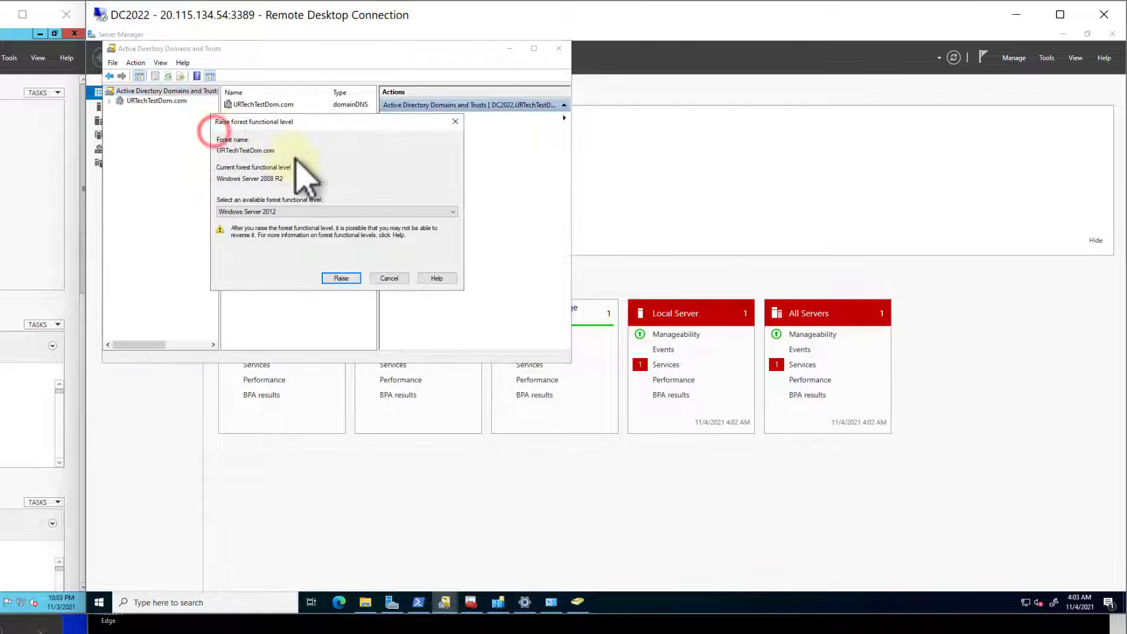
pyautogui.click(281, 212)
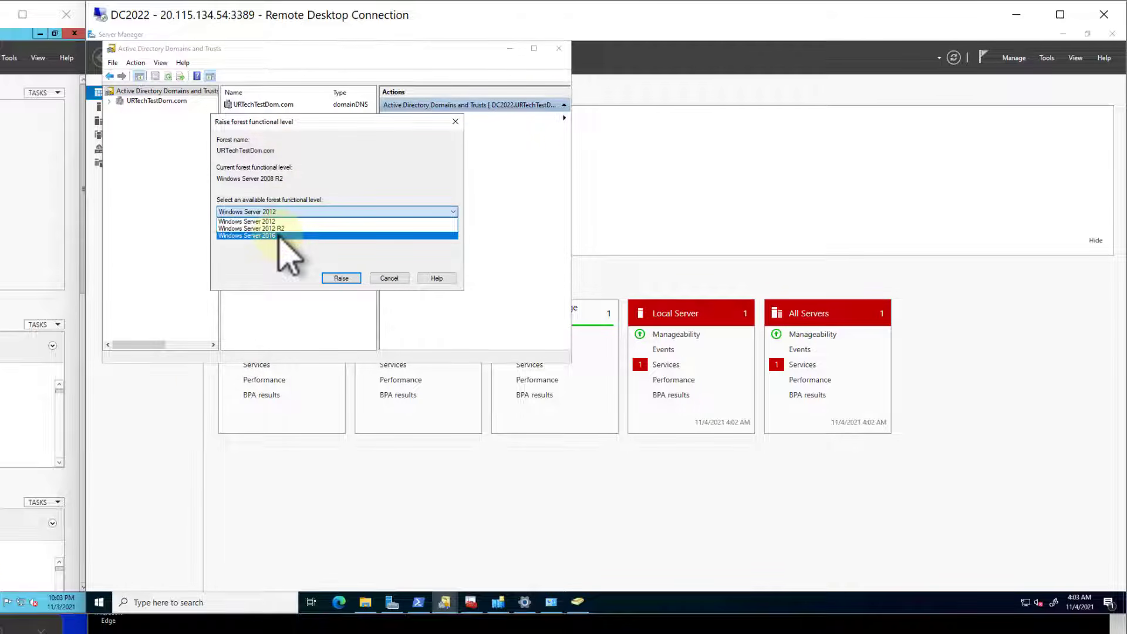
pyautogui.click(278, 235)
pyautogui.click(340, 278)
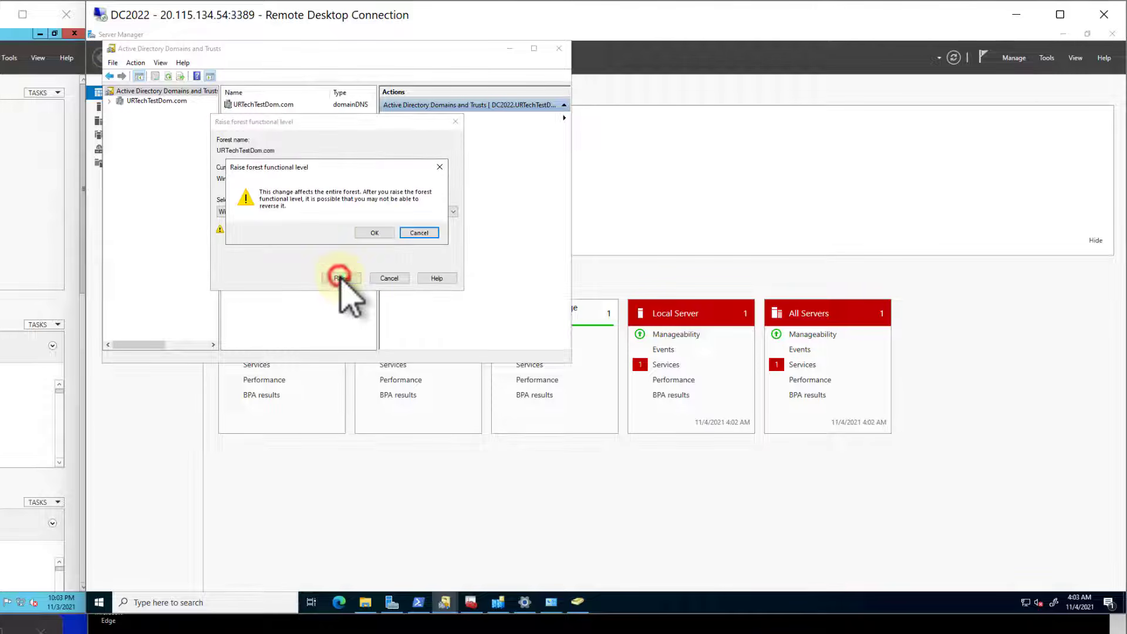
pyautogui.click(379, 233)
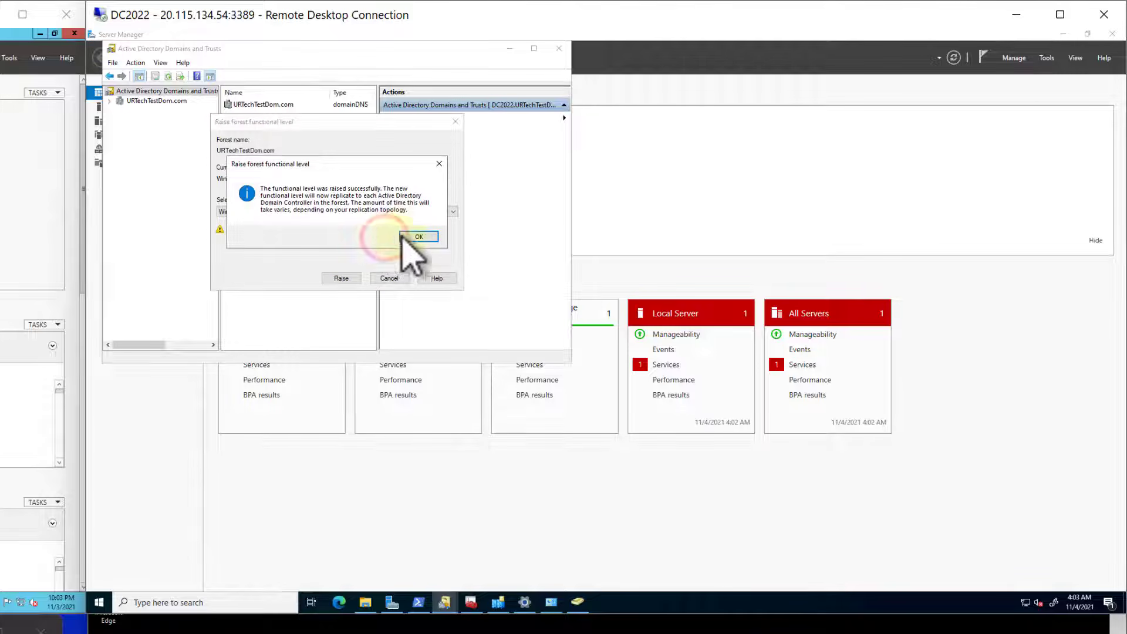
pyautogui.click(419, 237)
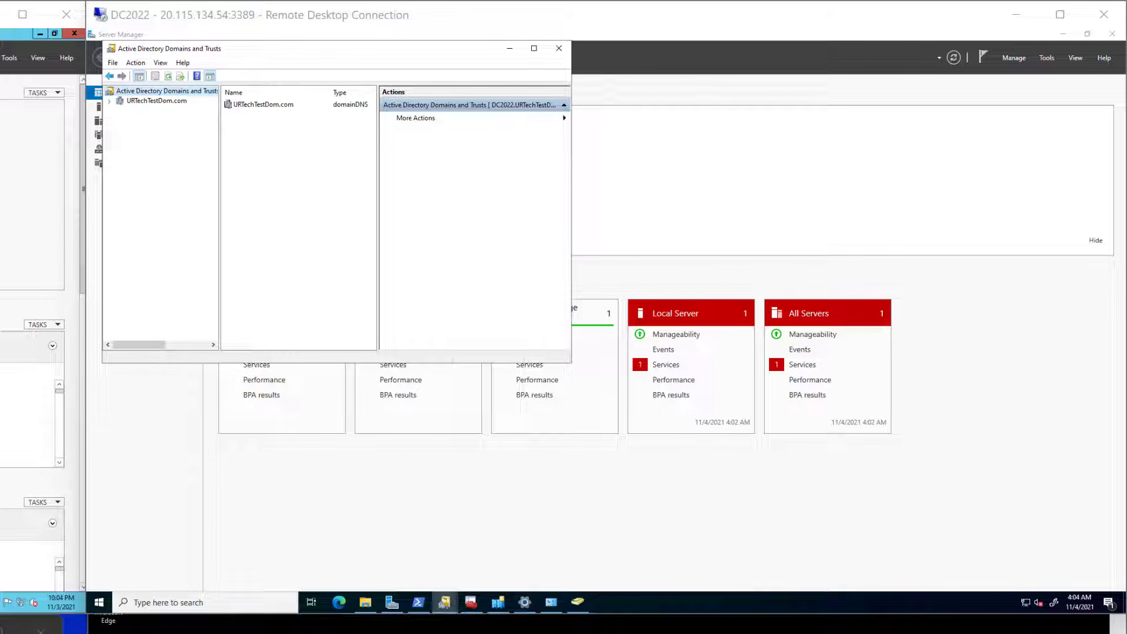
# - Query the domain and forest modes in PowerShell with "Get-ADDomain | fl Name,DomainMode" and "Get-ADForest | fl Name,ForestMode"
pyautogui.click(419, 604)
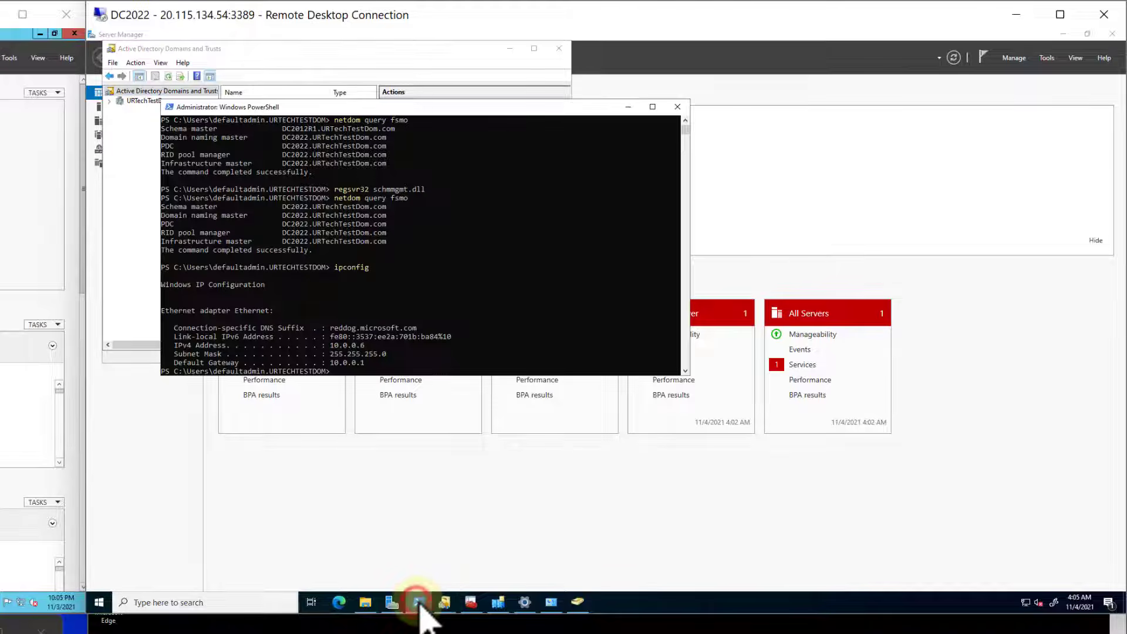
pyautogui.write('Get-ADDomain | fl Name,DomainMode')
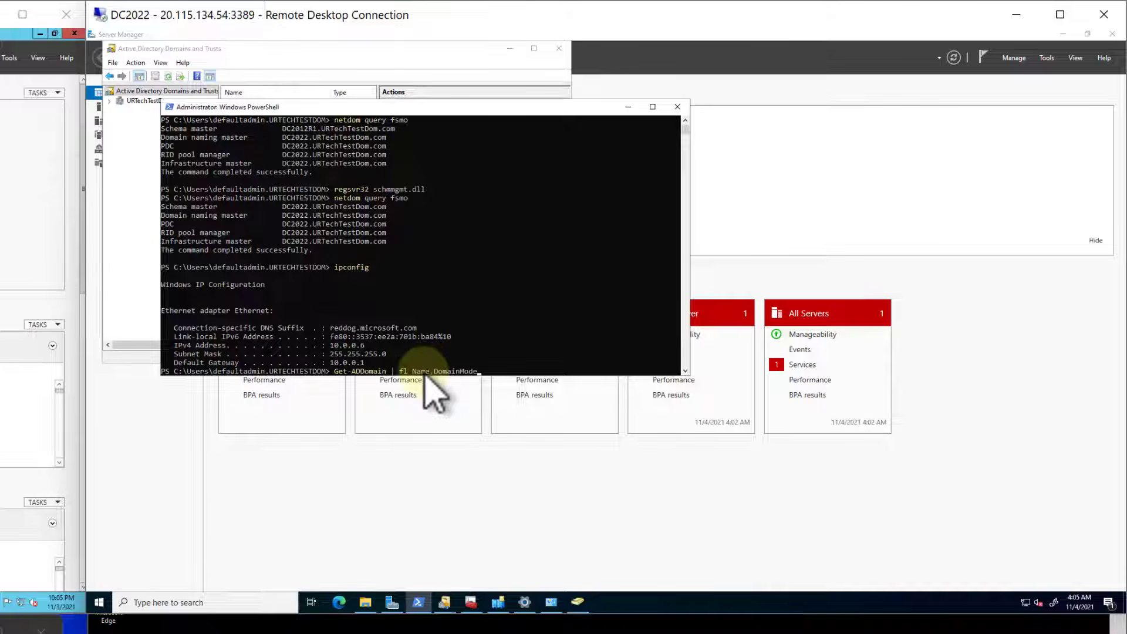
pyautogui.press('Return')
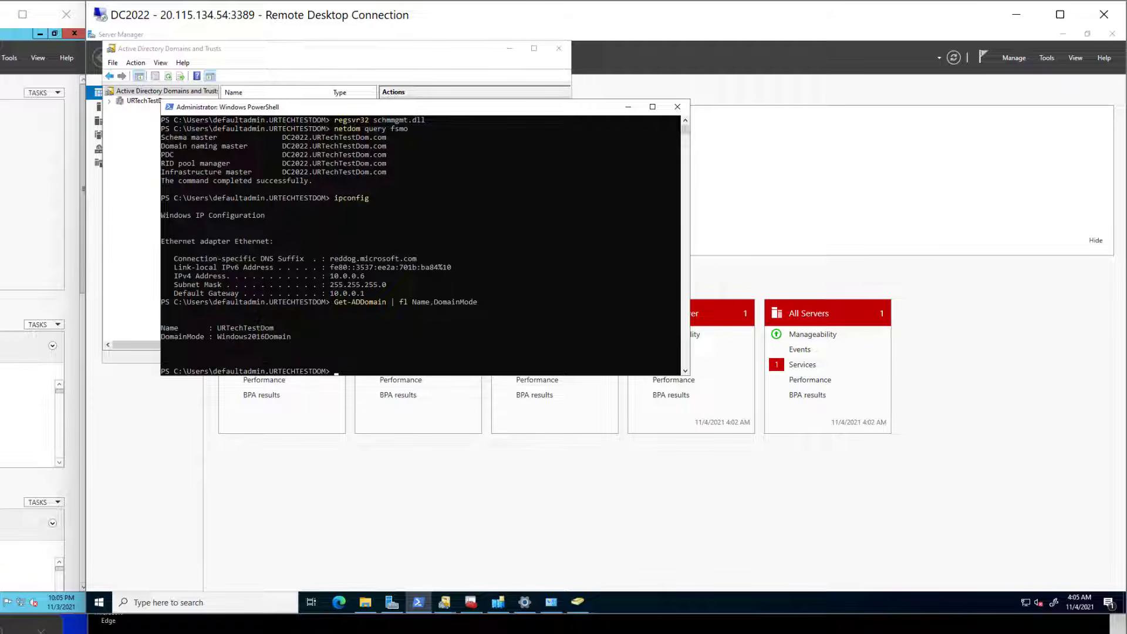
pyautogui.rightClick(380, 370)
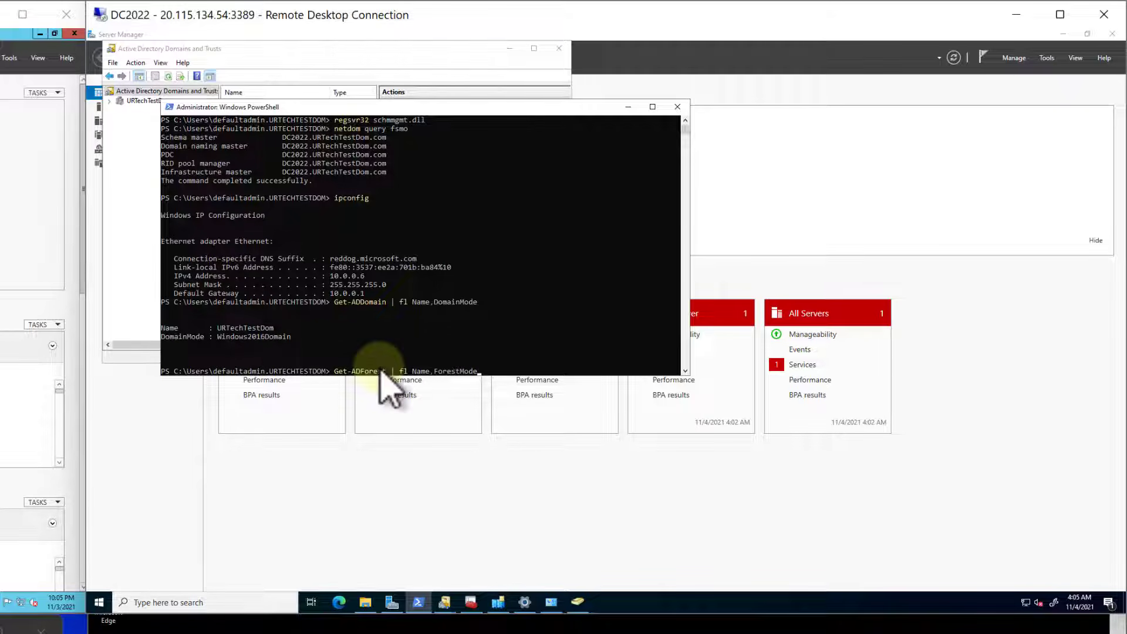
pyautogui.press('Return')
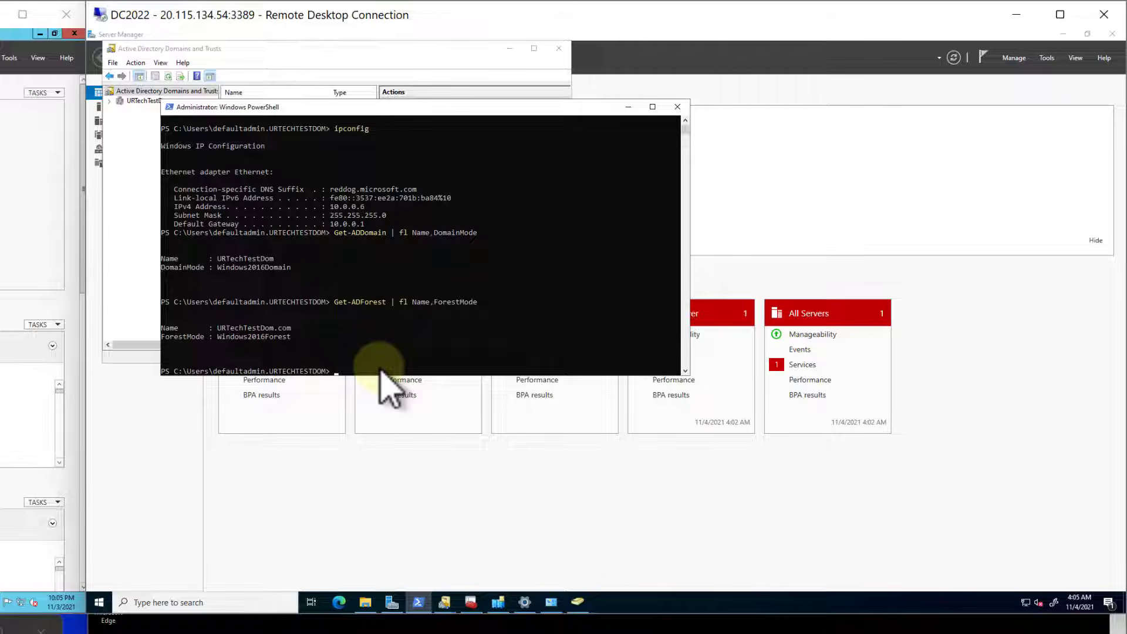
# - Test internet access on URTech-PC1 with a web search for "aSFSADFASDF" in Microsoft Edge, and close the browser
pyautogui.click(419, 626)
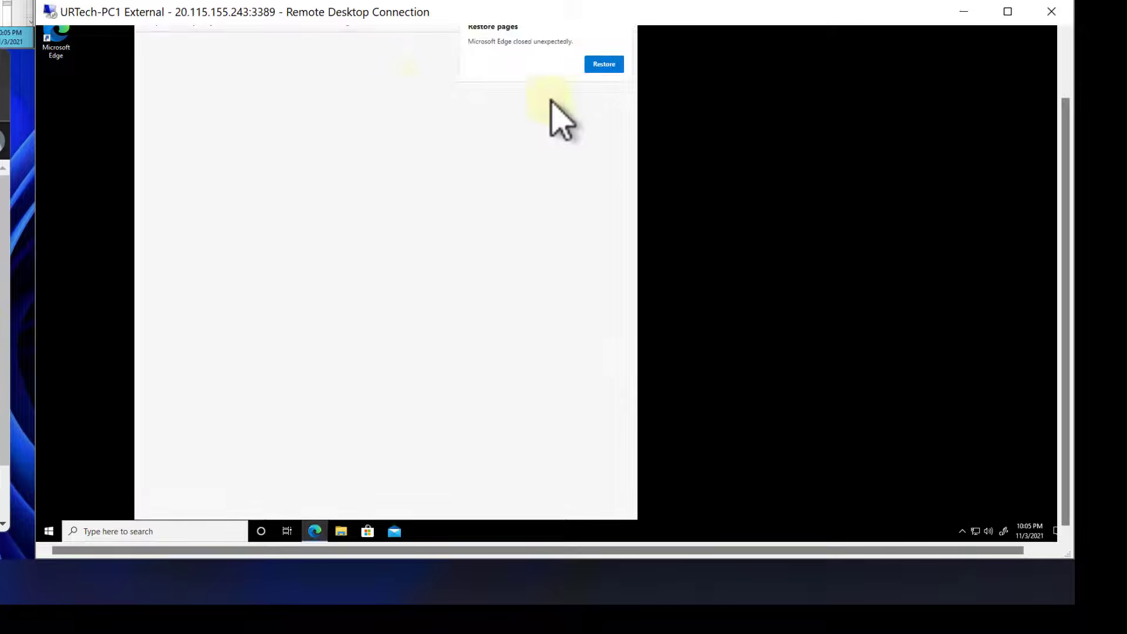
pyautogui.click(1066, 52)
pyautogui.write('aSFSADFASDF')
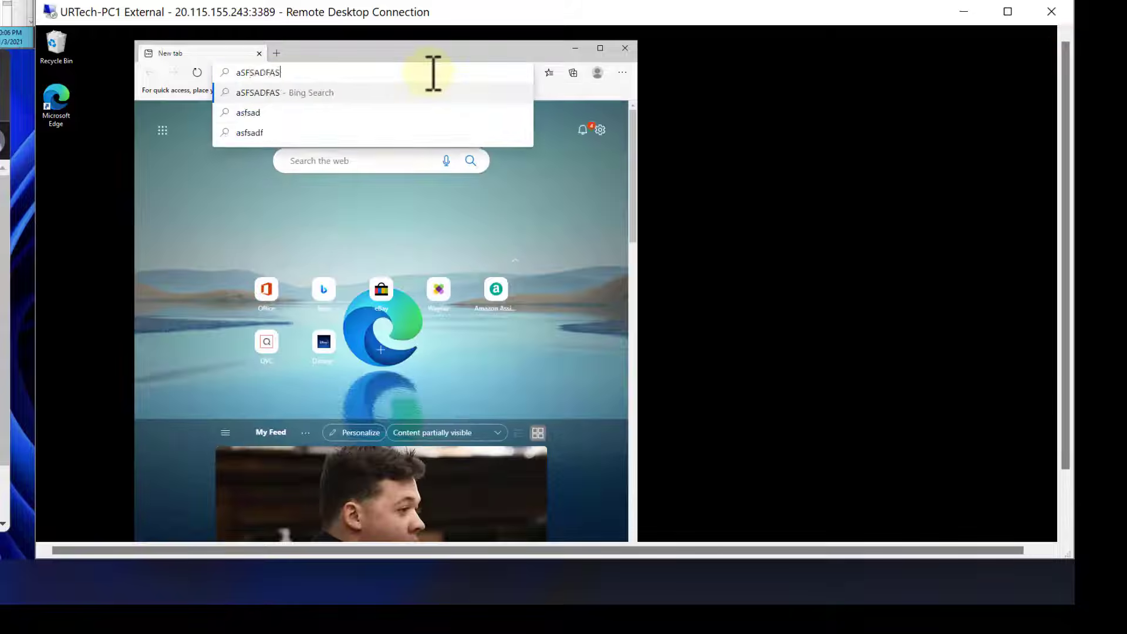
pyautogui.press('Return')
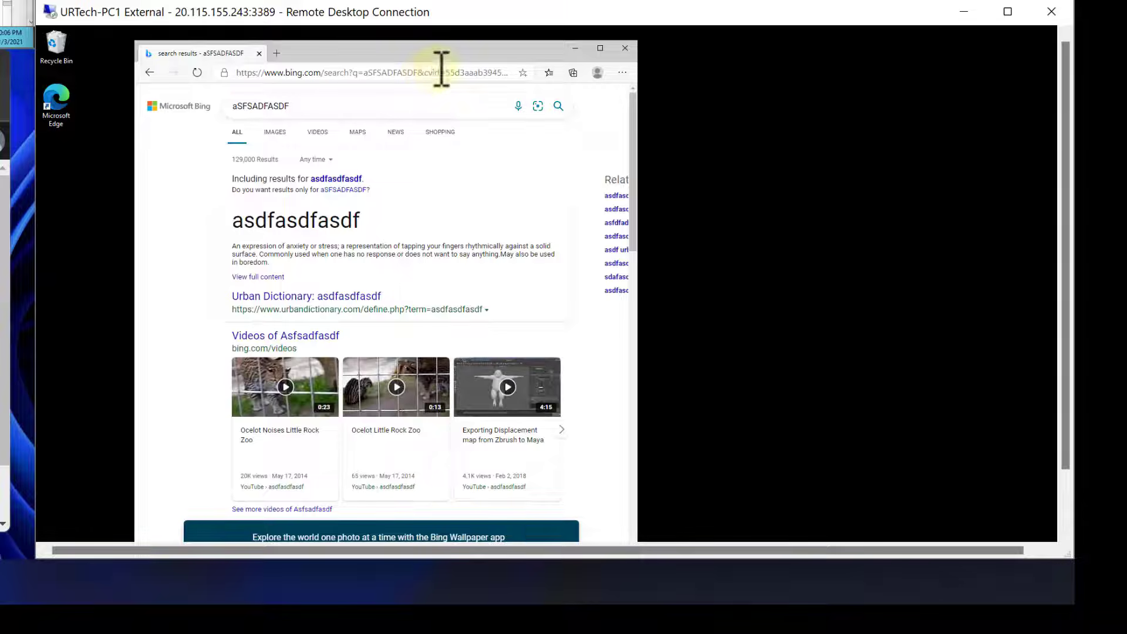
pyautogui.click(625, 48)
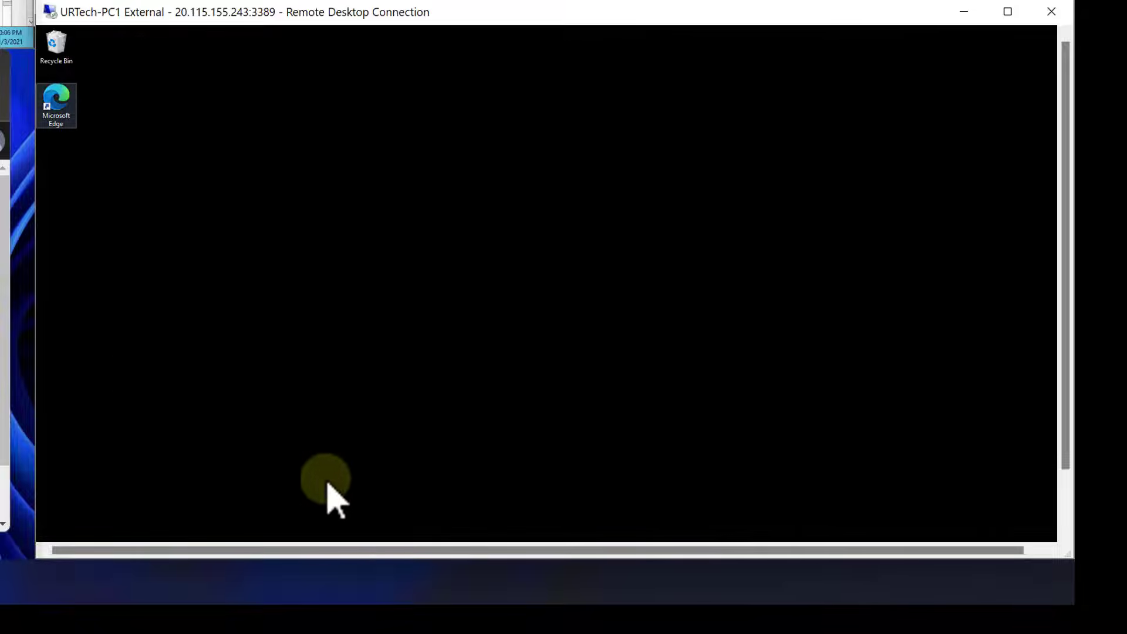
# - Test network share access from URTech-PC1 by browsing to \\dc2022\Share2 in File Explorer
pyautogui.press('super+e')
pyautogui.click(430, 148)
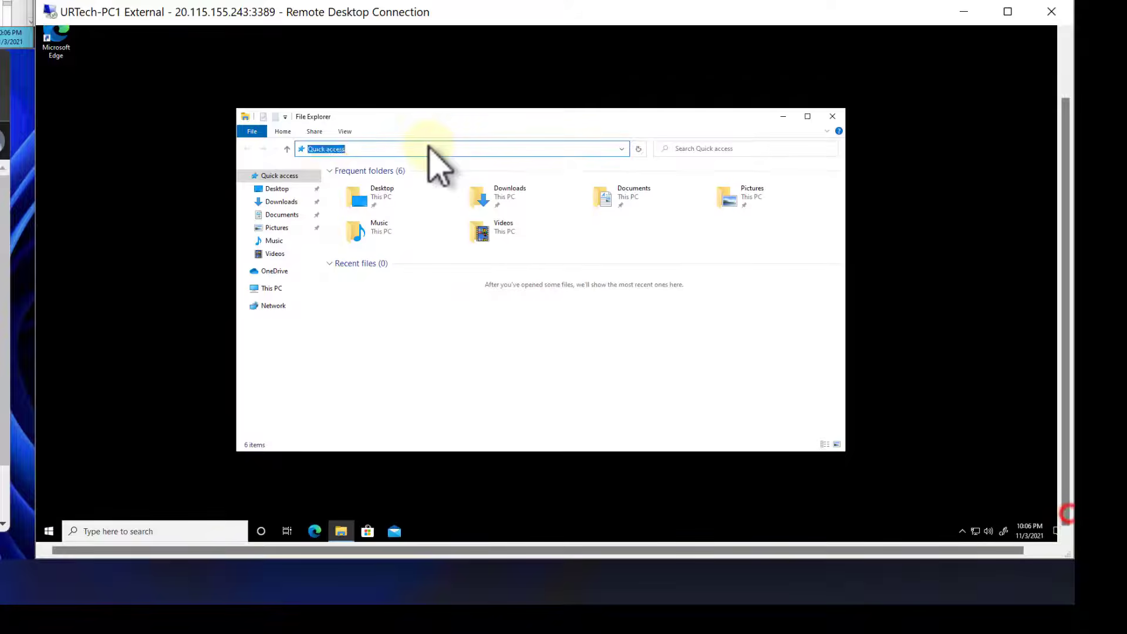
pyautogui.write('\\')
pyautogui.press('Down')
pyautogui.press('Down')
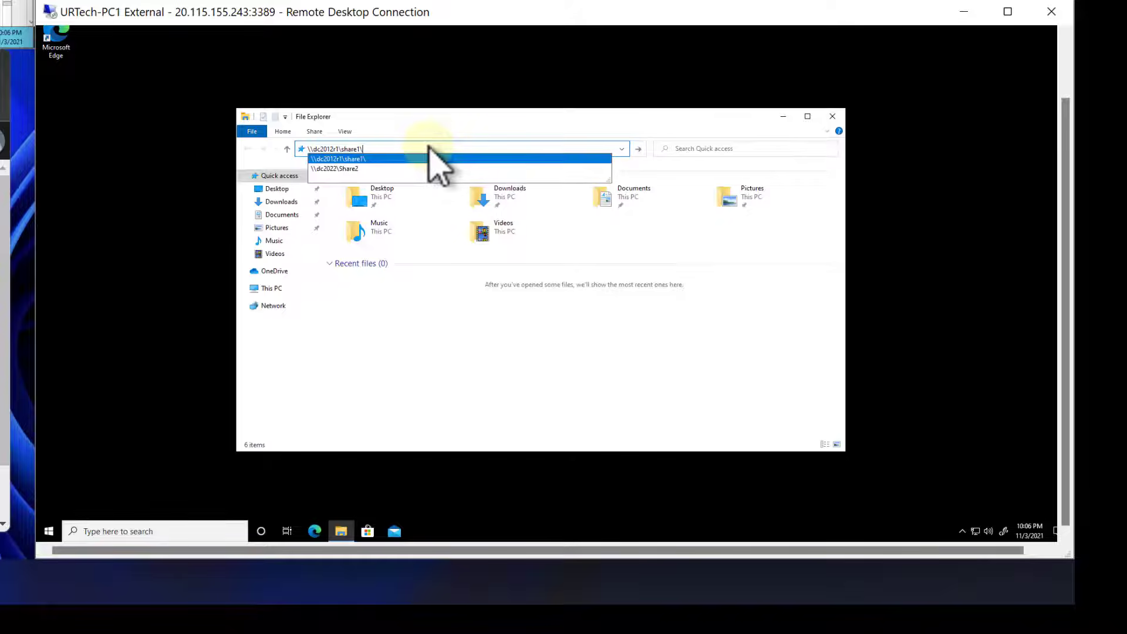
pyautogui.press('Return')
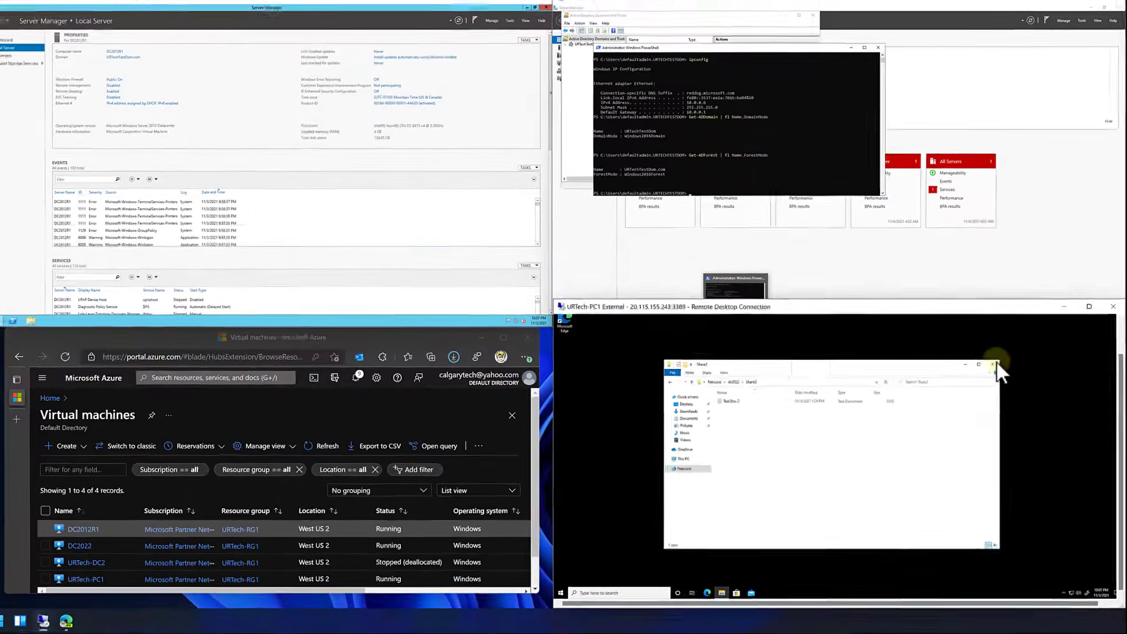
pyautogui.click(993, 365)
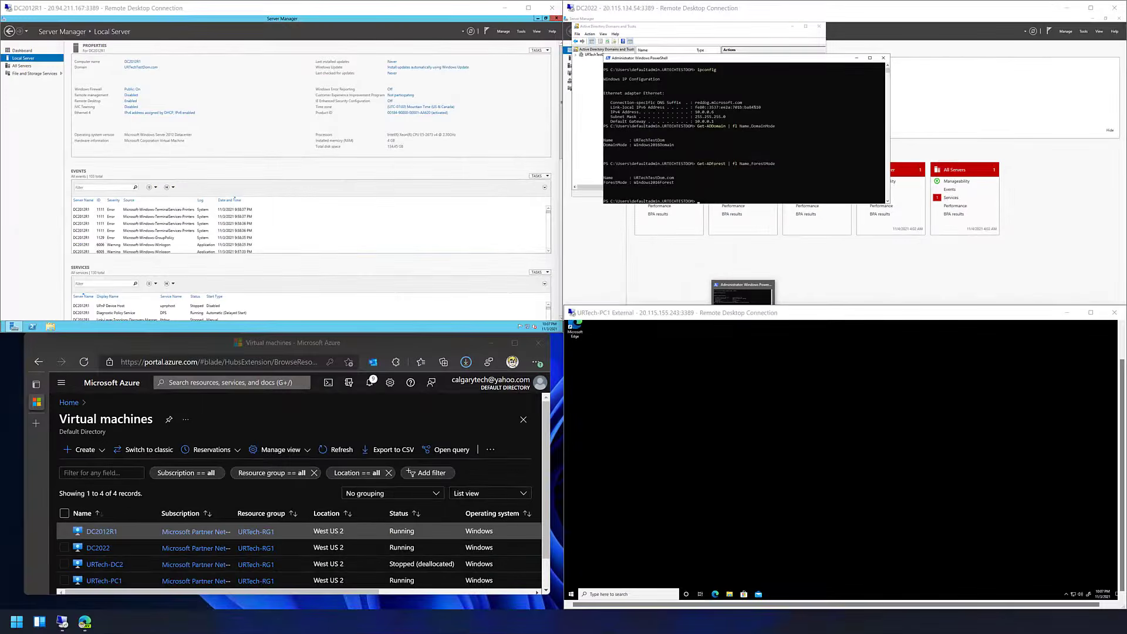